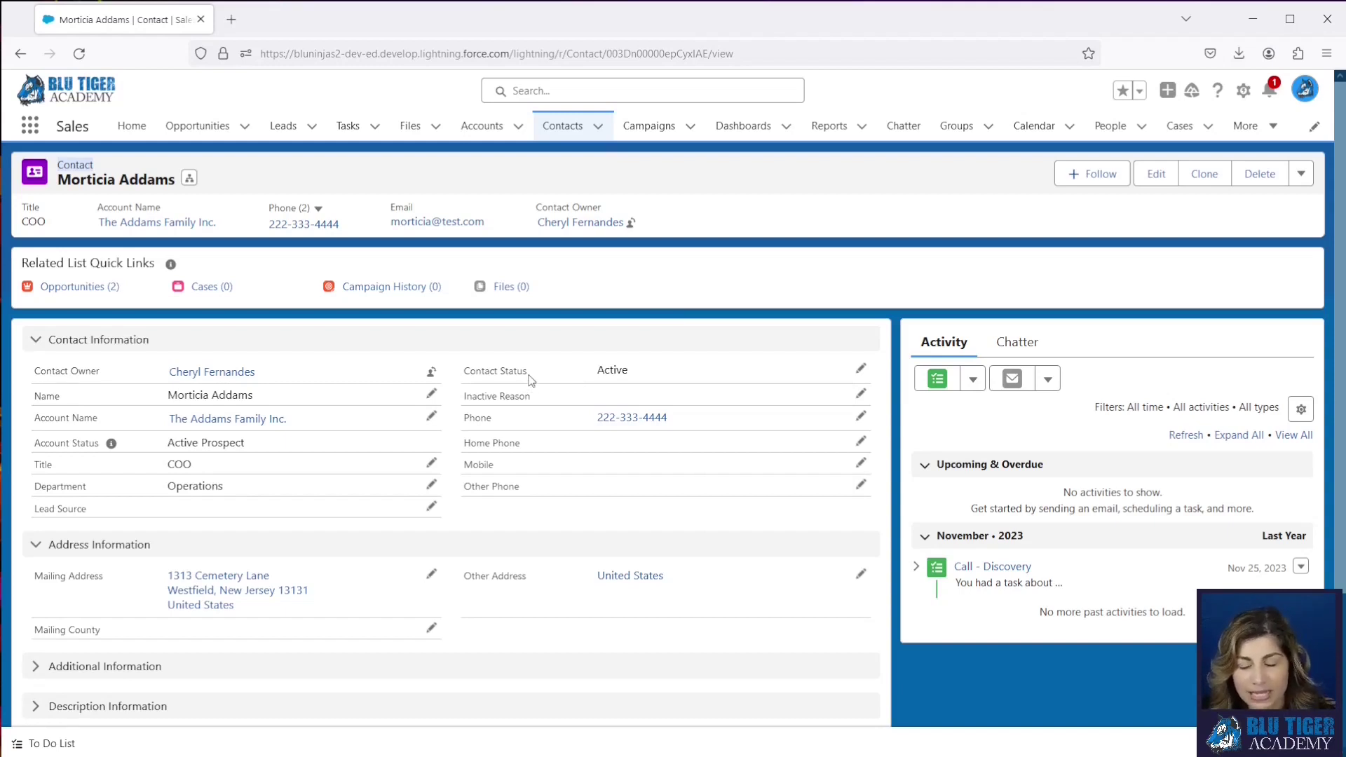
Step: Try setting the contact to Inactive with reason Retired, then discard the edit
left_click_drag(529, 377, 469, 373)
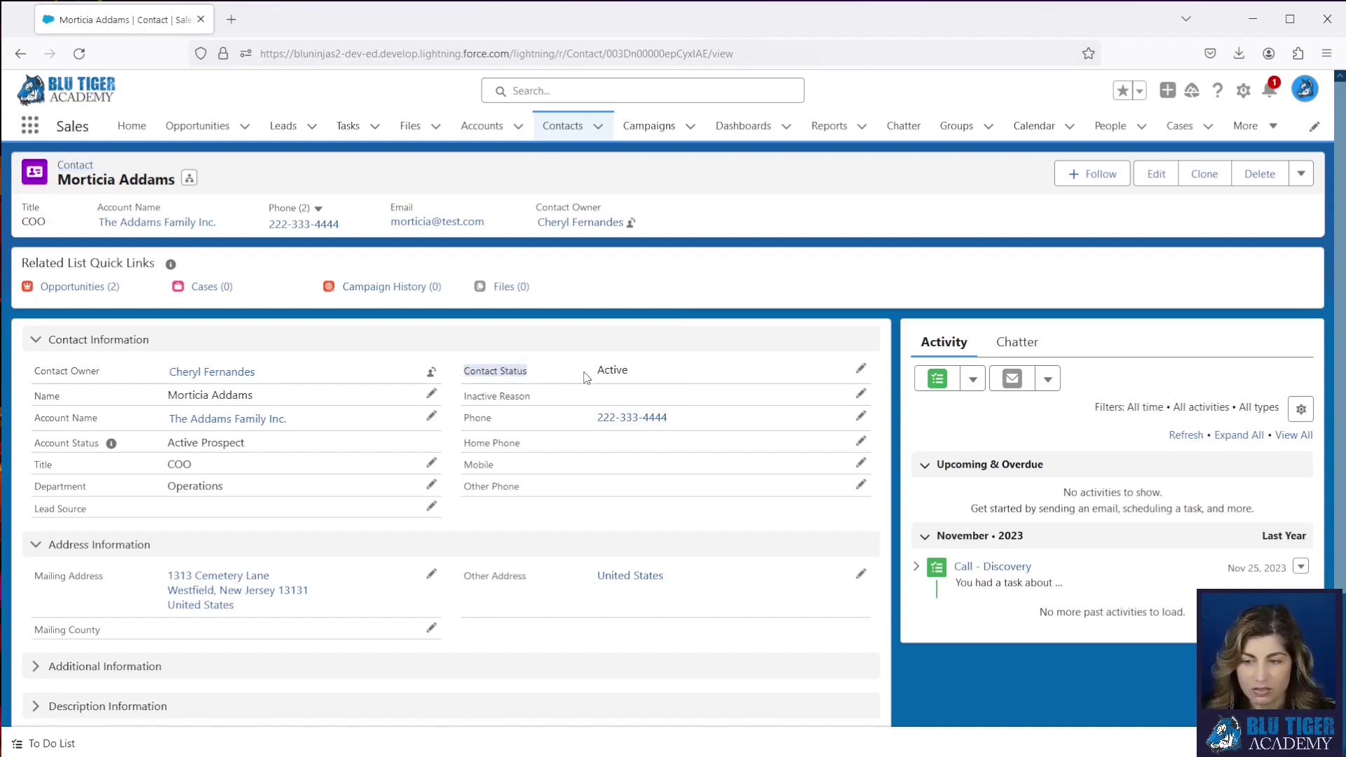
left_click(860, 370)
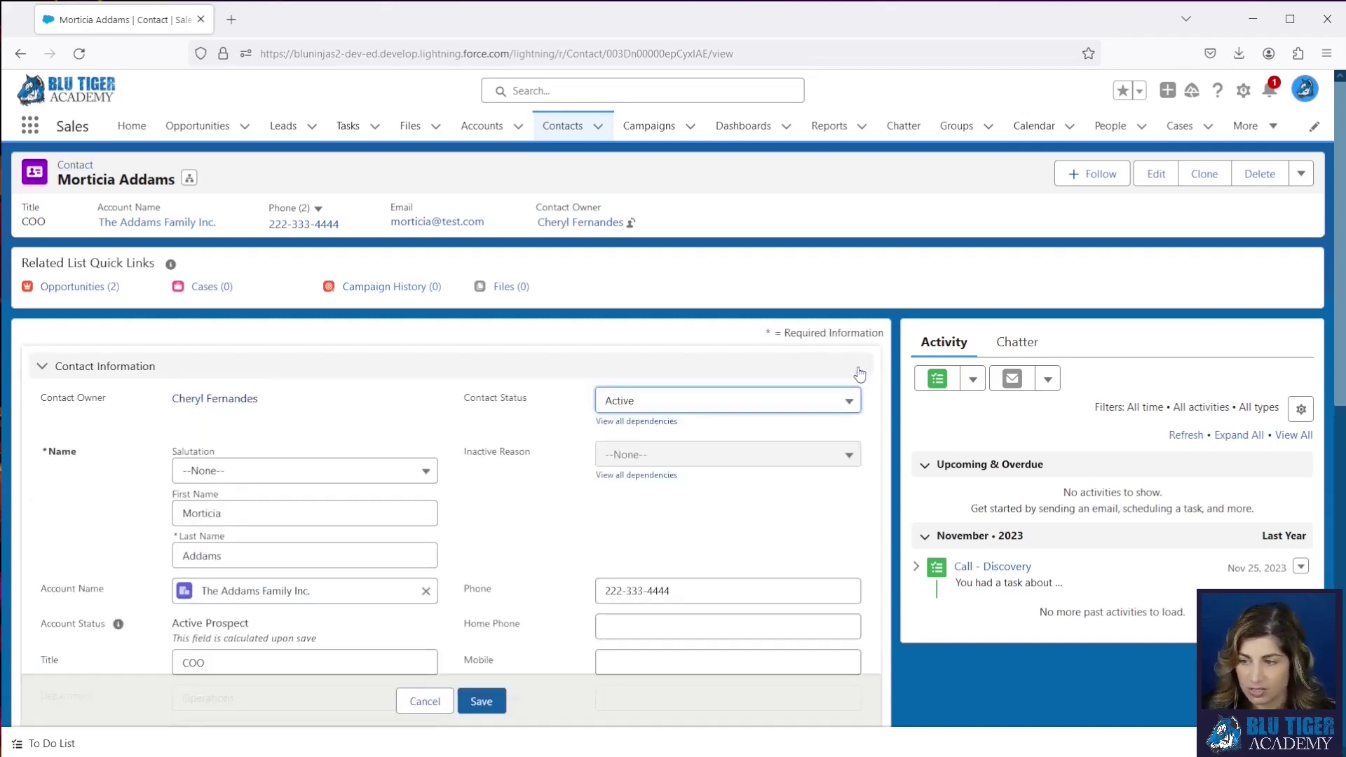
left_click(701, 408)
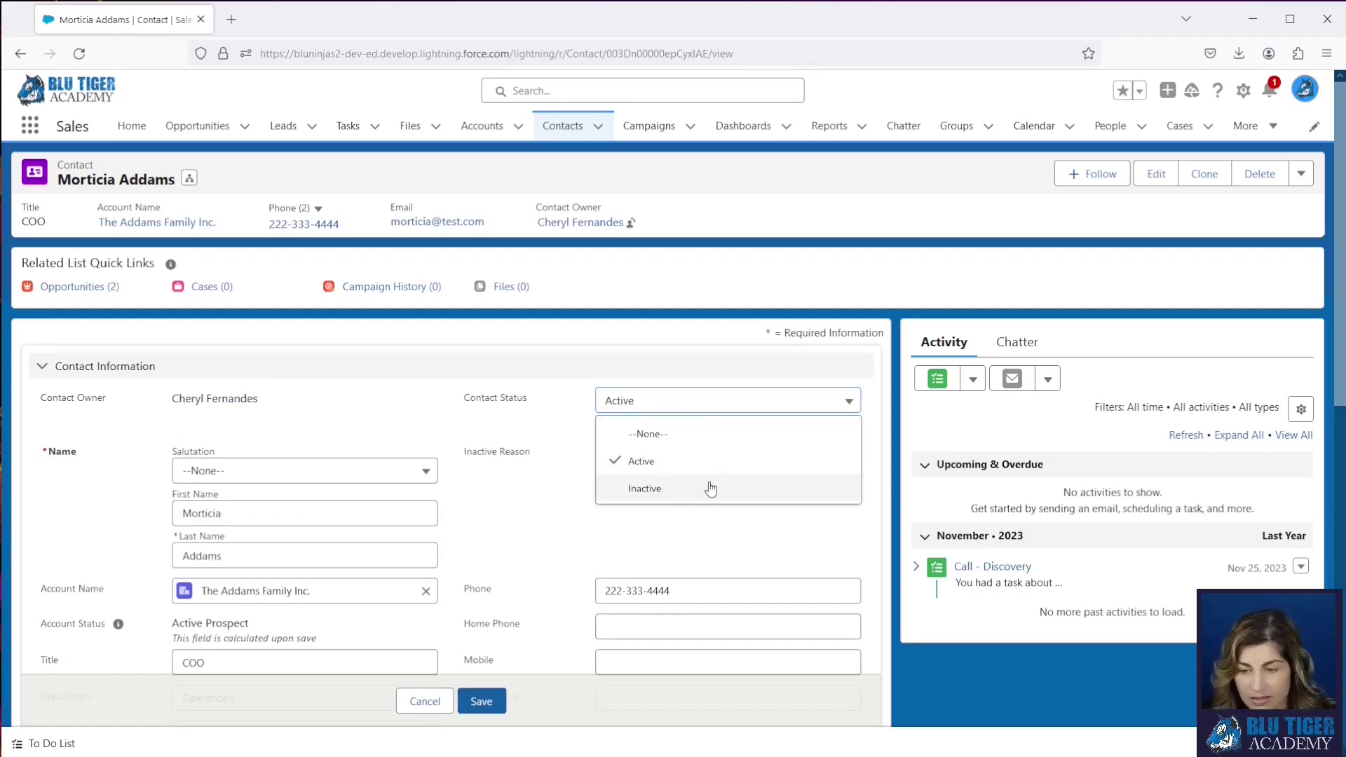
left_click(710, 489)
left_click(490, 483)
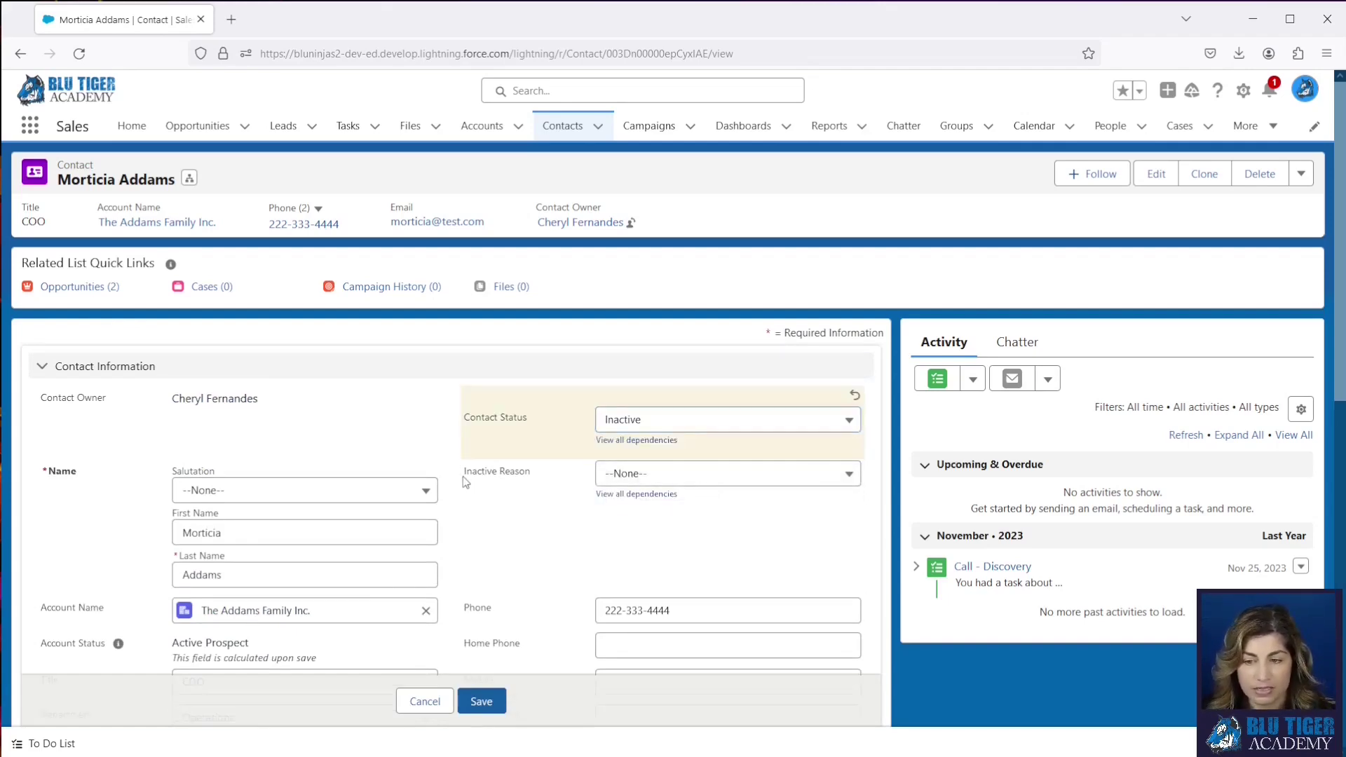
left_click(641, 484)
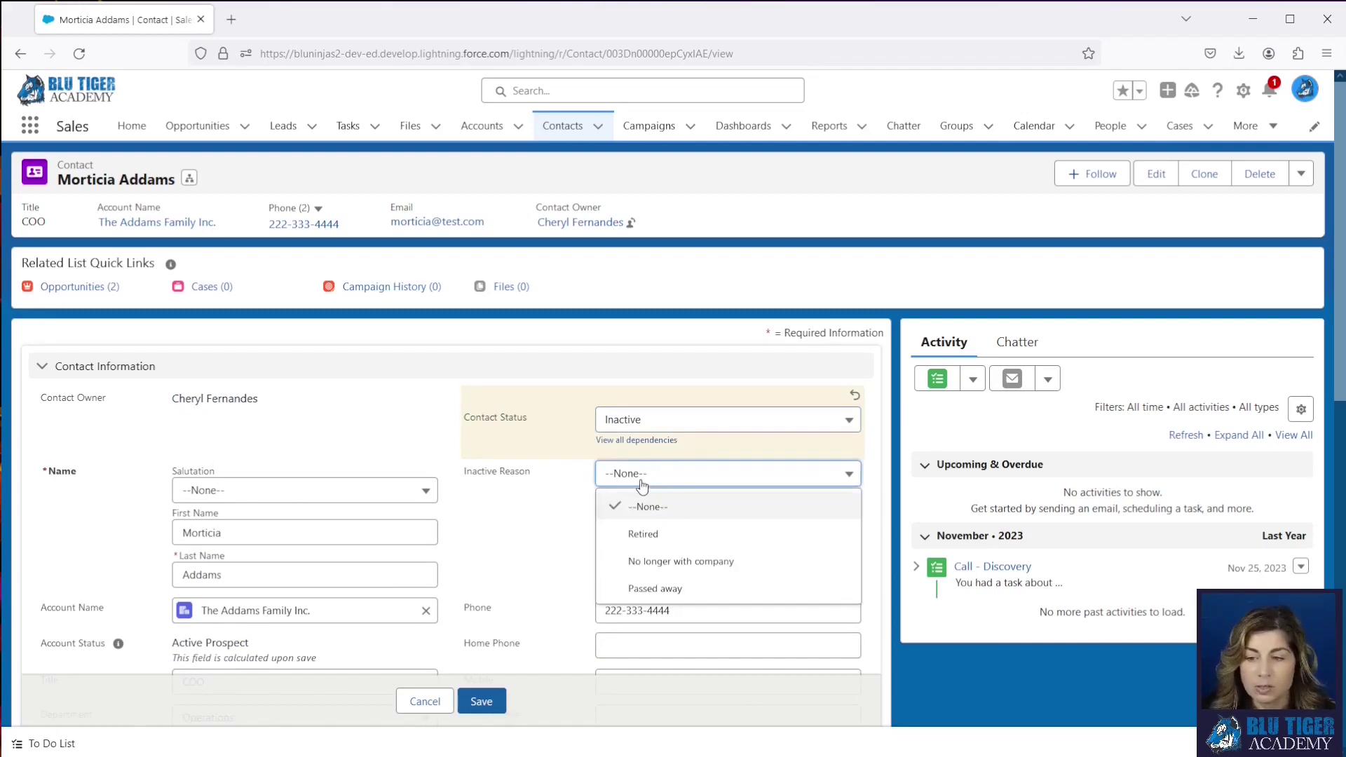
left_click(722, 537)
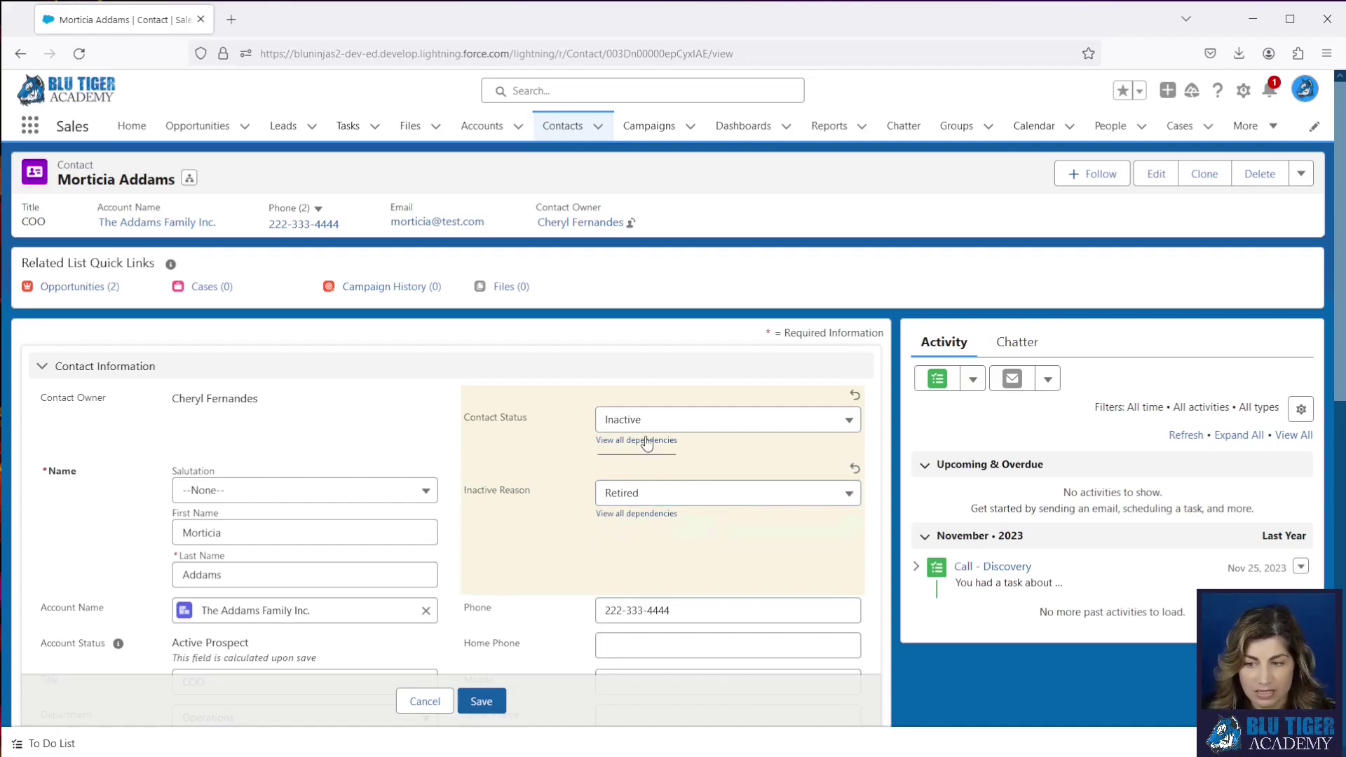
left_click(430, 702)
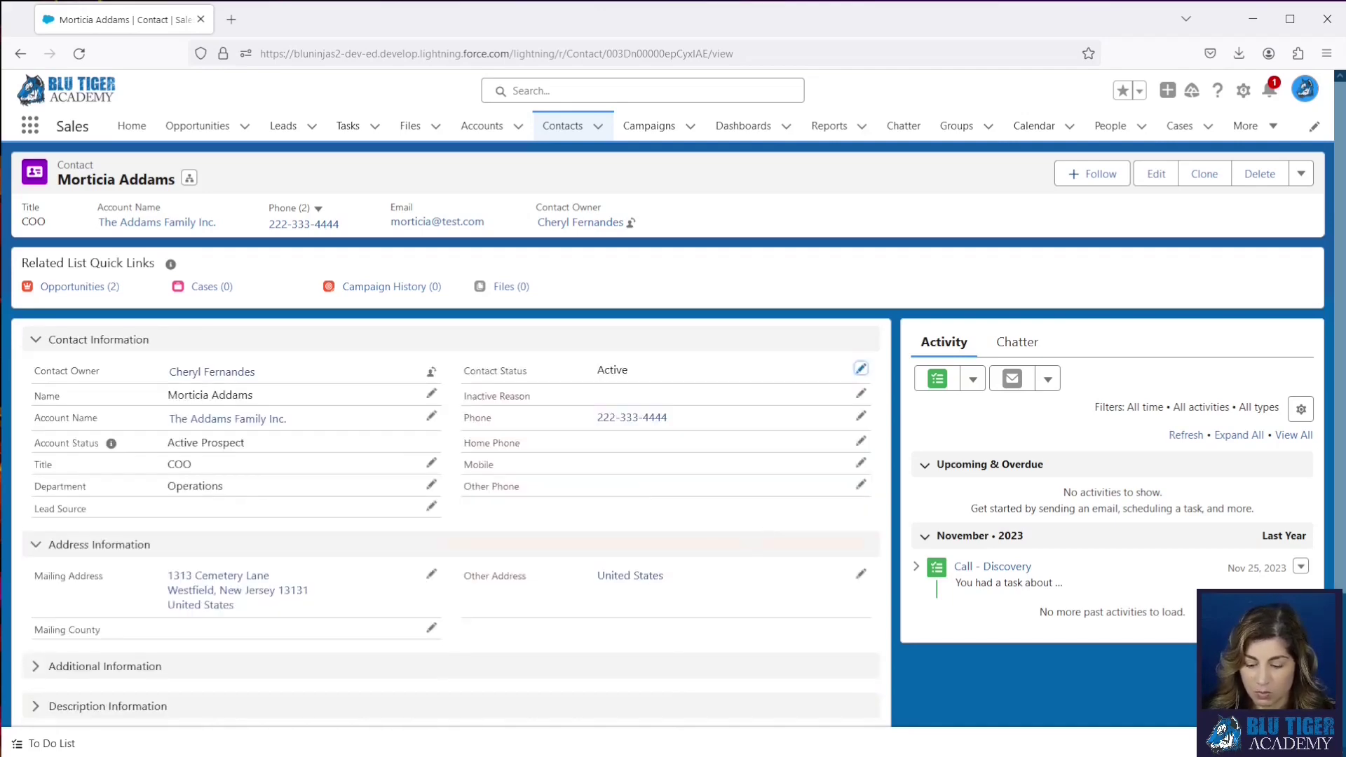
Step: In a new Setup tab, inspect the Contact Status field dependency without changing it
left_click(1242, 91)
left_click(1176, 308)
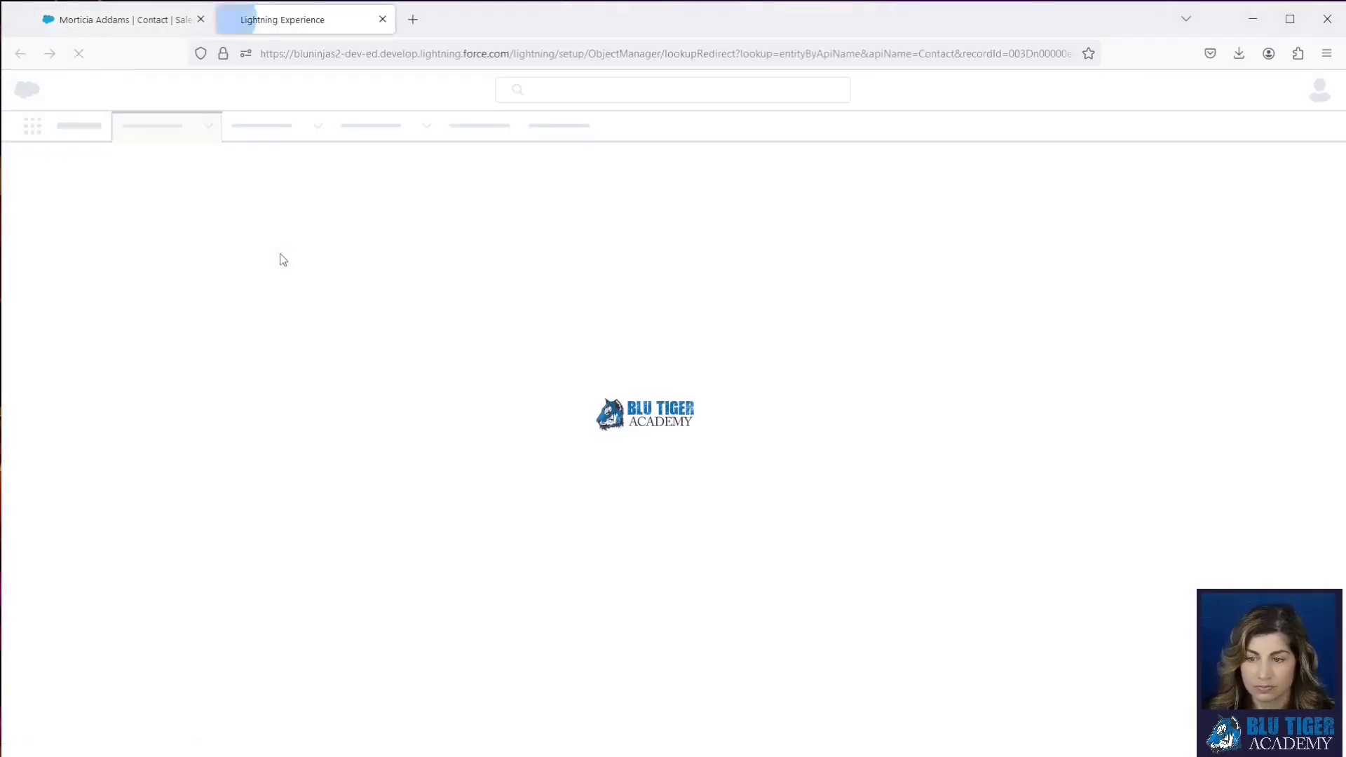
left_click(109, 270)
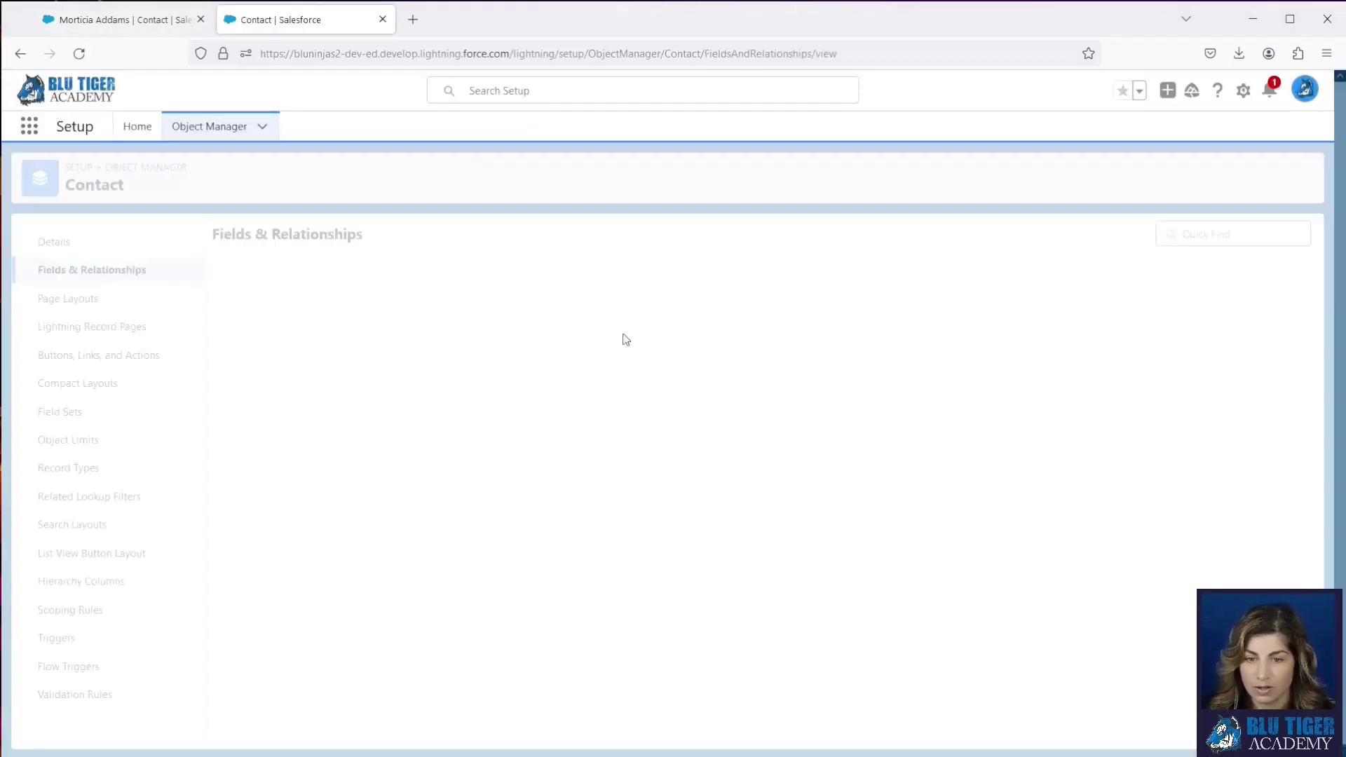
left_click(1141, 234)
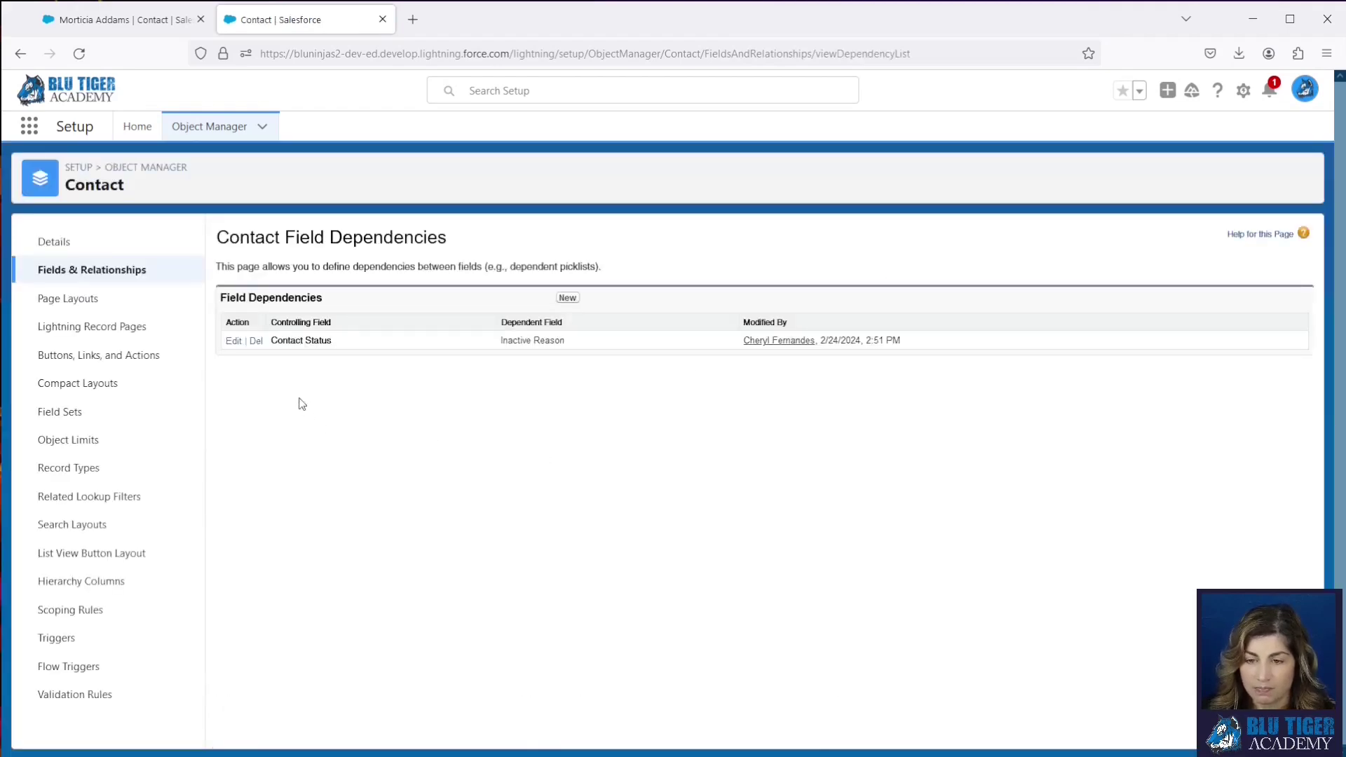
left_click(232, 341)
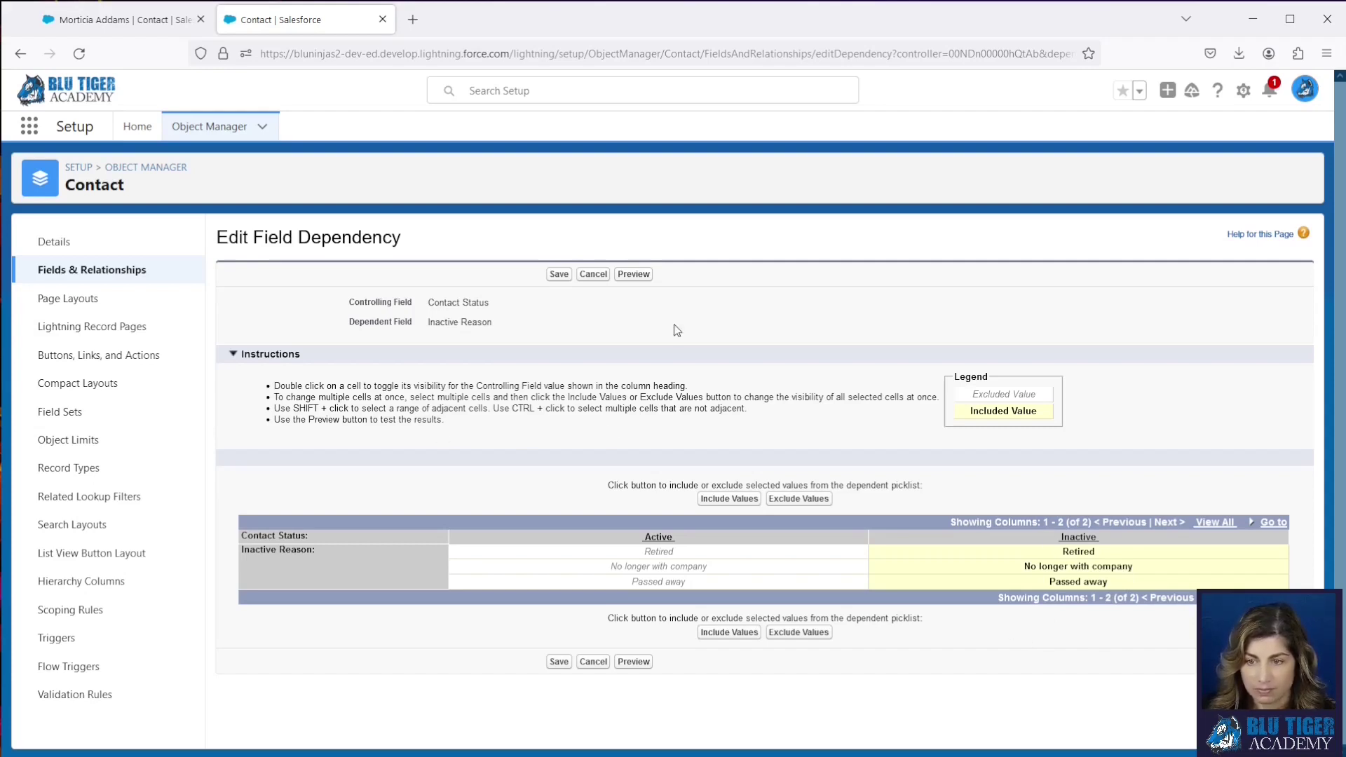
left_click(594, 274)
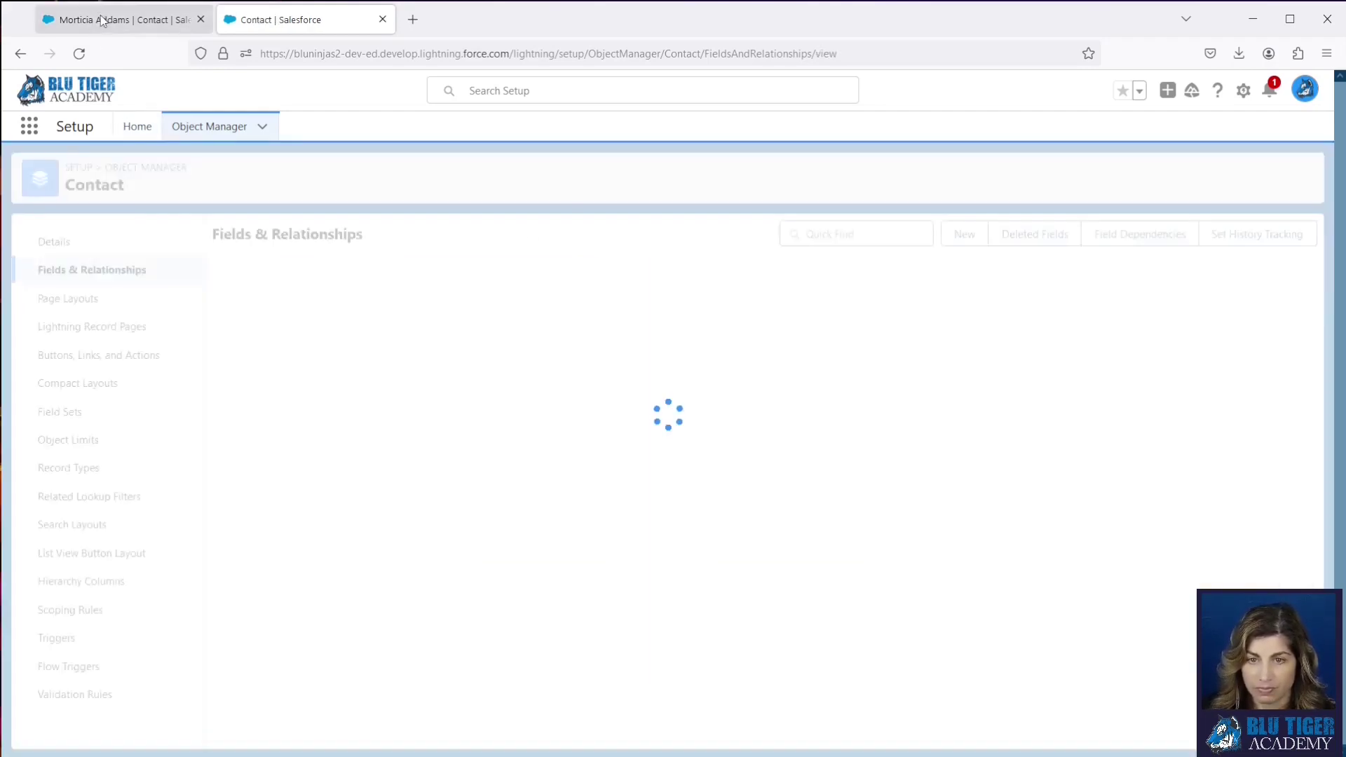
Step: Add a 'Primary Contact' checkbox field to Contact through the new-field wizard and save it
left_click(98, 14)
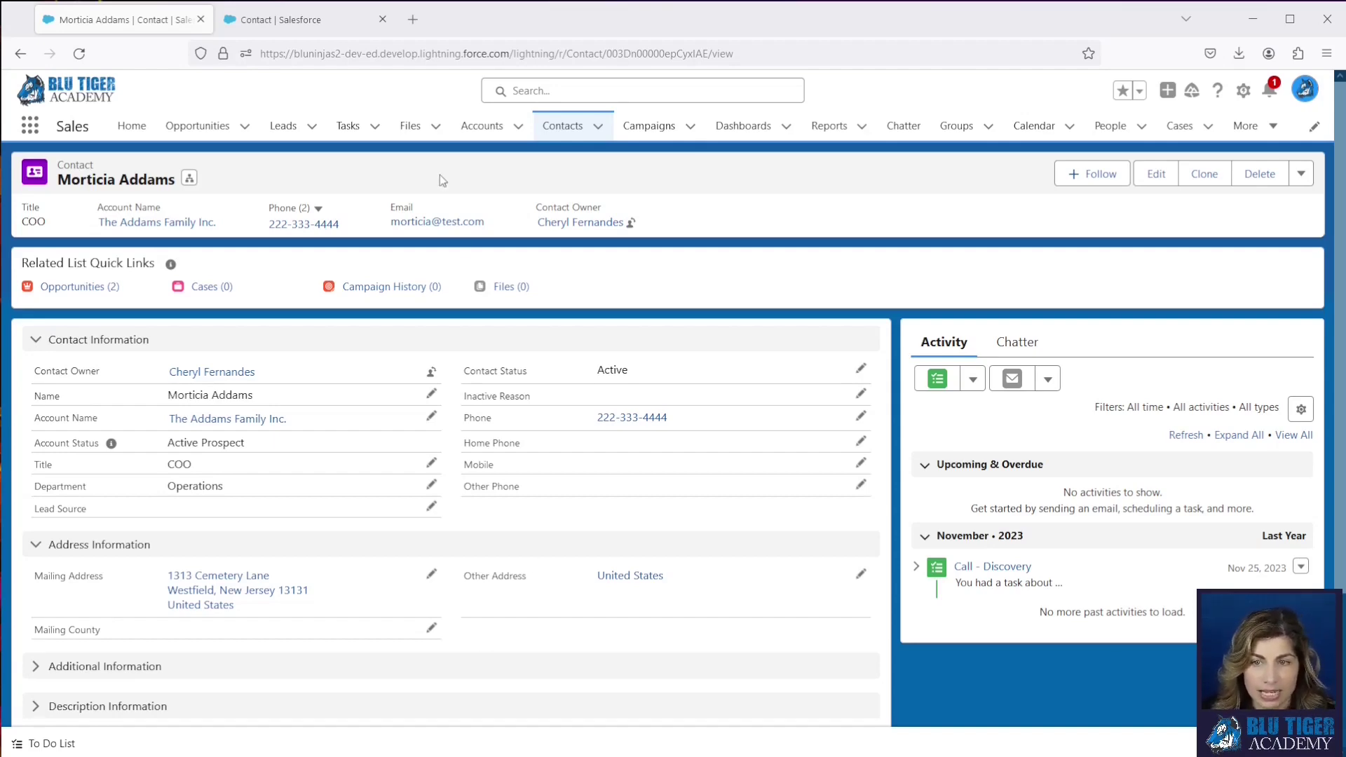
left_click(300, 23)
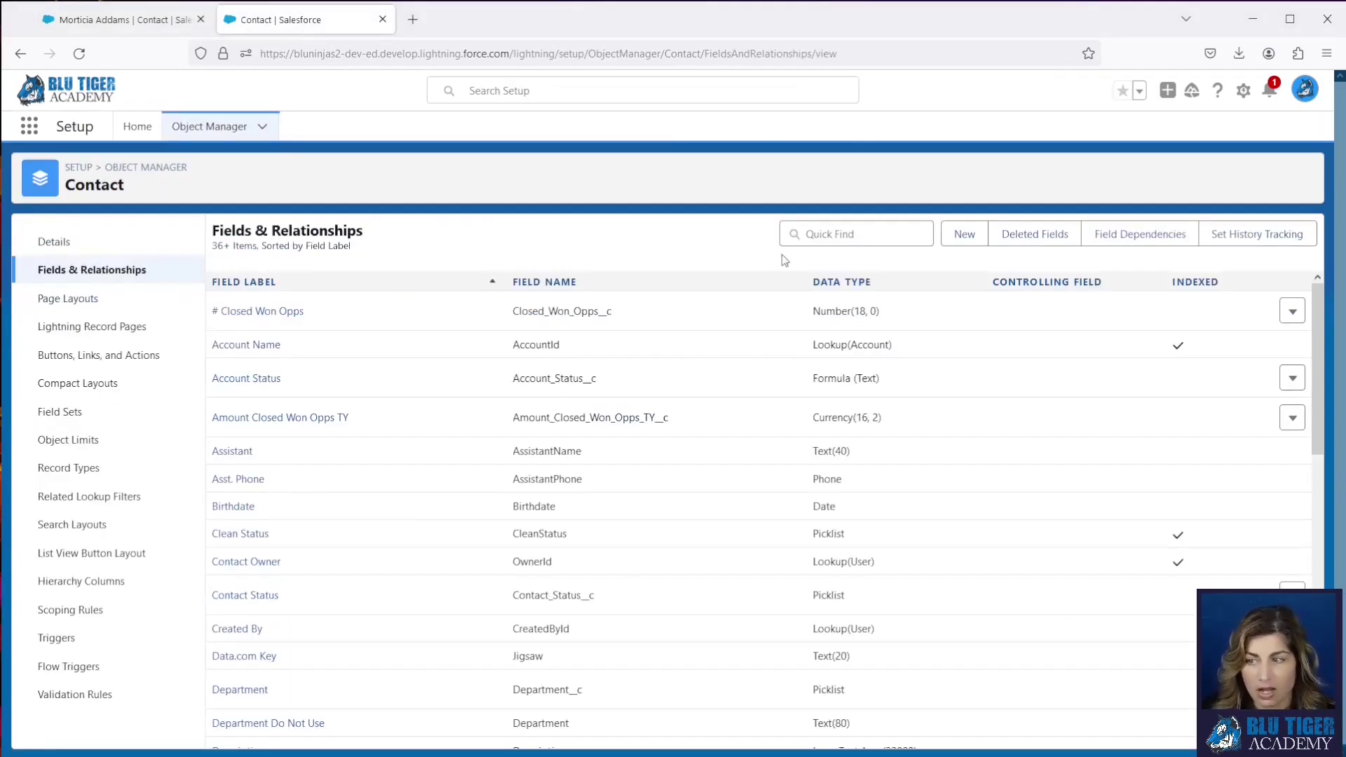
left_click(949, 242)
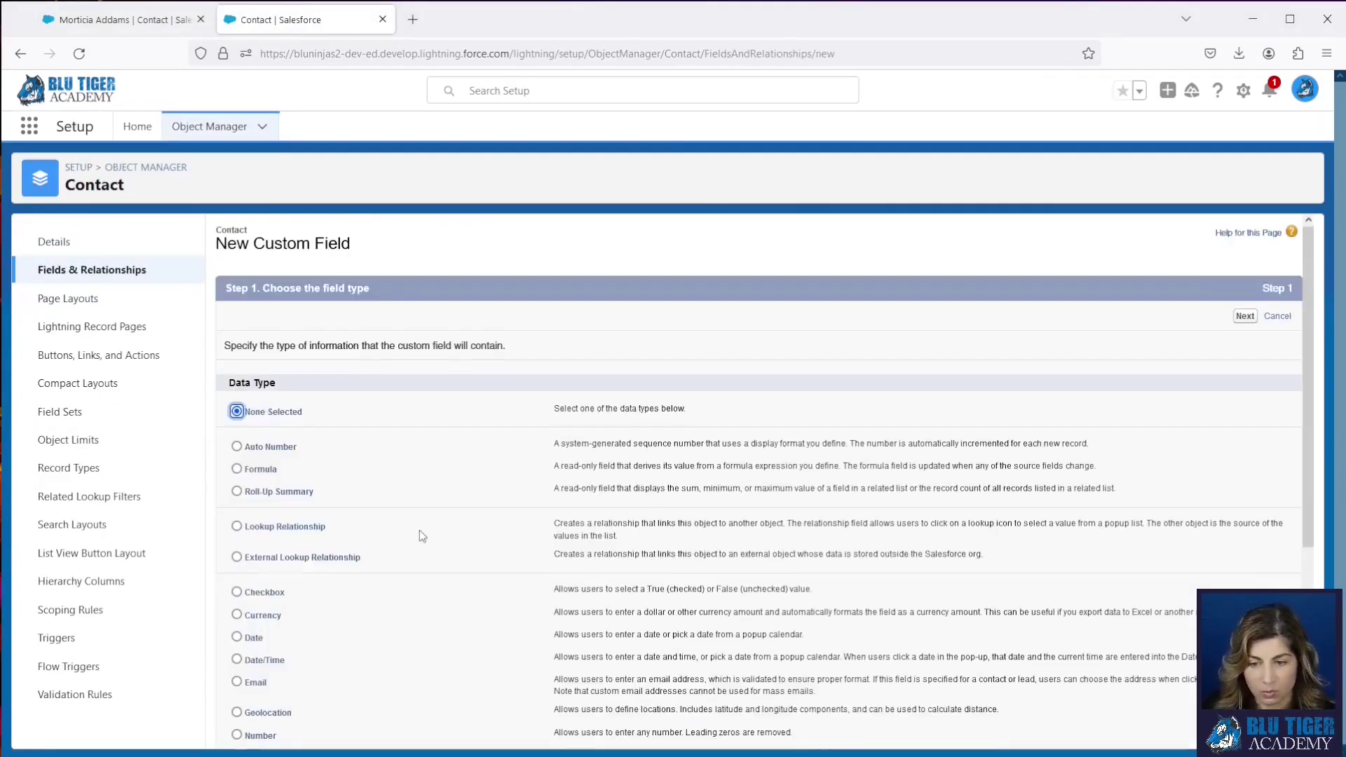
scroll(421, 530, "down", 2)
left_click(237, 509)
scroll(985, 340, "up", 2)
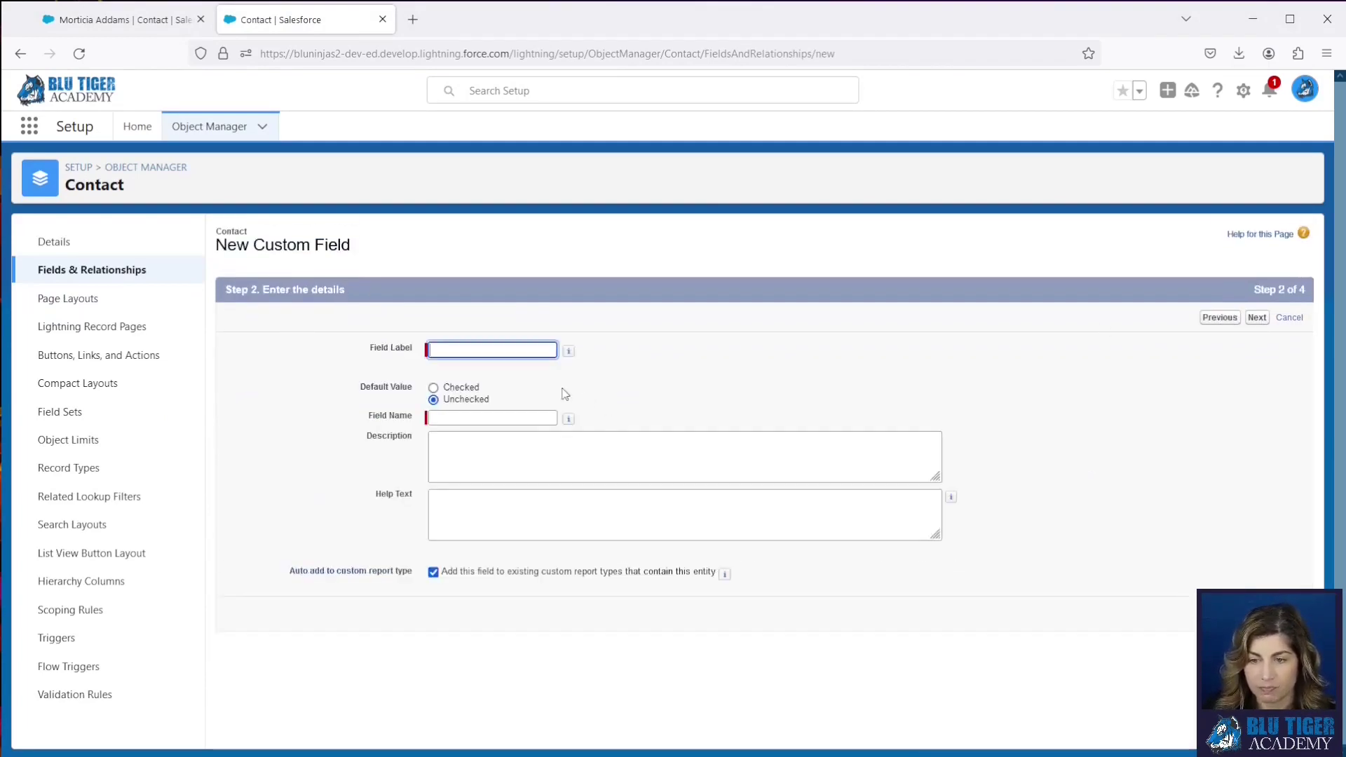
type("Primary Contact")
left_click(652, 371)
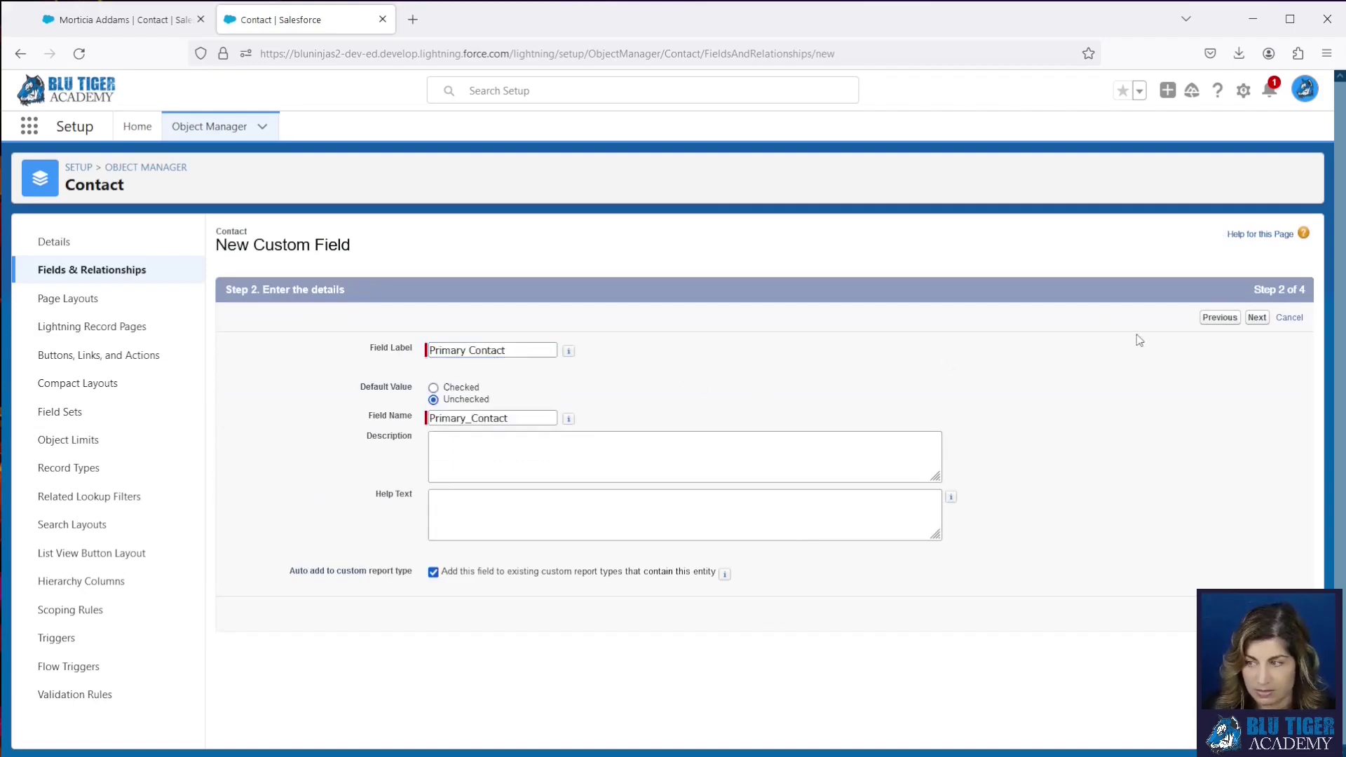
left_click(1259, 322)
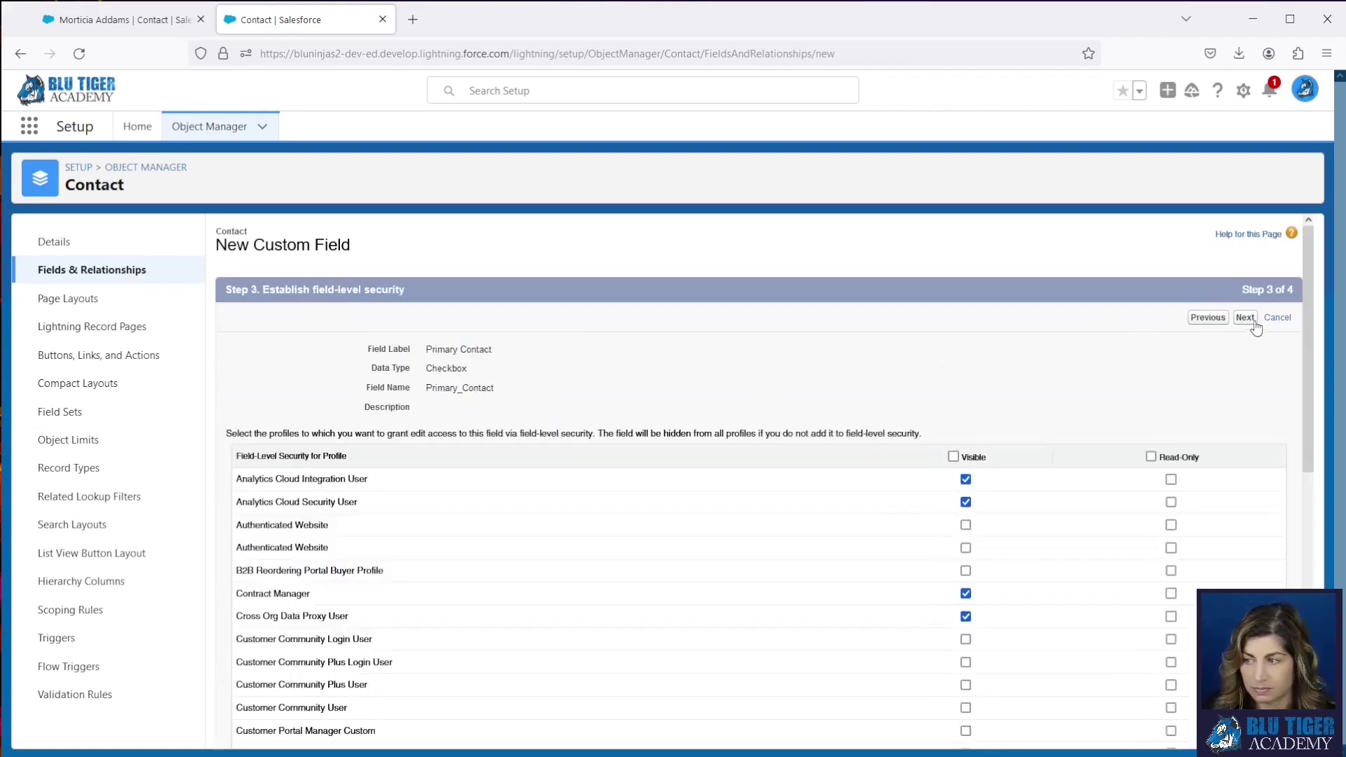
left_click(1249, 321)
left_click(1254, 319)
Step: Reload Morticia Addams's record, tick its new Primary Contact box, and save
left_click(131, 19)
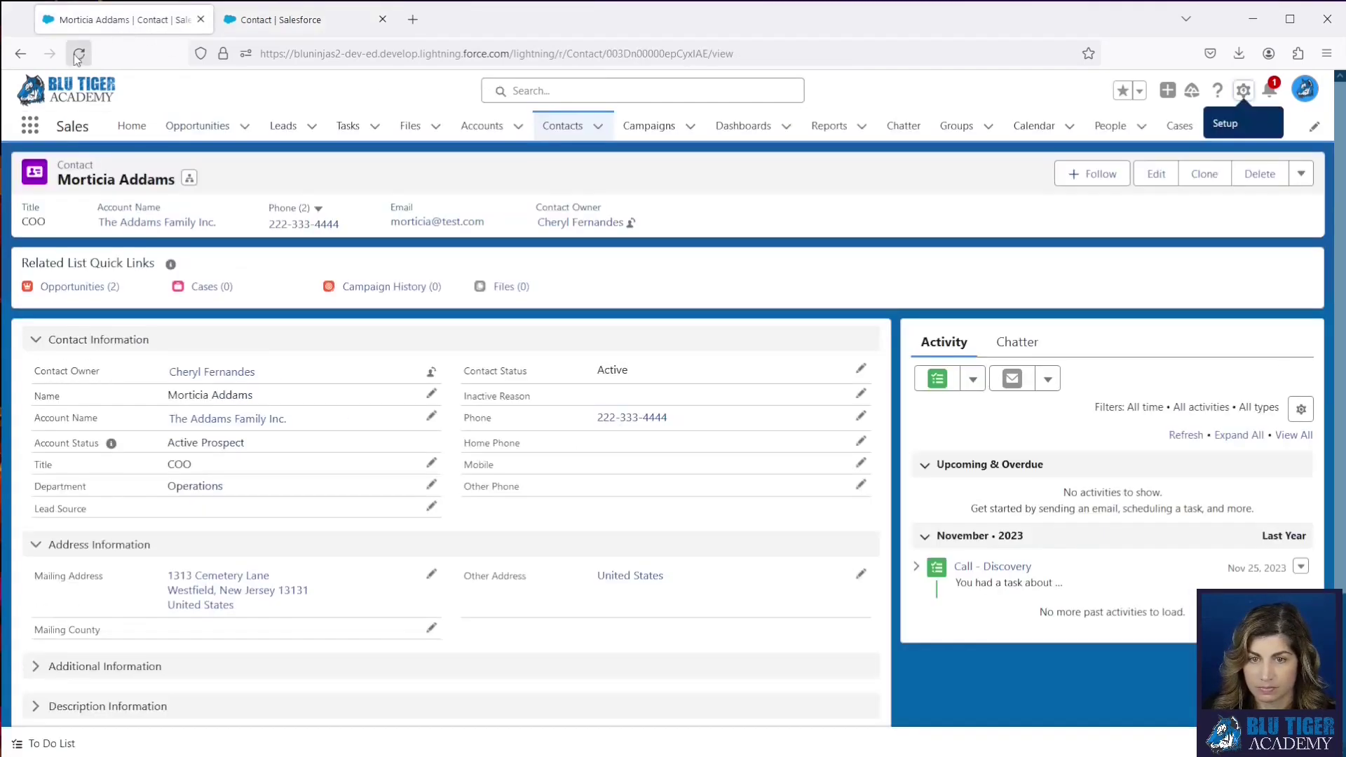
key("F5")
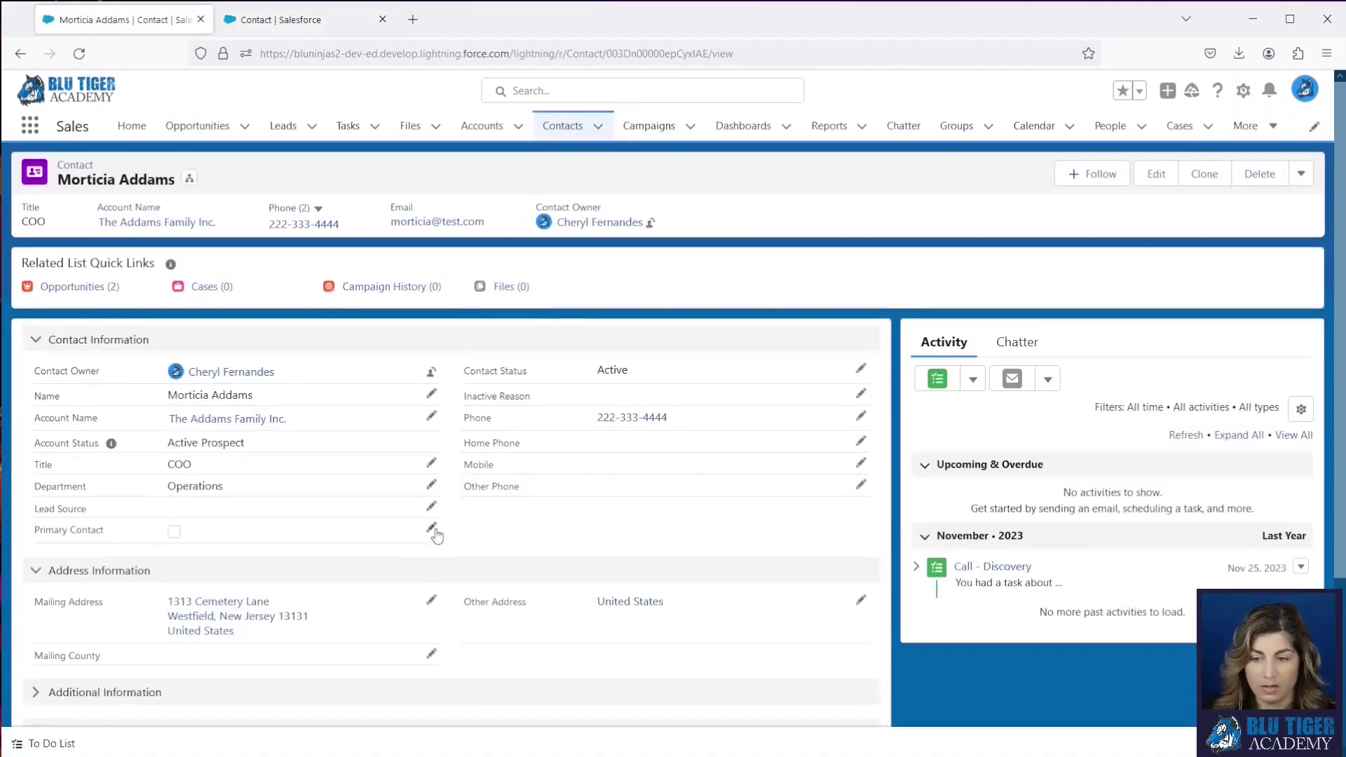
left_click(432, 528)
left_click(178, 508)
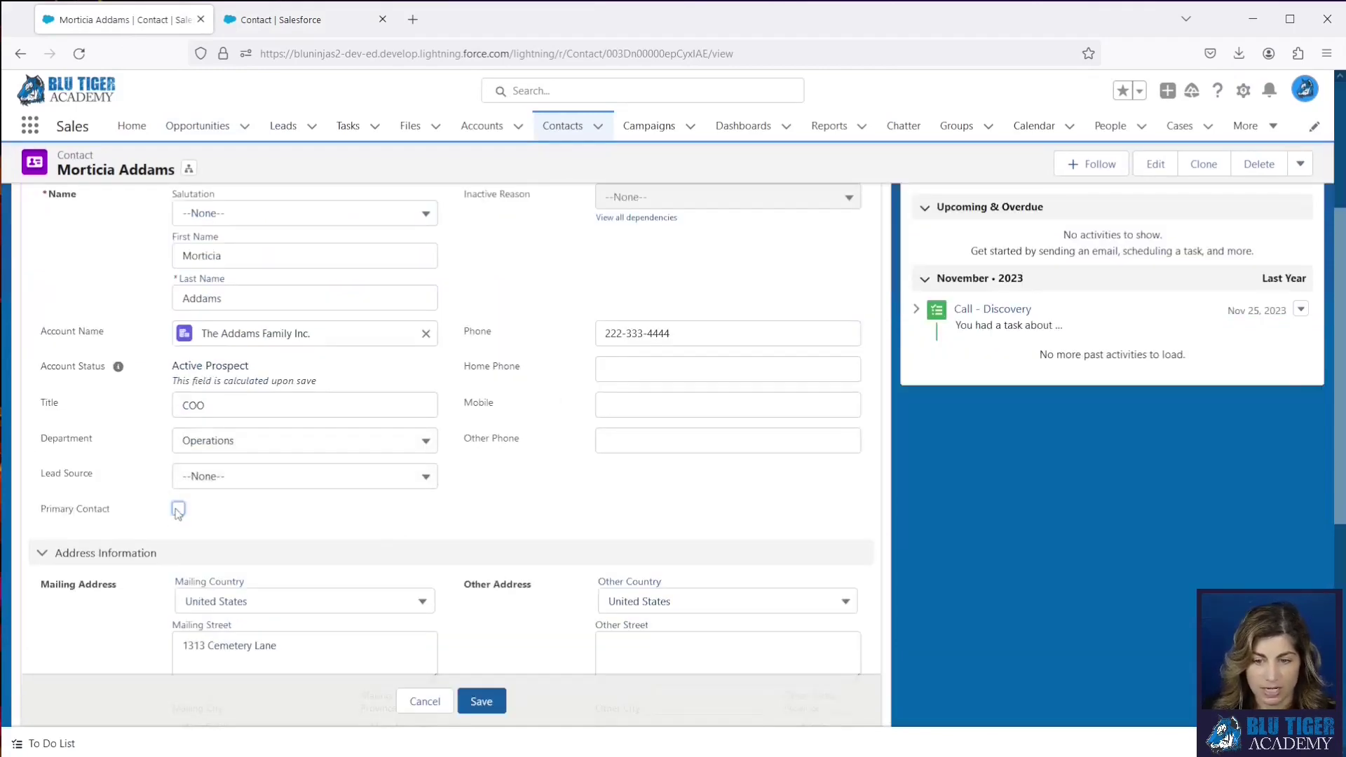
left_click(481, 701)
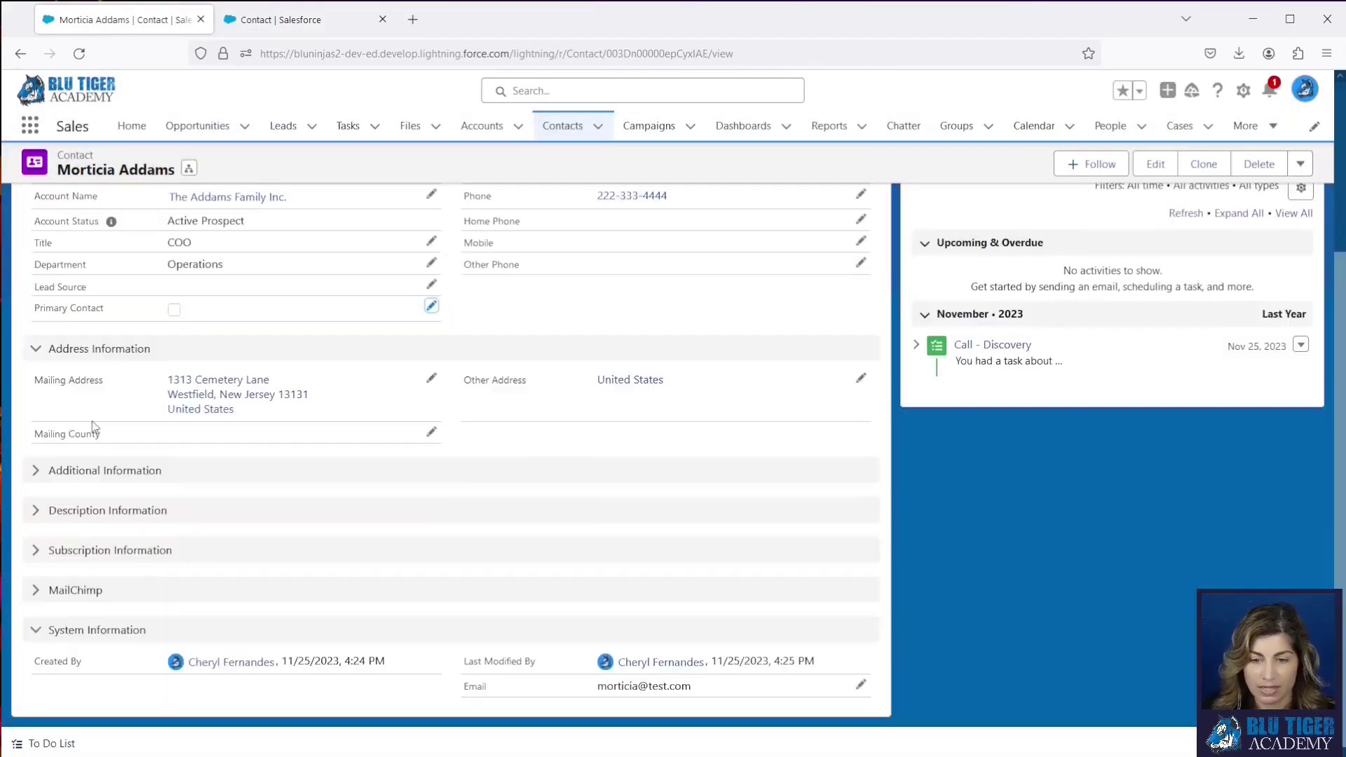
scroll(199, 501, "up", 3)
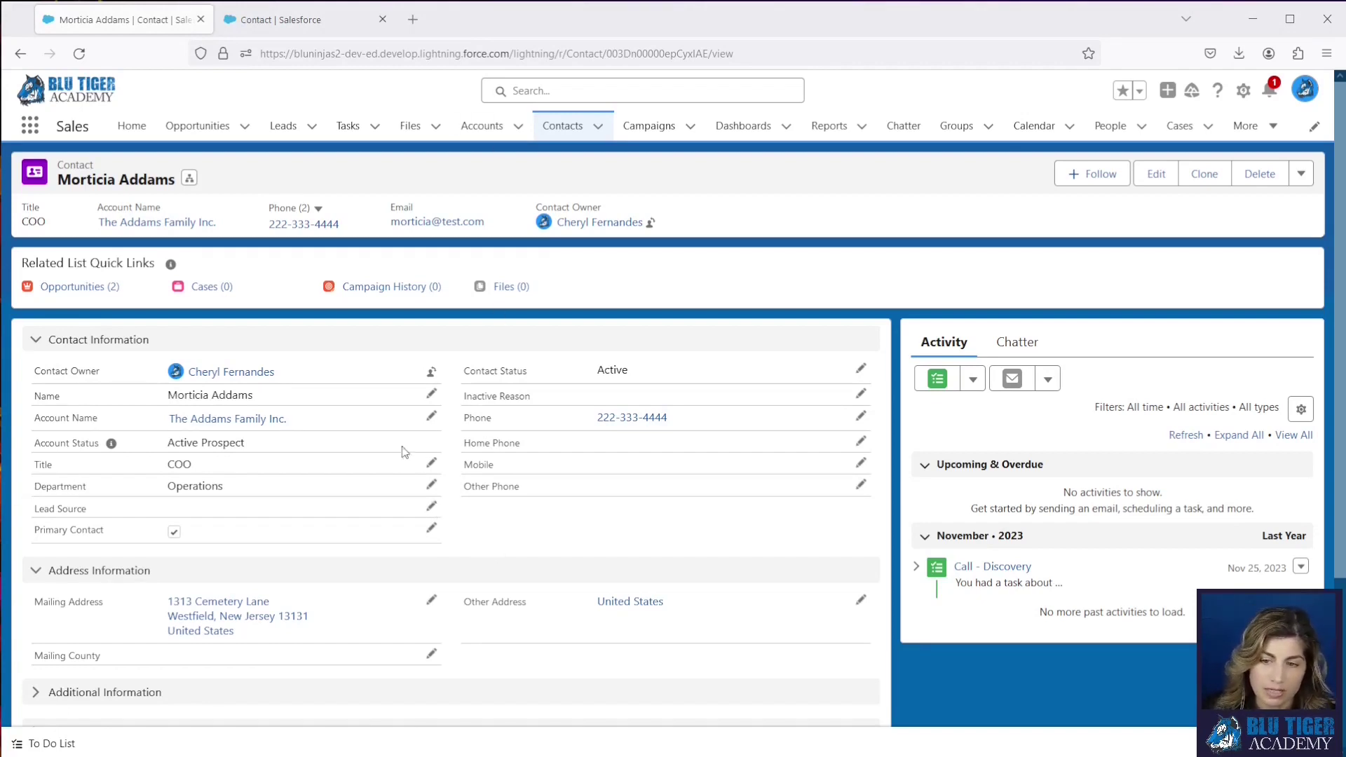
left_click(433, 416)
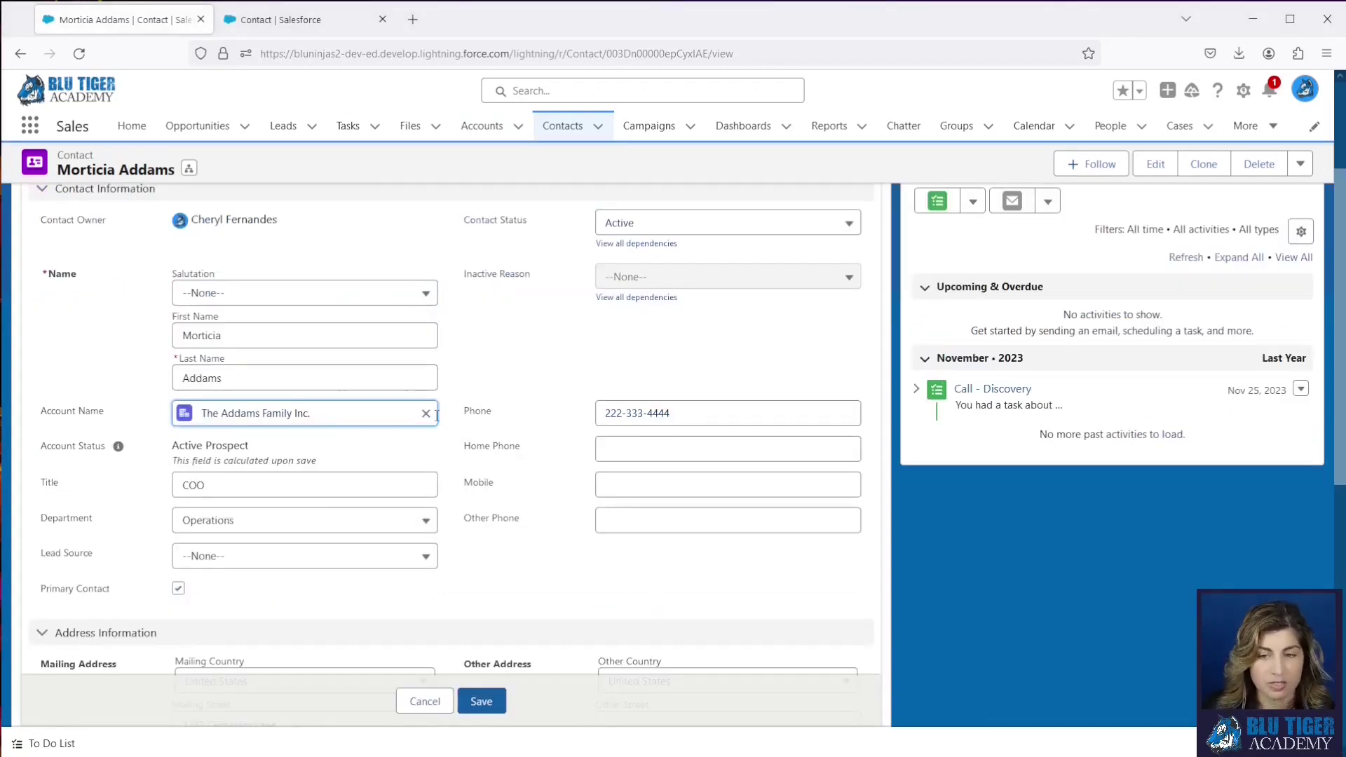
left_click(427, 413)
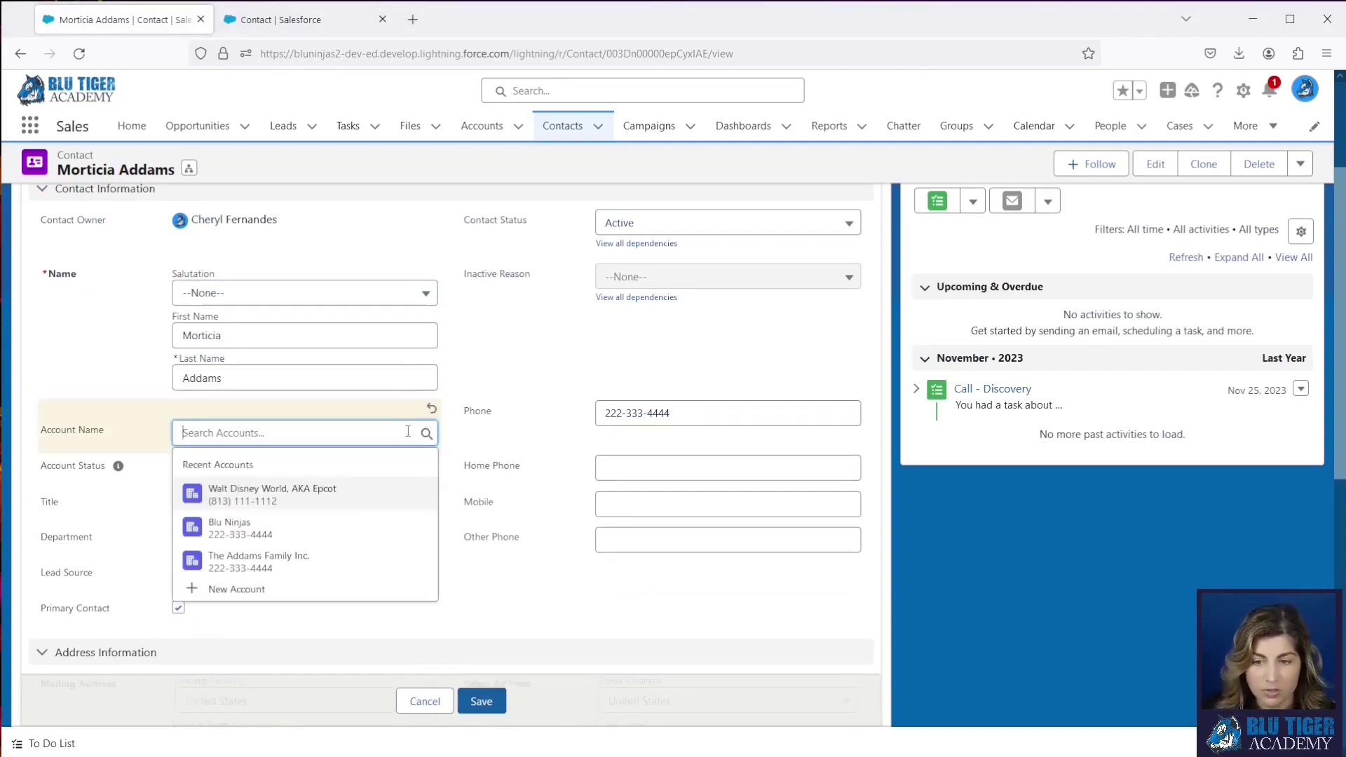
left_click(297, 495)
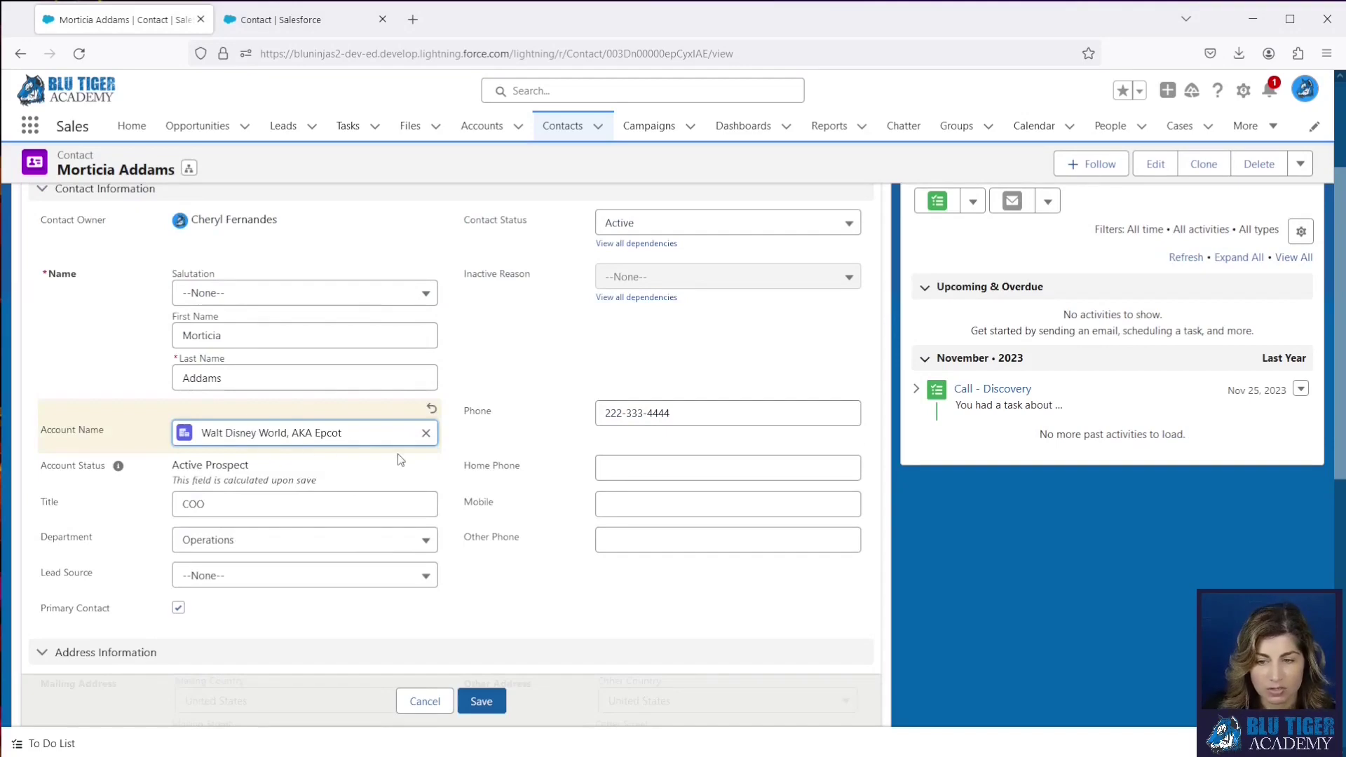
left_click(481, 702)
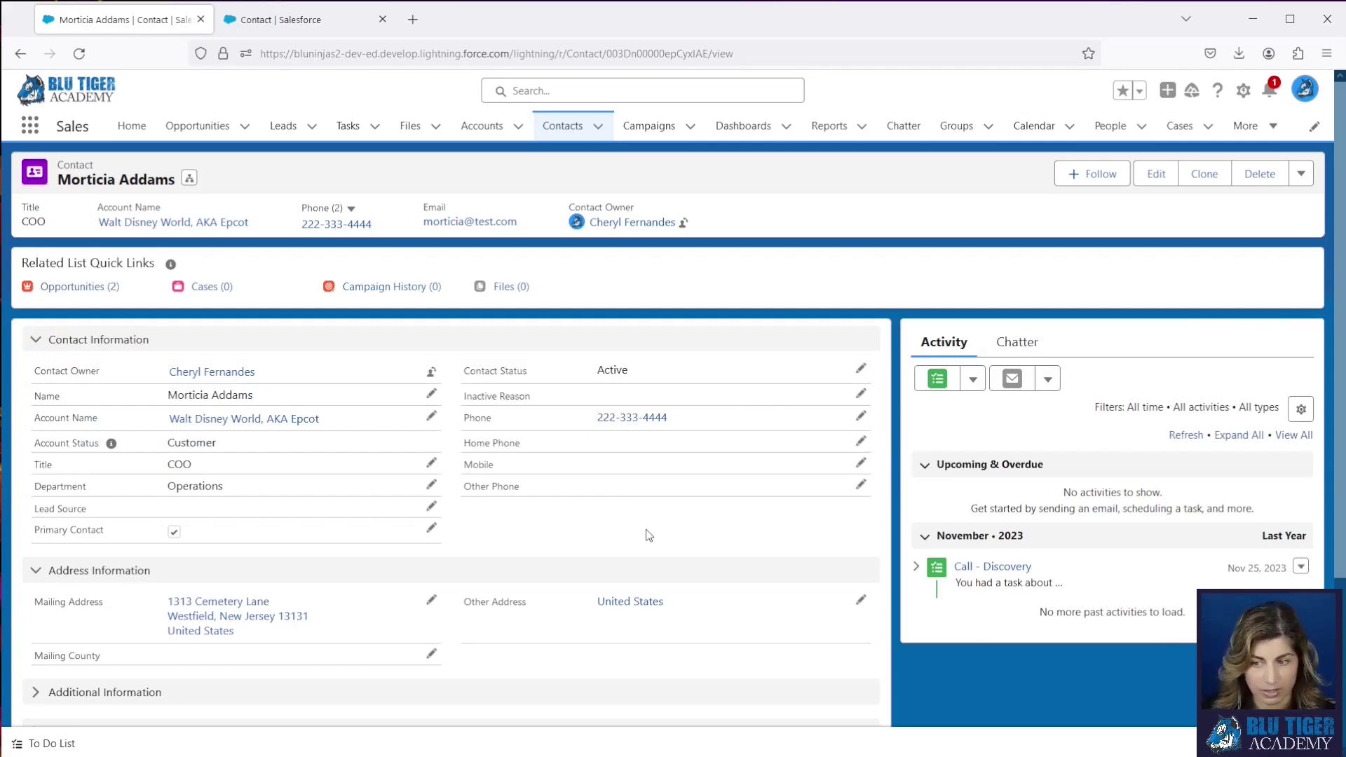
Step: Set account to The Addams Family Inc., status Inactive, reason 'No longer with company', and save
left_click(432, 418)
left_click(425, 415)
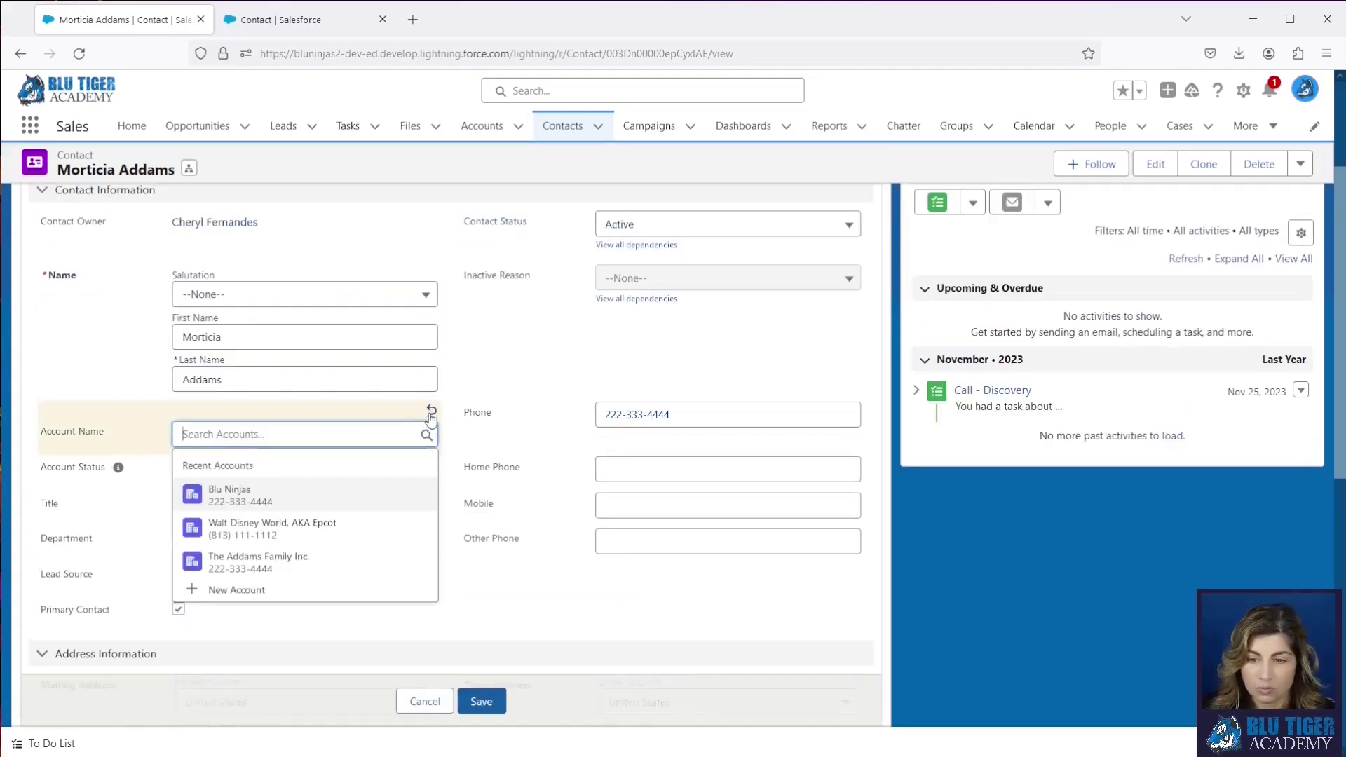
left_click(303, 561)
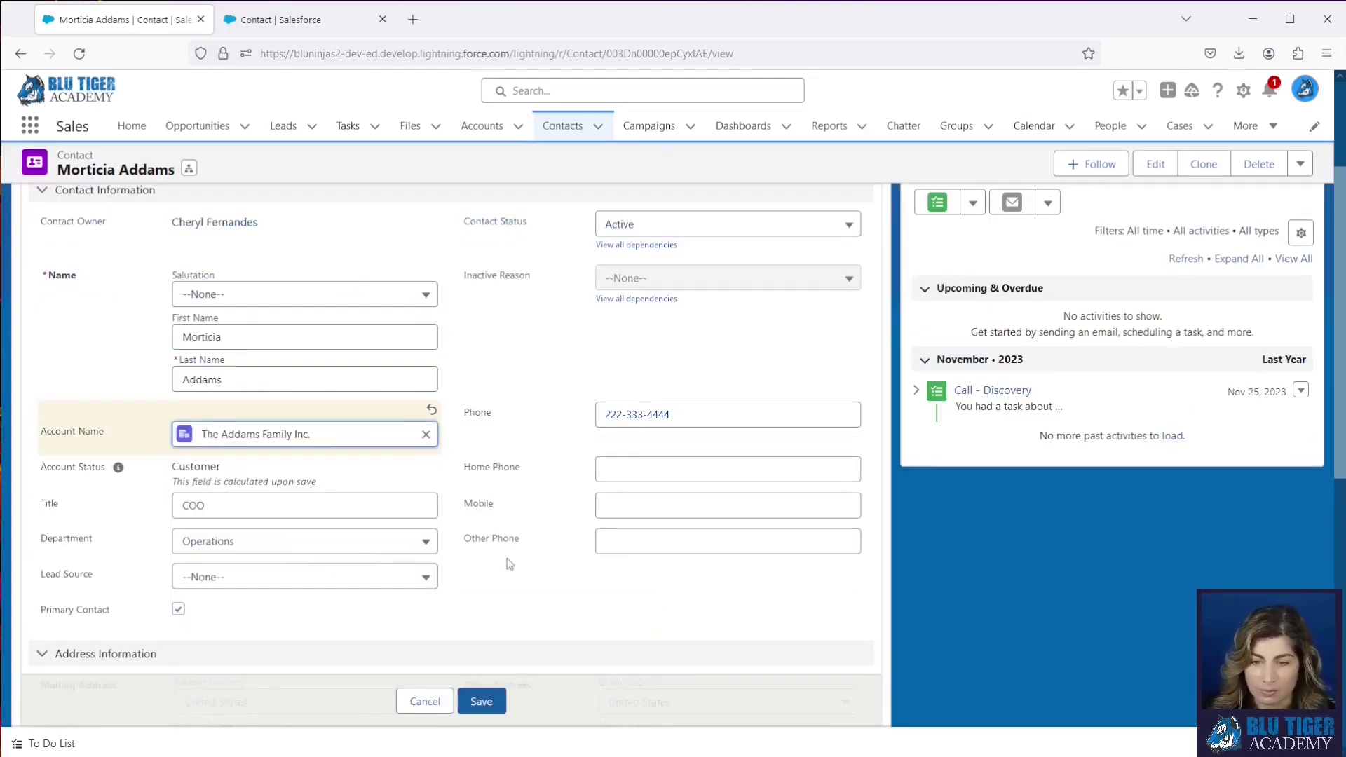
scroll(541, 463, "up", 3)
left_click(649, 401)
left_click(648, 482)
left_click(643, 471)
left_click(657, 563)
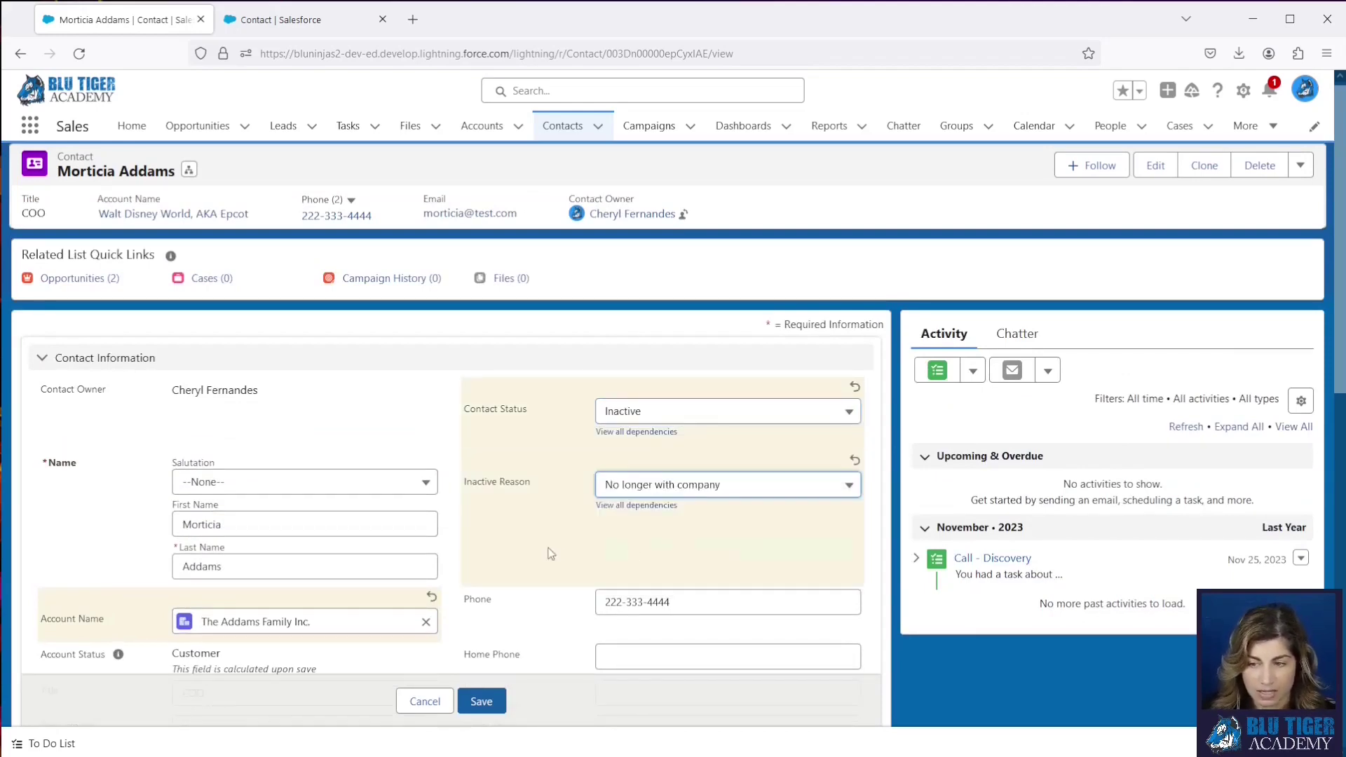
left_click(490, 703)
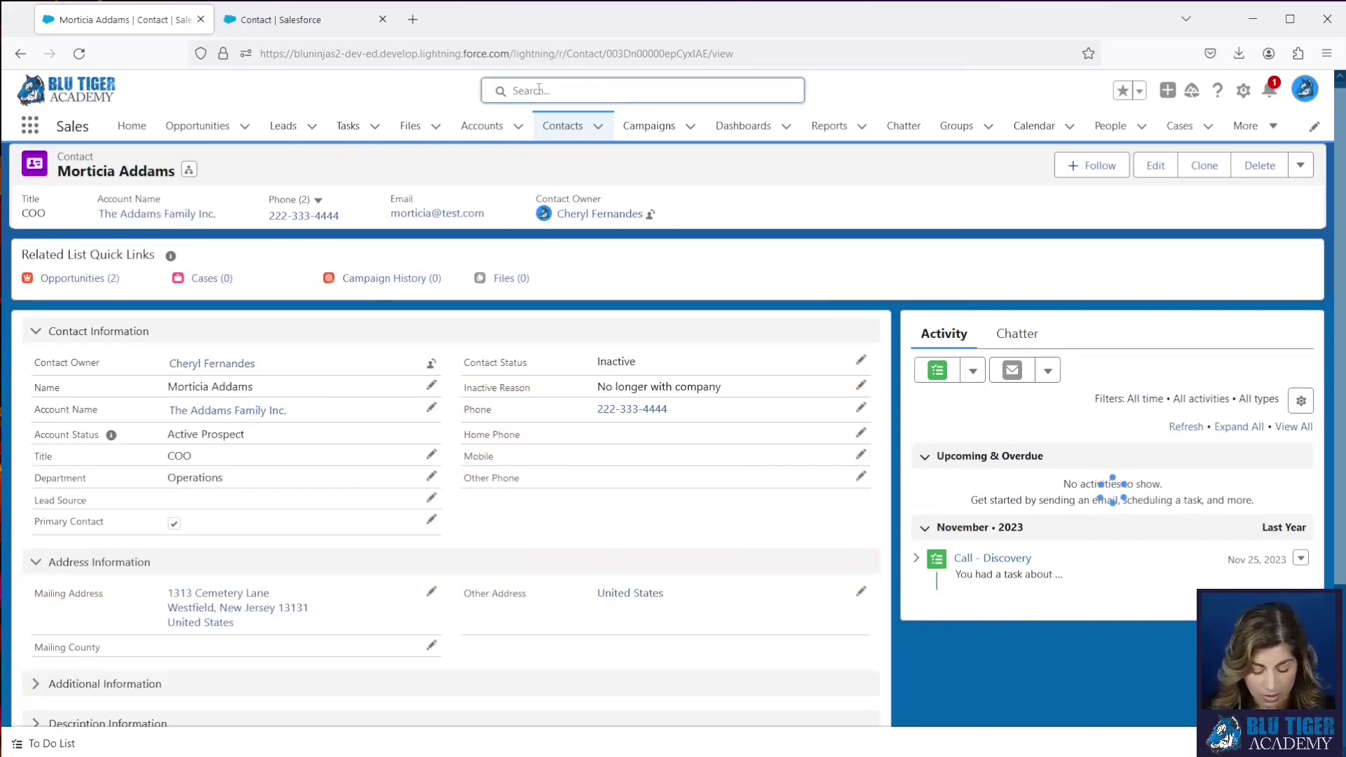
left_click(506, 90)
type("walt")
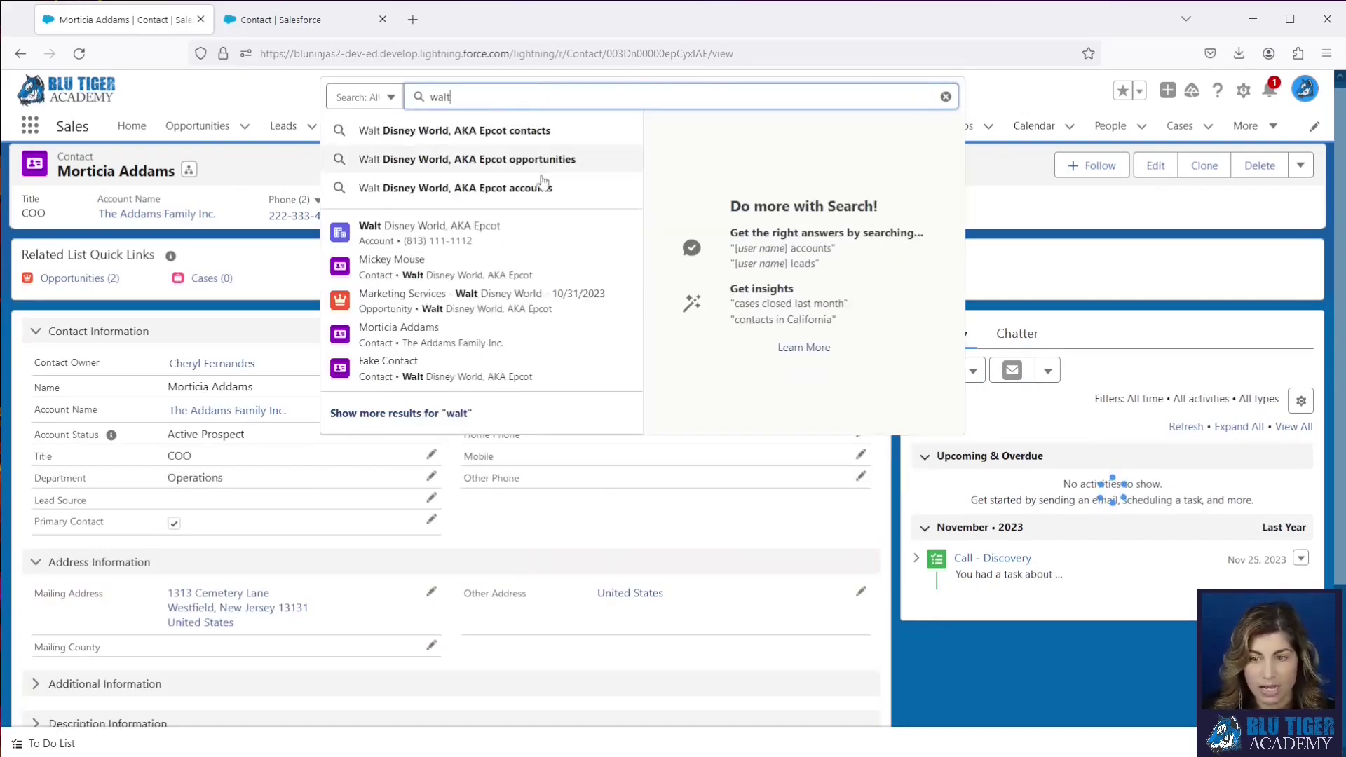
Step: From the Walt Disney World, AKA Epcot account, save a new Active Morticia Addams contact
left_click(495, 231)
mouse_move(66, 312)
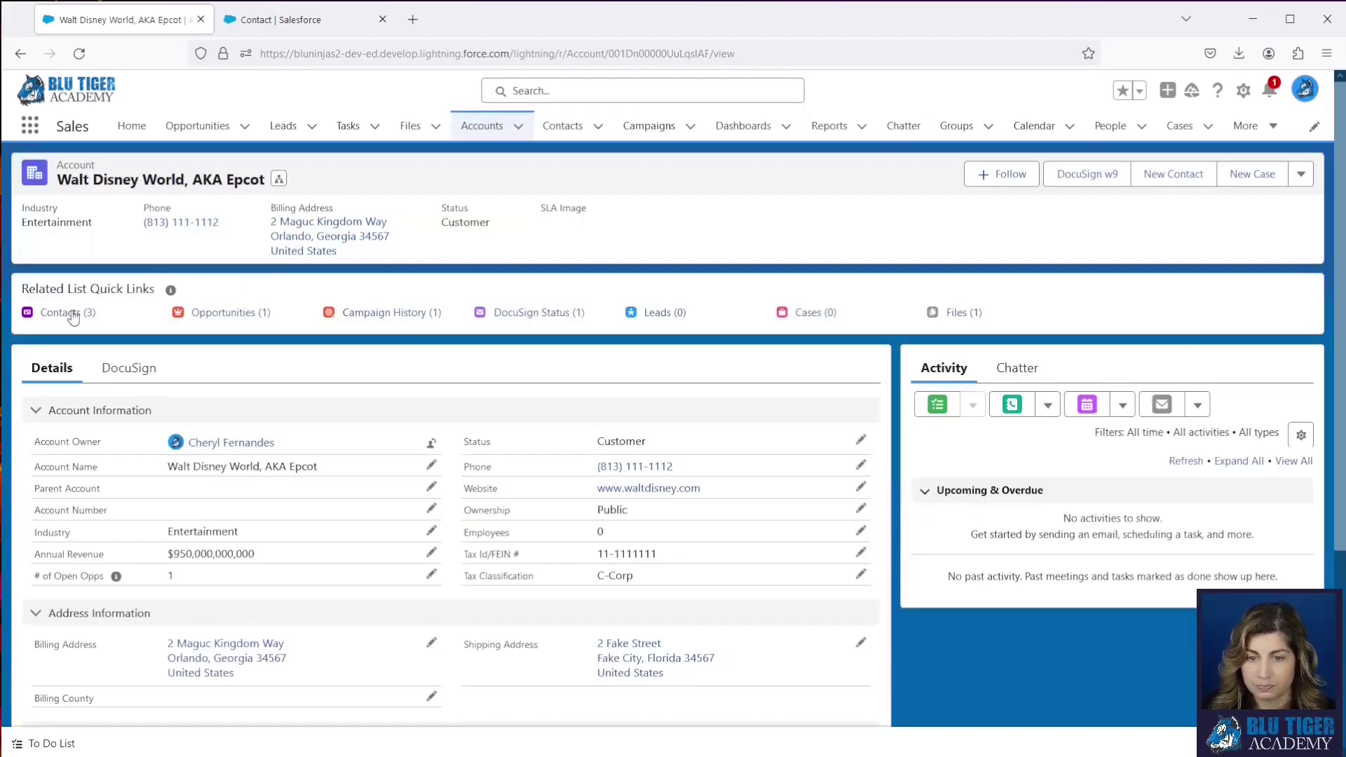
left_click(1157, 359)
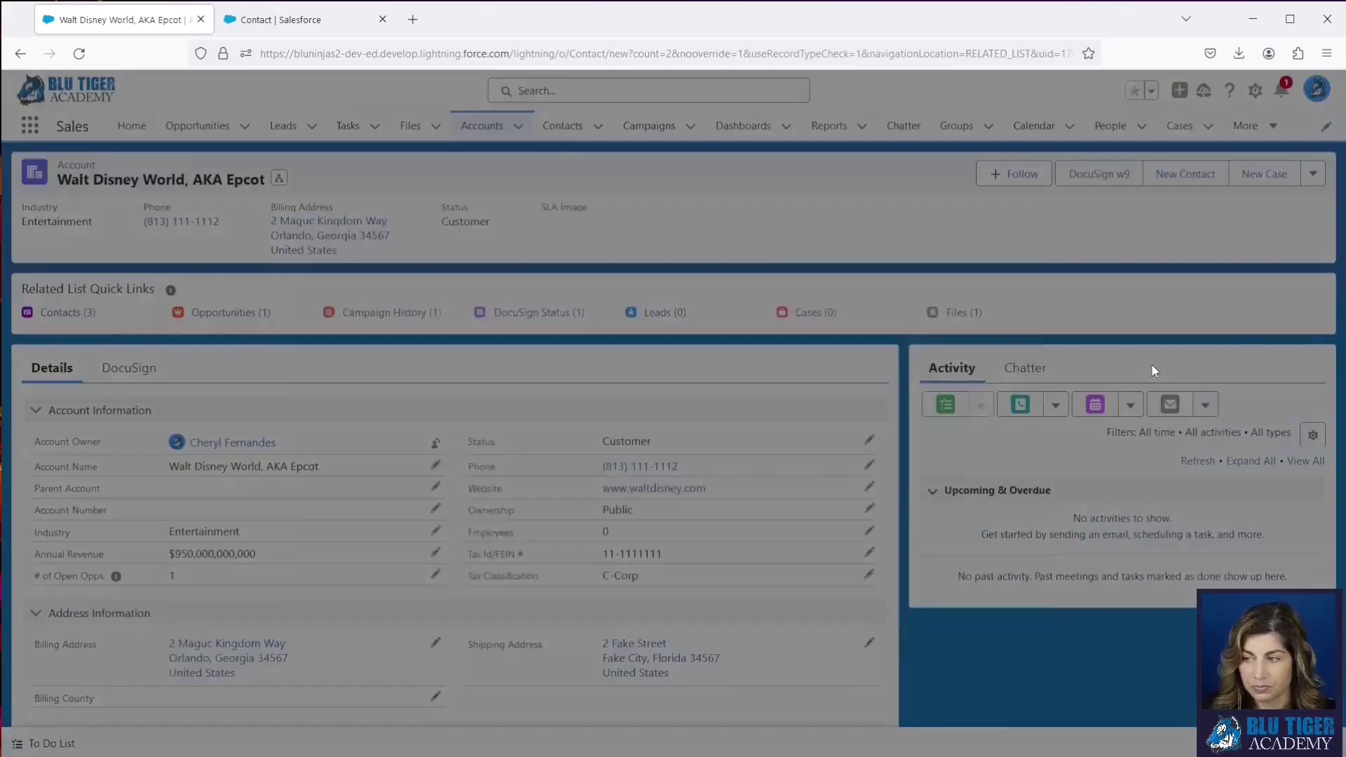
left_click(530, 354)
type("Morticia")
key("Tab")
type("Addams")
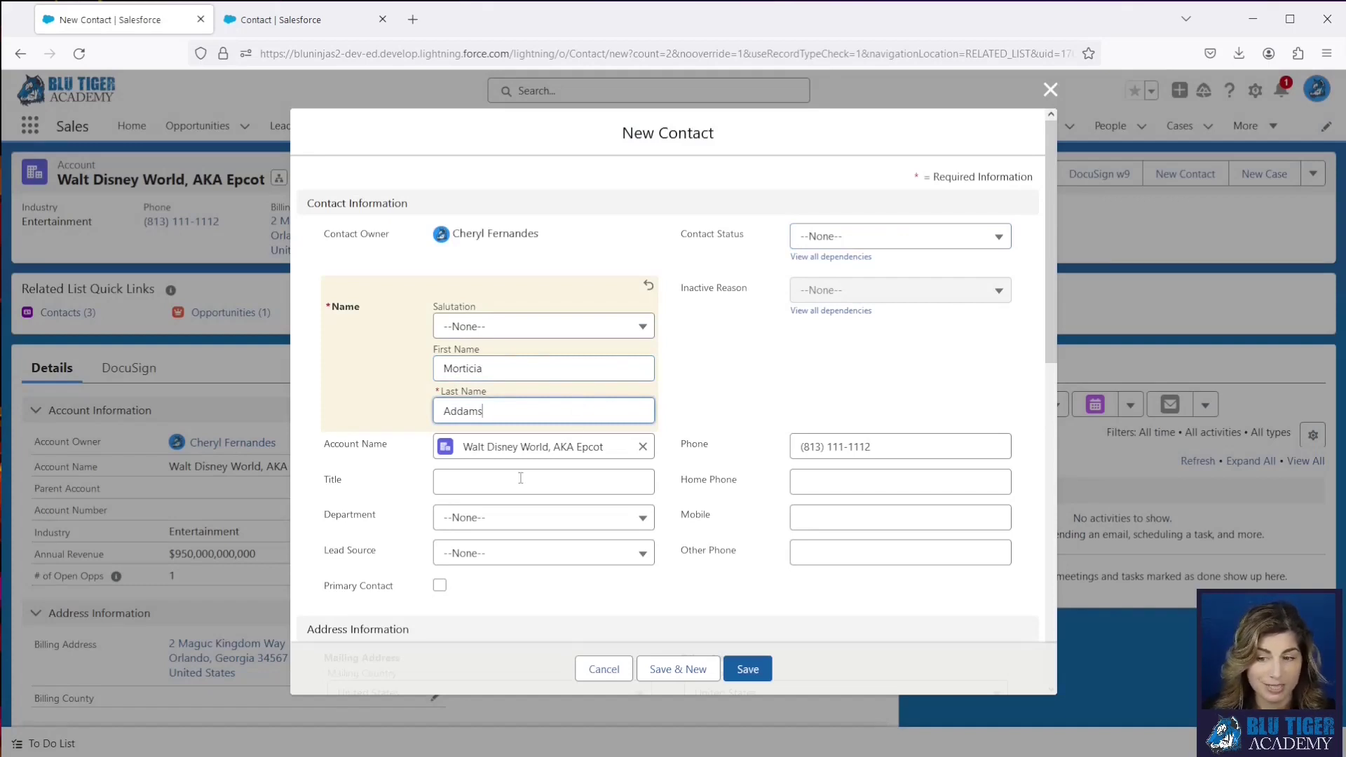
left_click(520, 478)
left_click(515, 517)
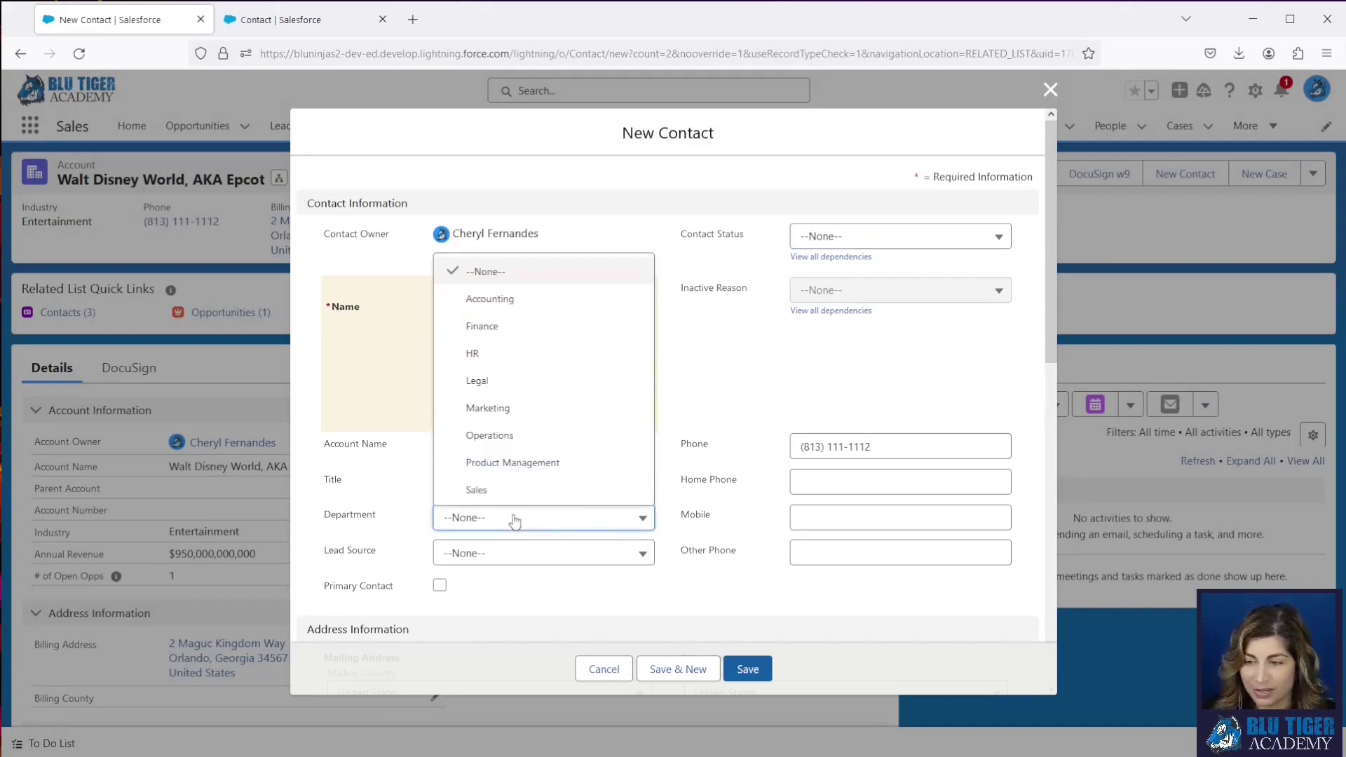
left_click(715, 388)
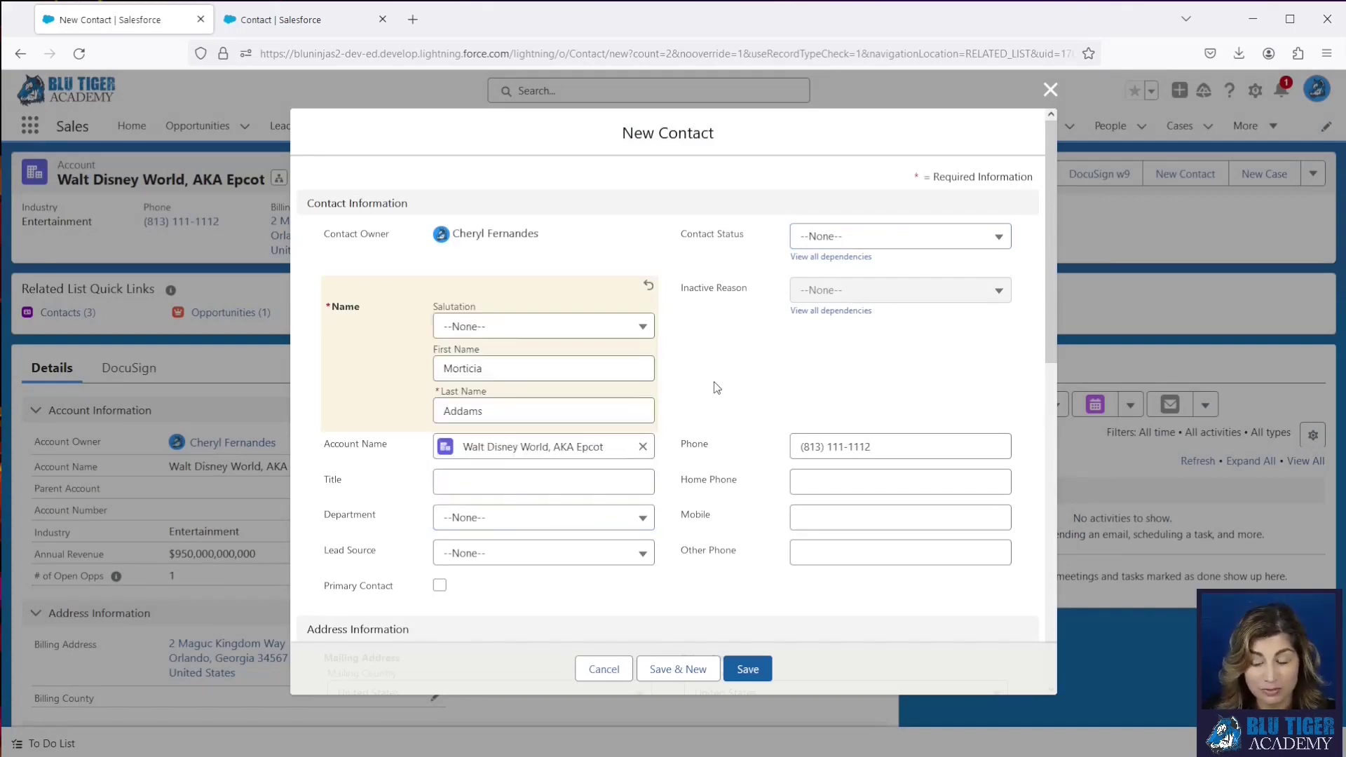
left_click(838, 249)
left_click(837, 300)
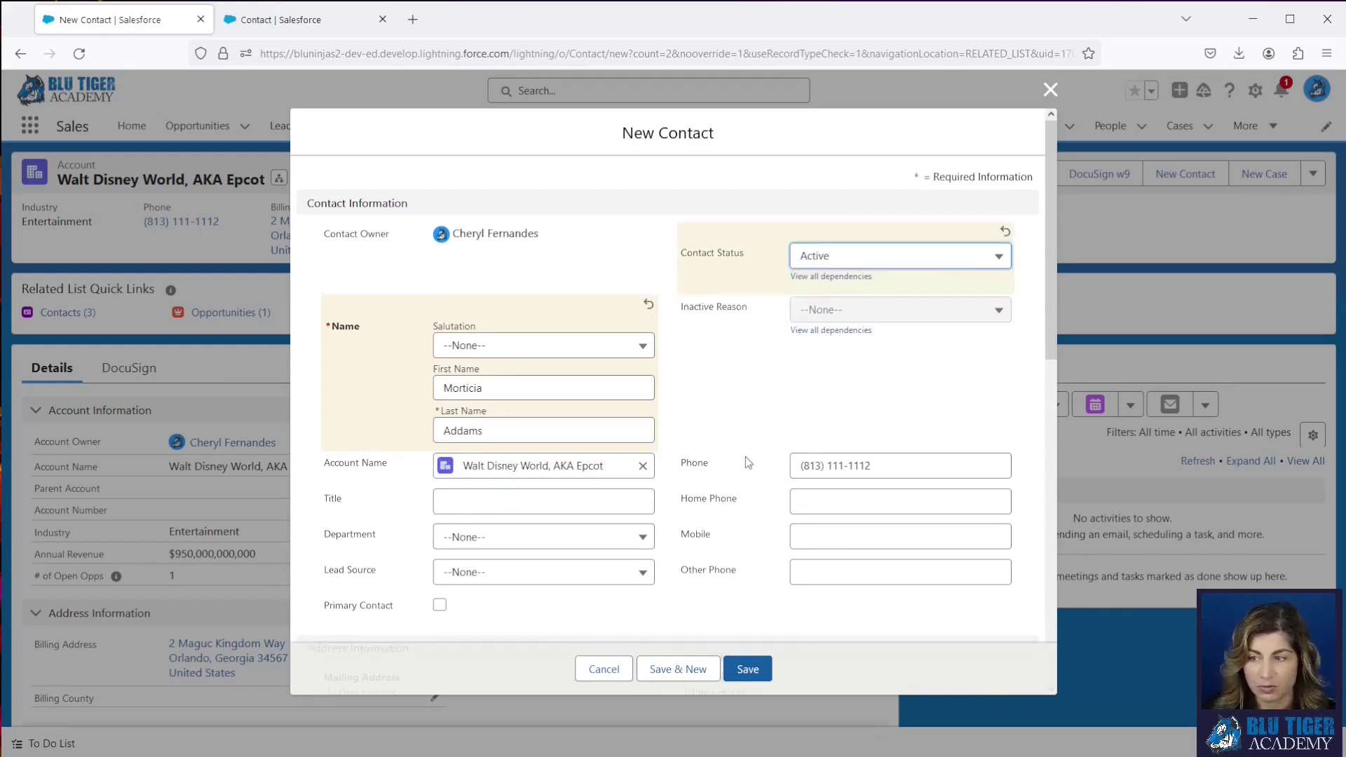
left_click(748, 671)
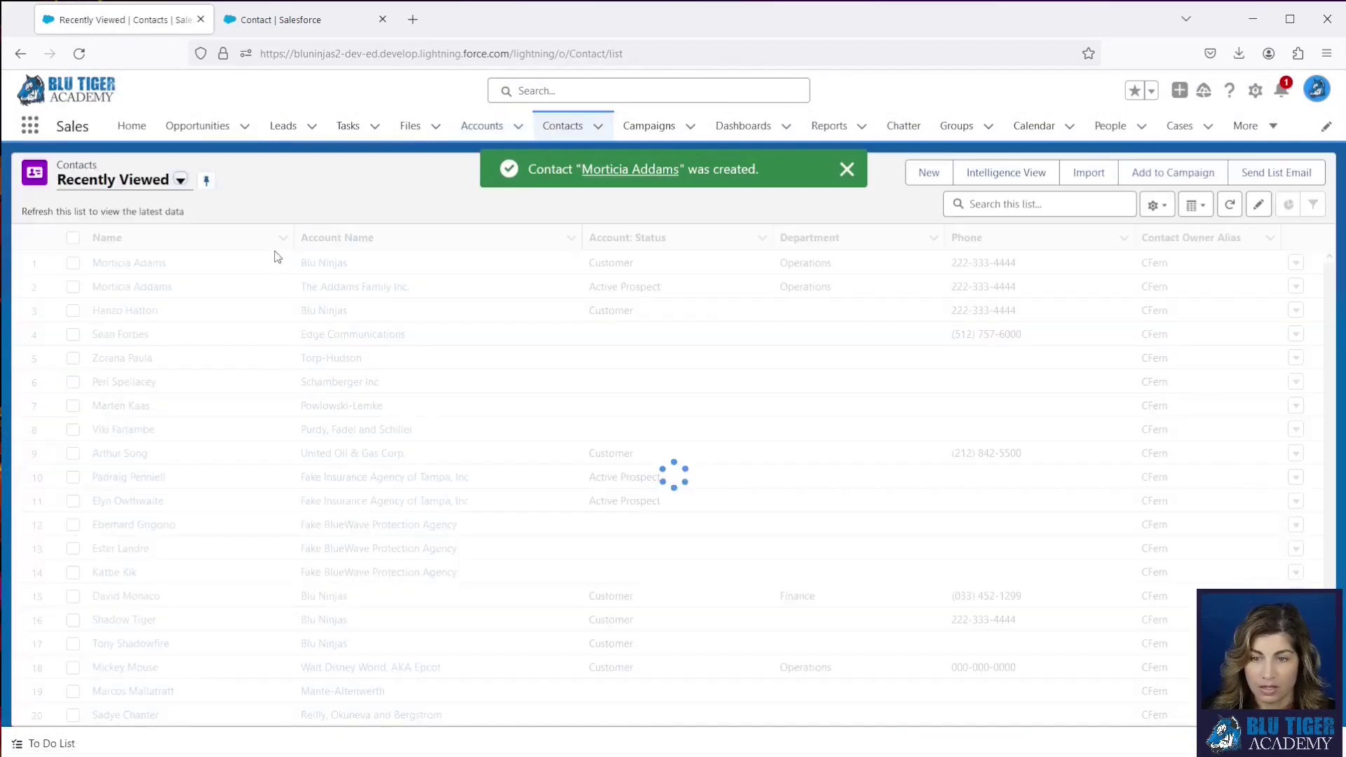
left_click(142, 289)
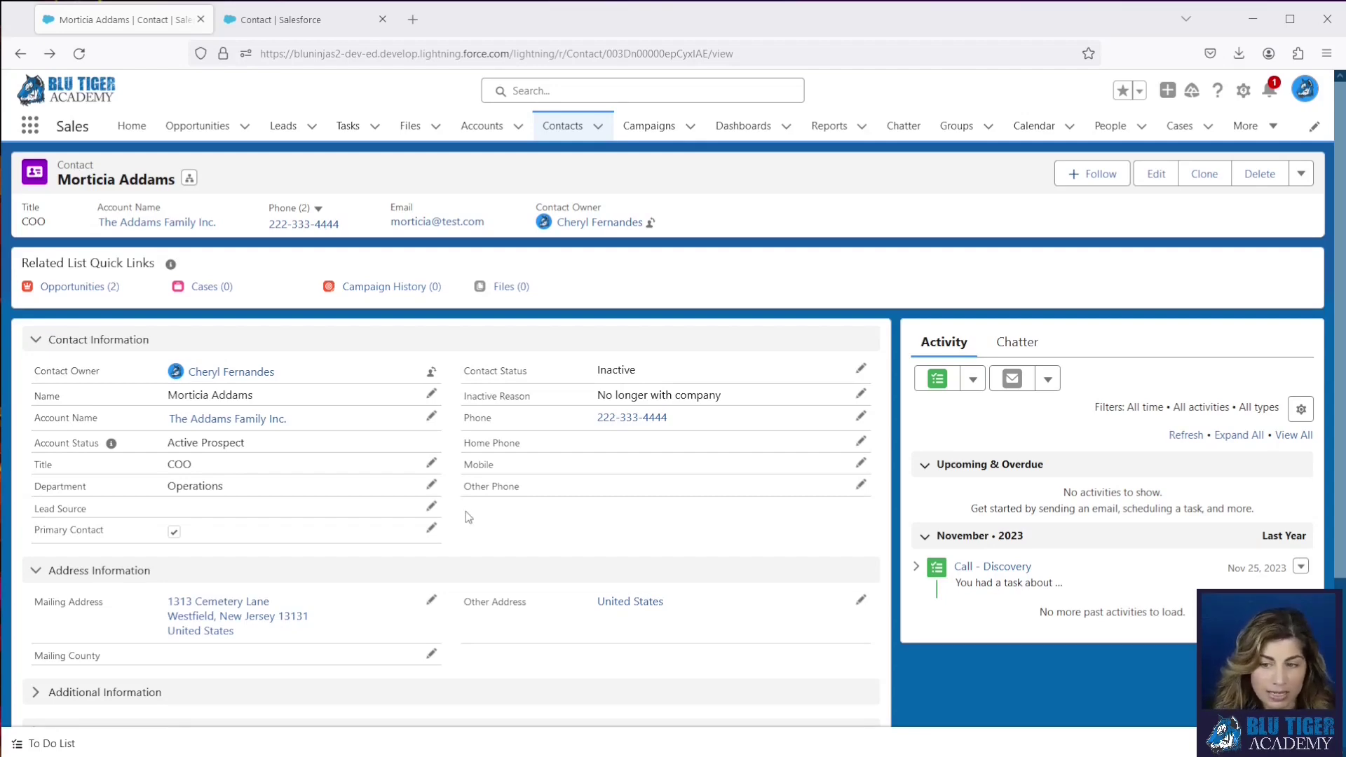
Step: Edit Morticia Addams's record, keeping Operations as the department
left_click(431, 485)
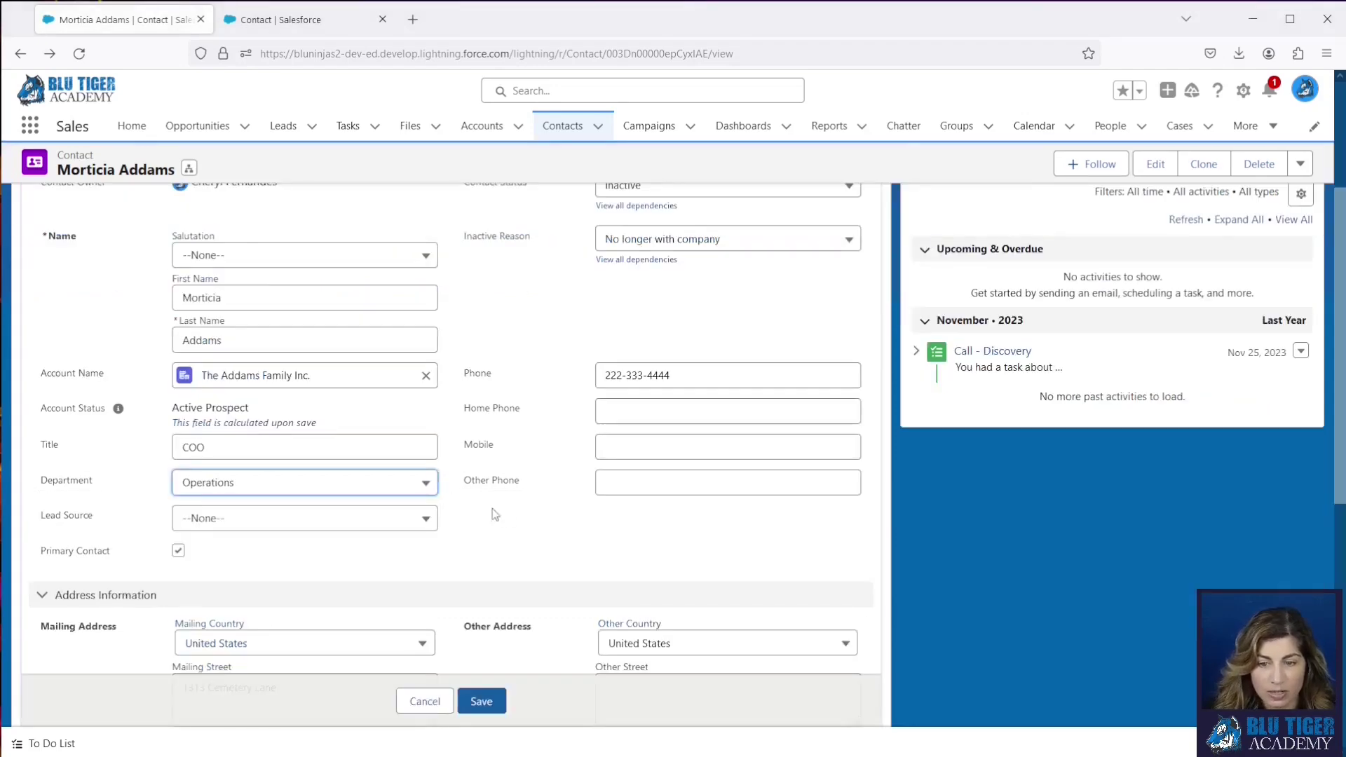
left_click(418, 487)
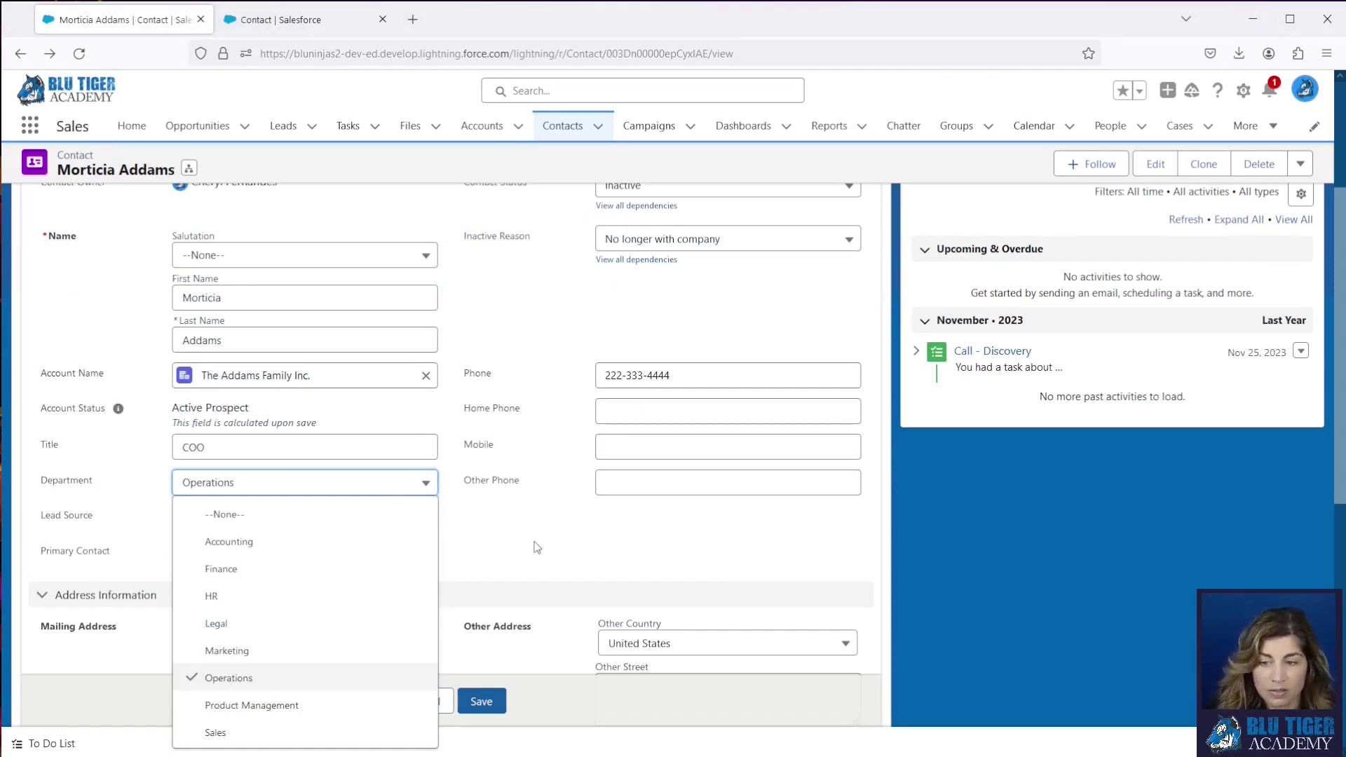
left_click(419, 487)
Step: Start a new custom Contact field of type Picklist
left_click(318, 25)
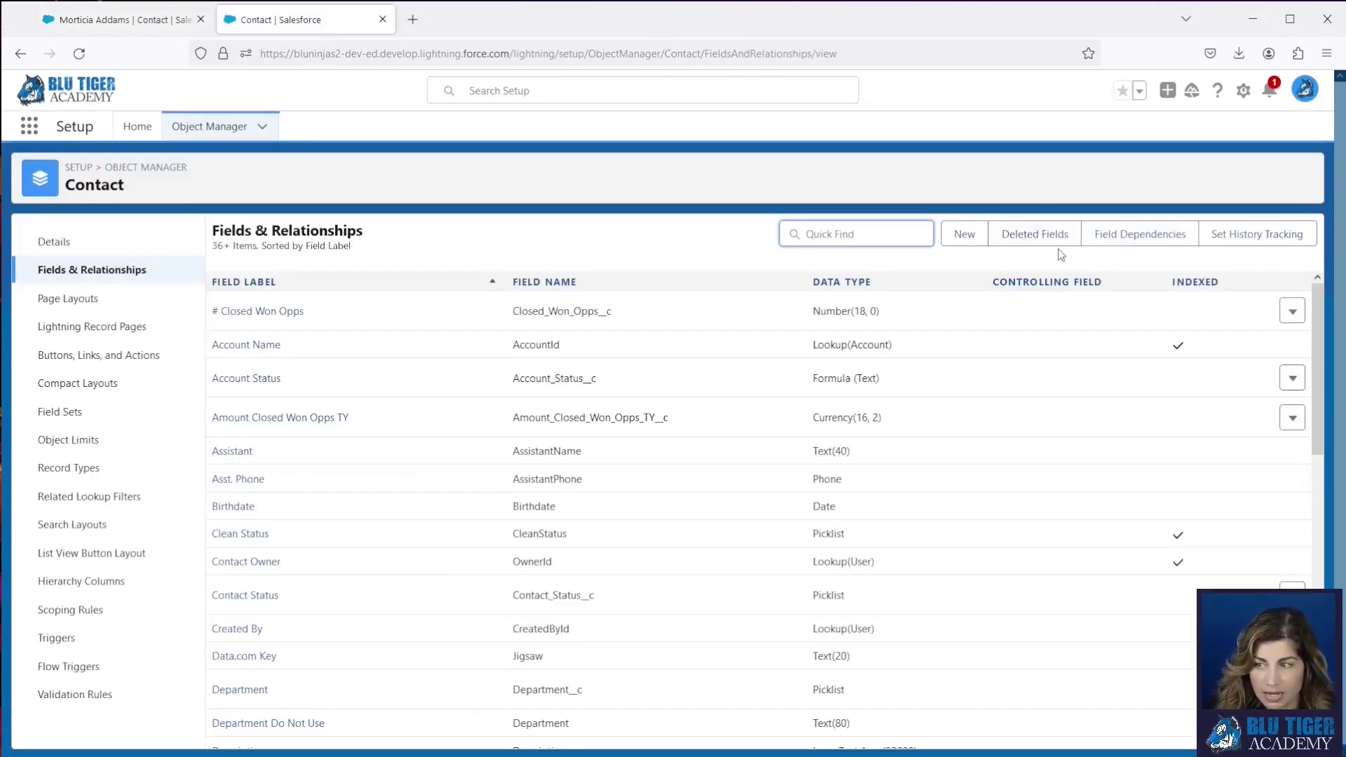
left_click(965, 234)
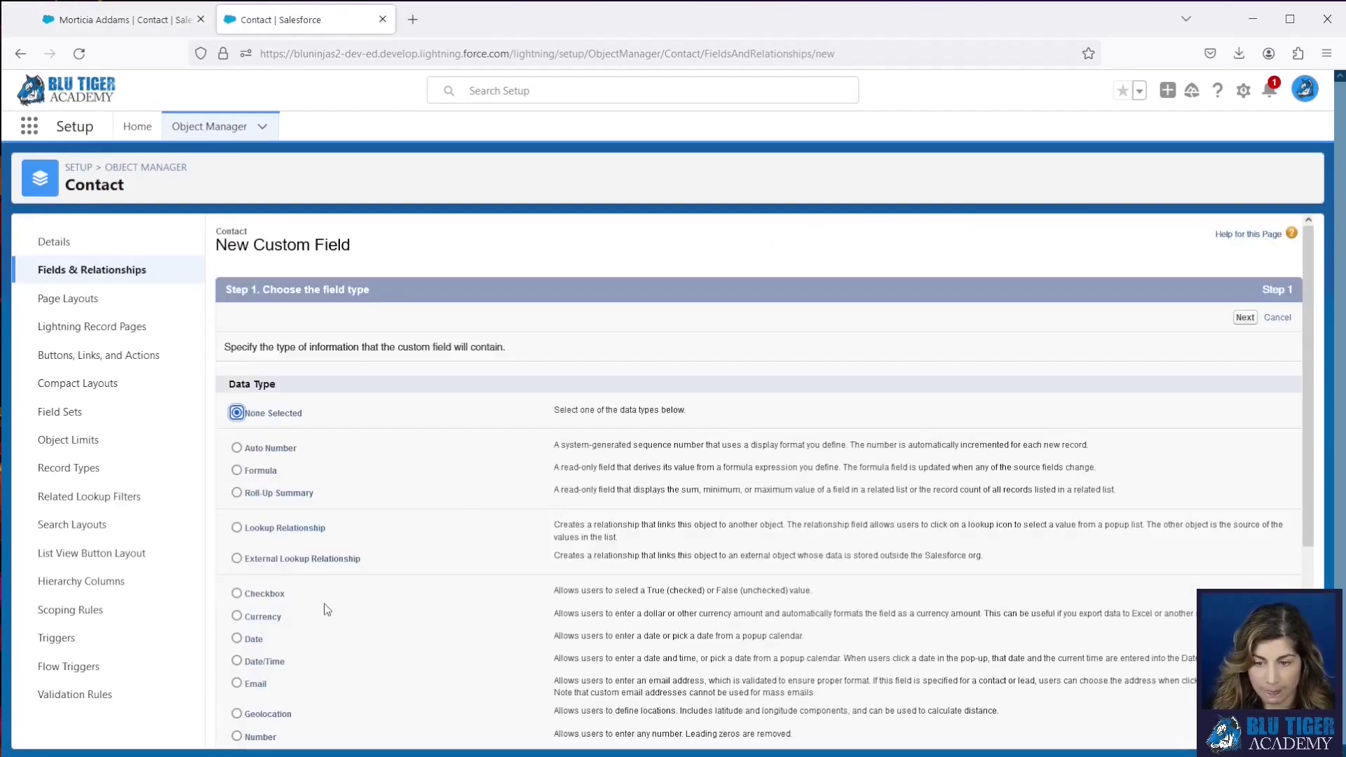
scroll(329, 610, "down", 2)
left_click(260, 636)
scroll(260, 636, "up", 2)
left_click(1236, 325)
Step: Label it Management Level, paste and tidy its values, and advance to page layouts
left_click(480, 350)
type("Management Level")
left_click(431, 413)
left_click(539, 463)
key("ctrl+v")
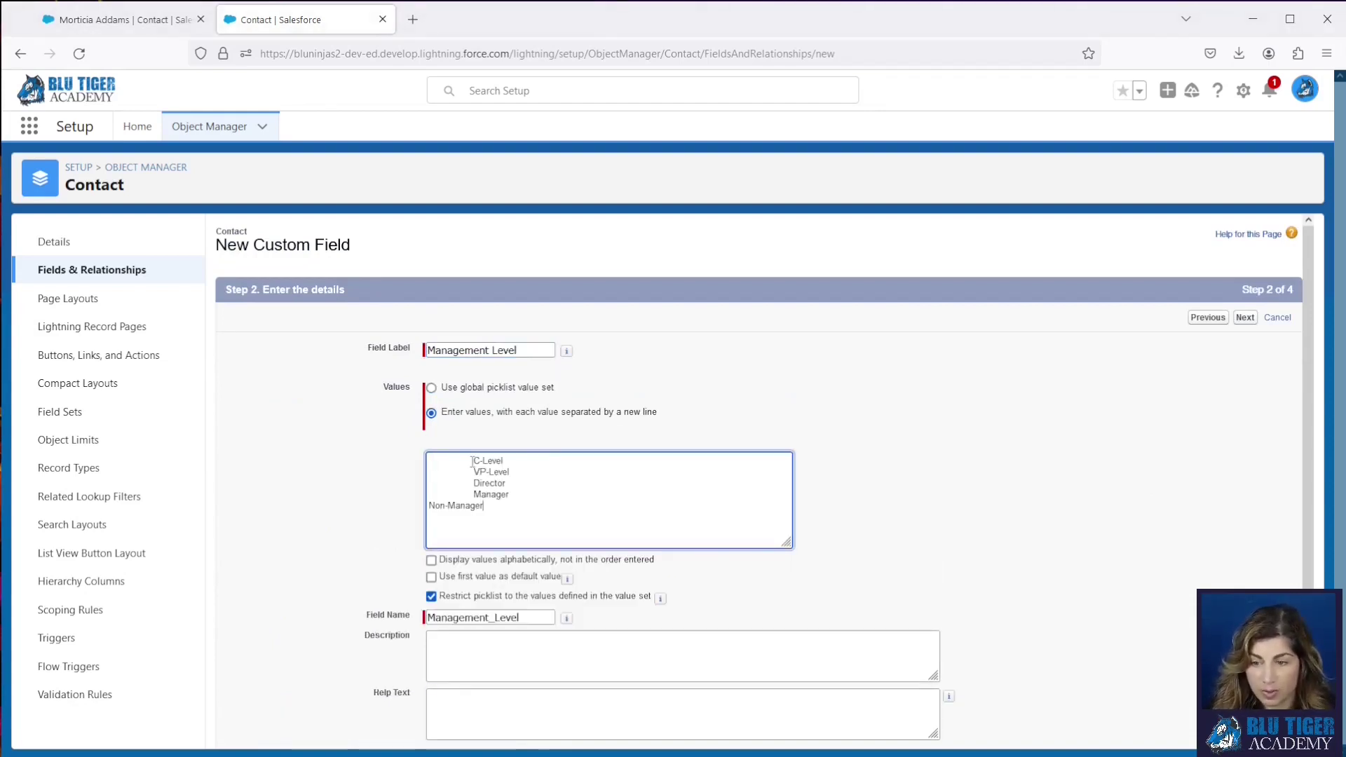
key("BackSpace")
key("BackSpace")
left_click(473, 472)
key("BackSpace")
key("BackSpace")
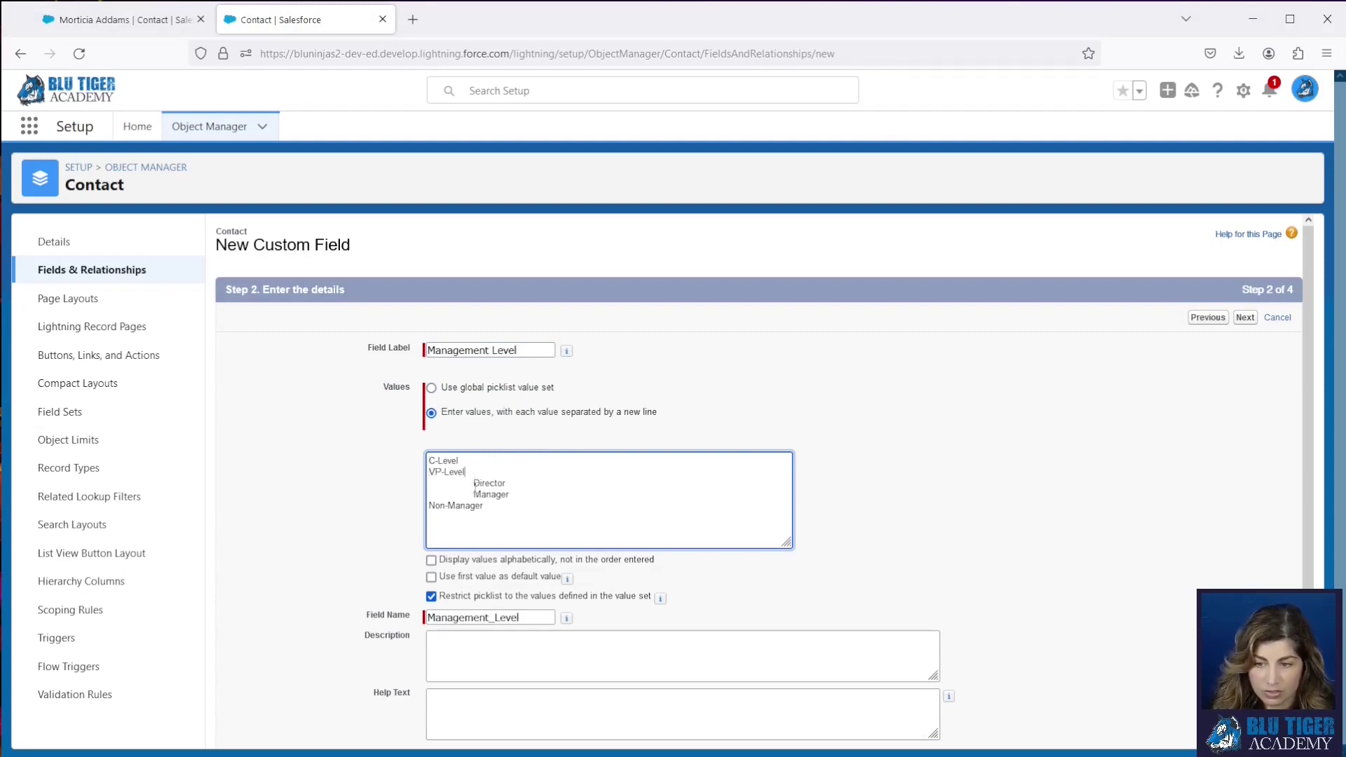
left_click(474, 484)
key("BackSpace")
key("BackSpace")
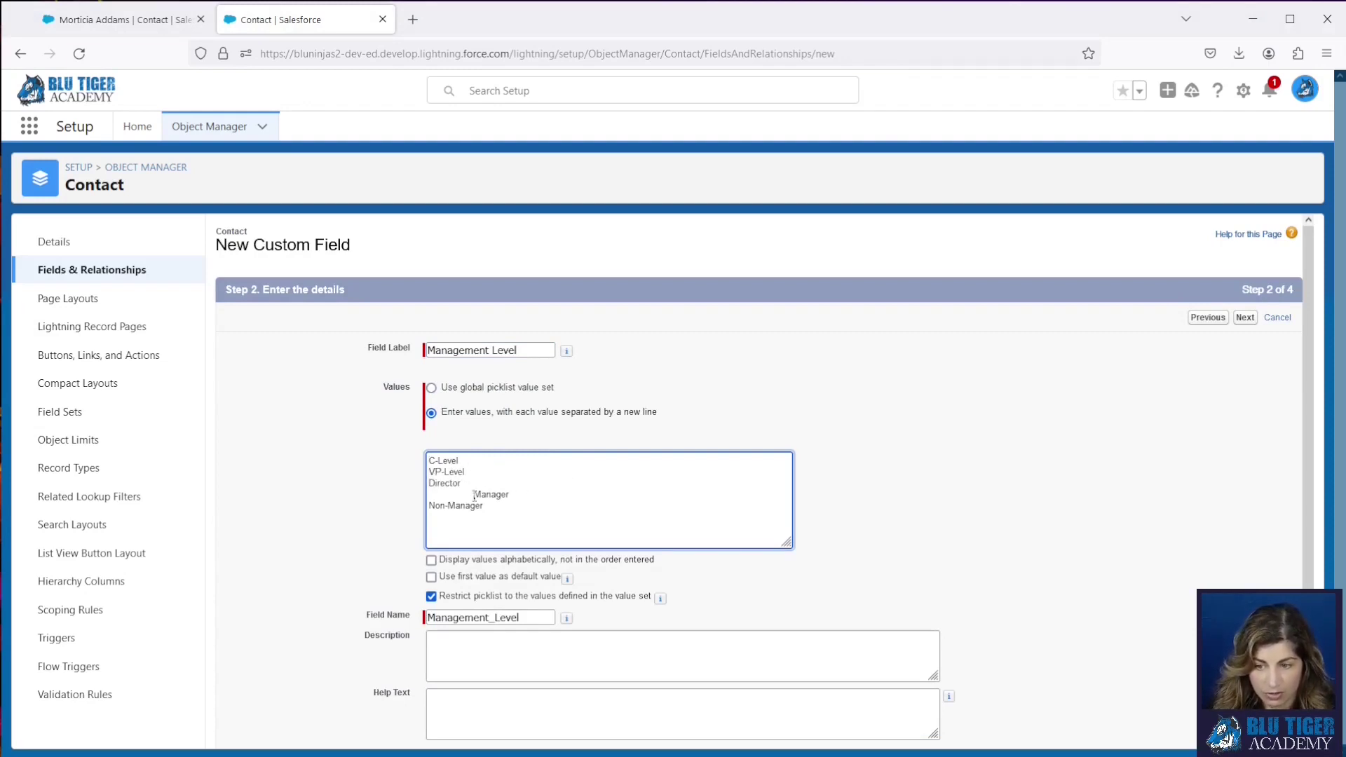
left_click(473, 494)
key("BackSpace")
key("BackSpace")
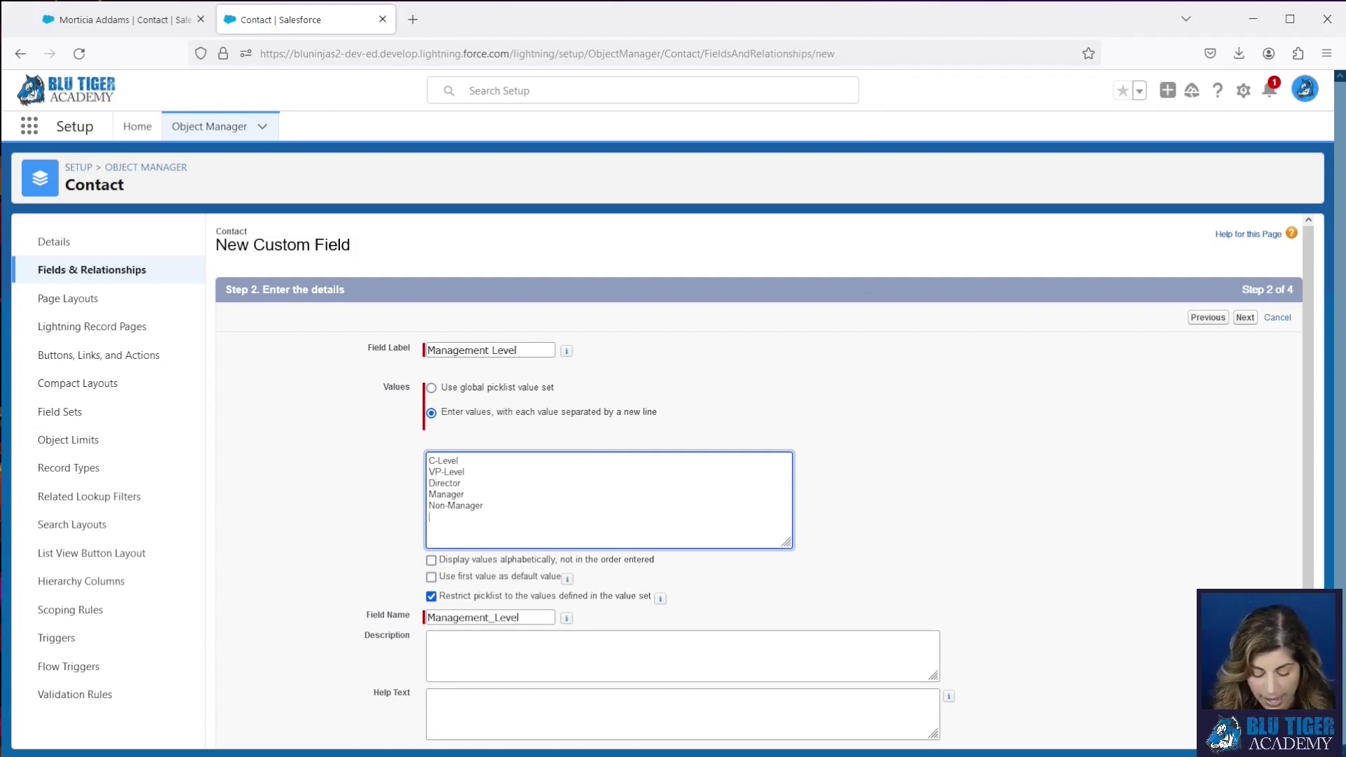
type("Board Member")
left_click(755, 380)
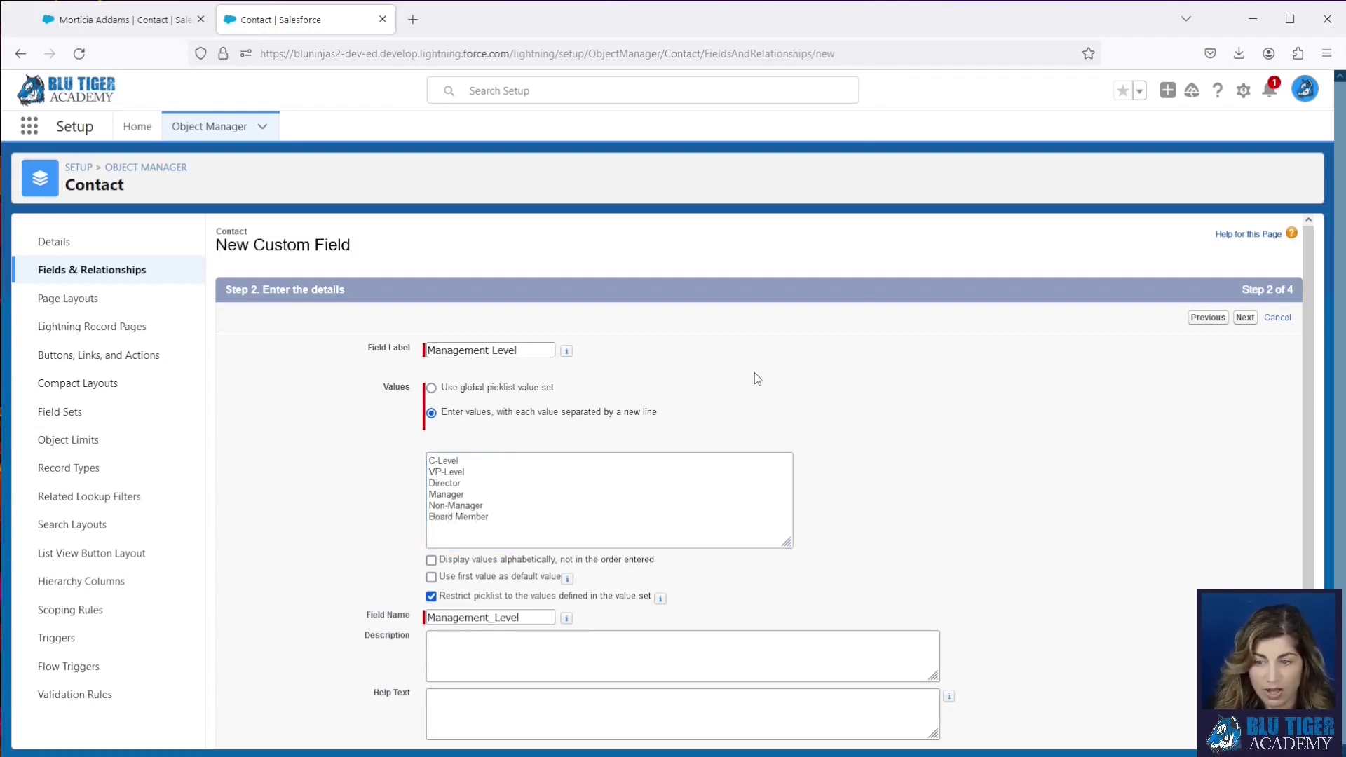
left_click(1246, 318)
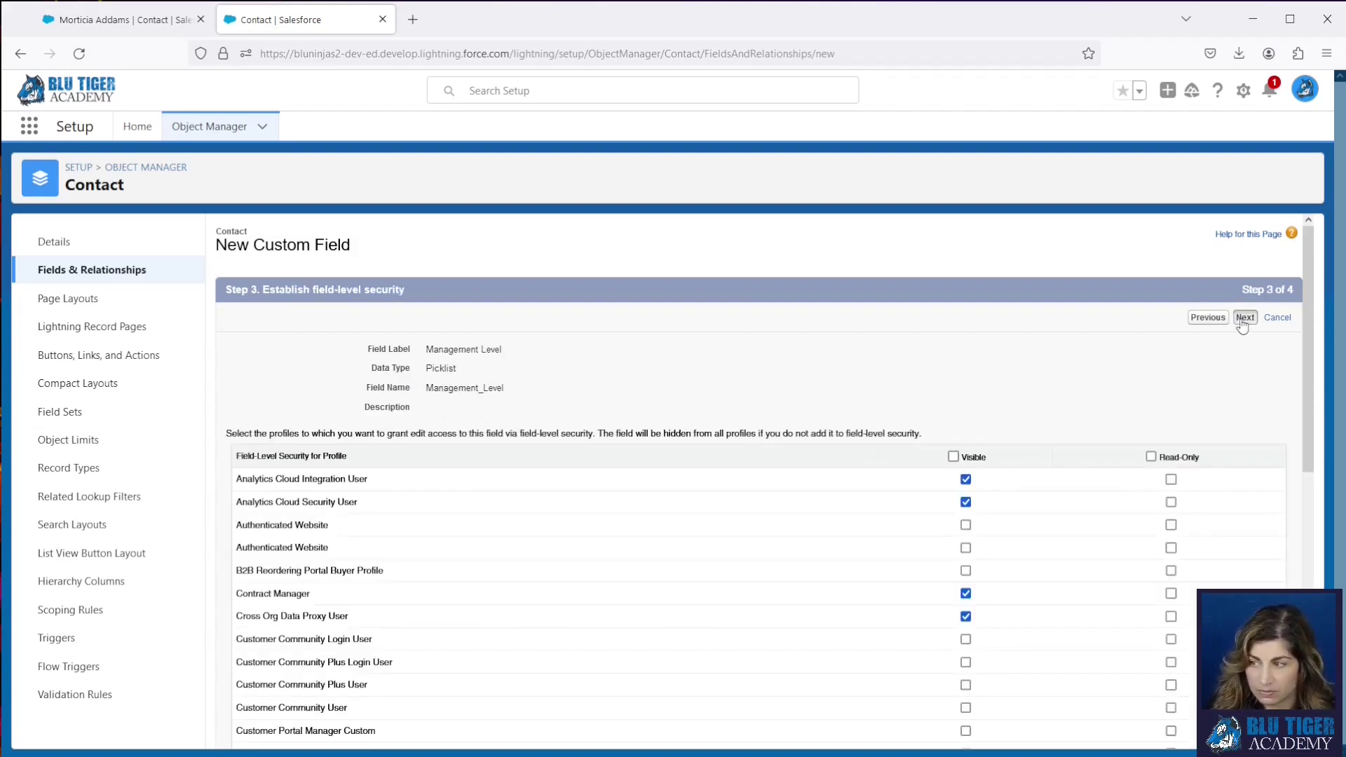
left_click(1245, 319)
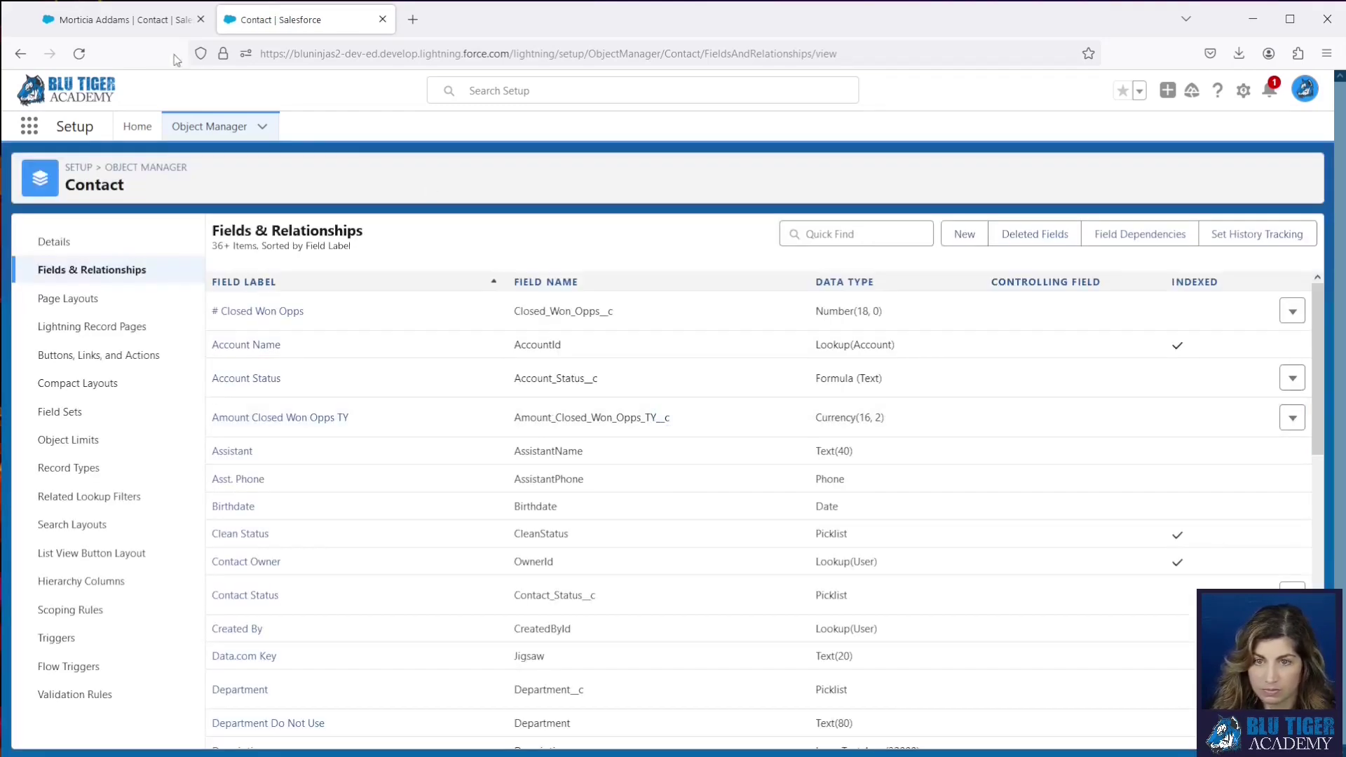
Step: Reload the contact page and switch the display density to Comfy
left_click(125, 20)
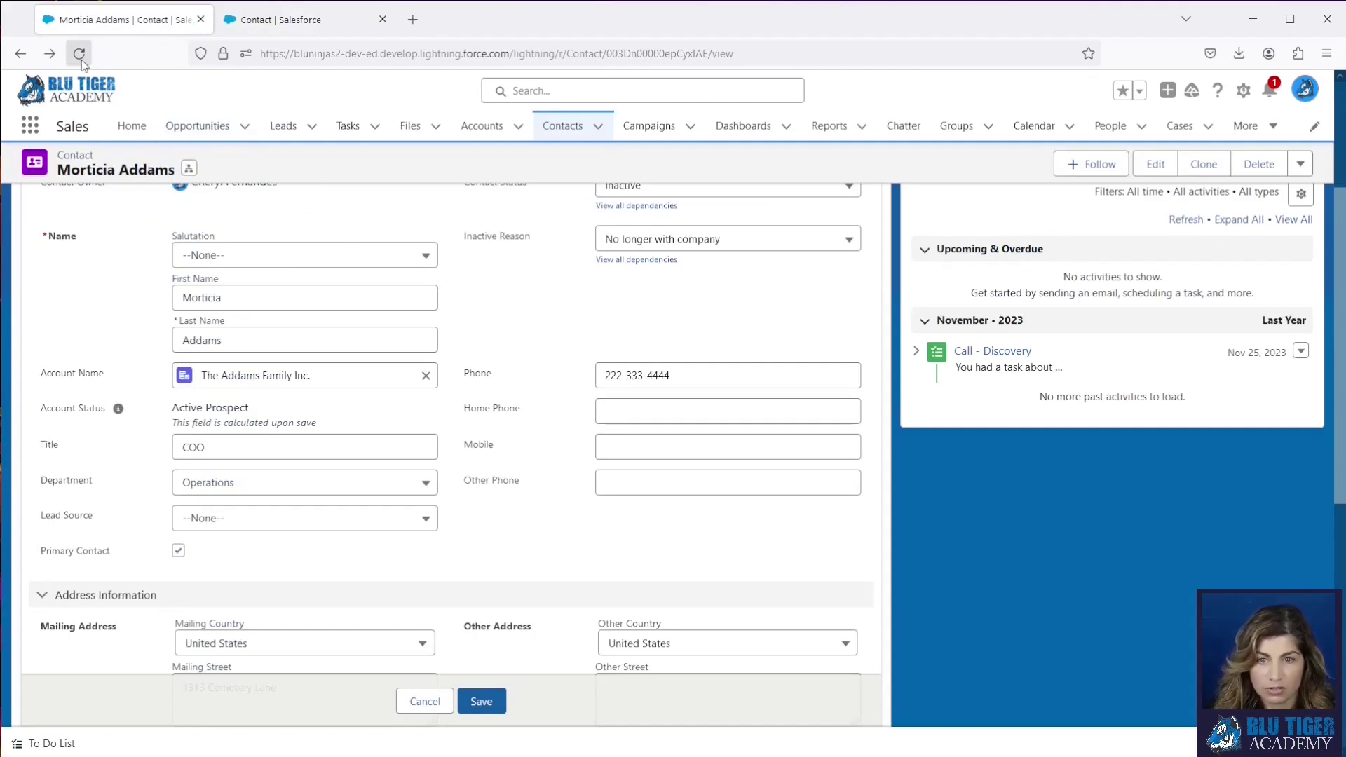
left_click(81, 60)
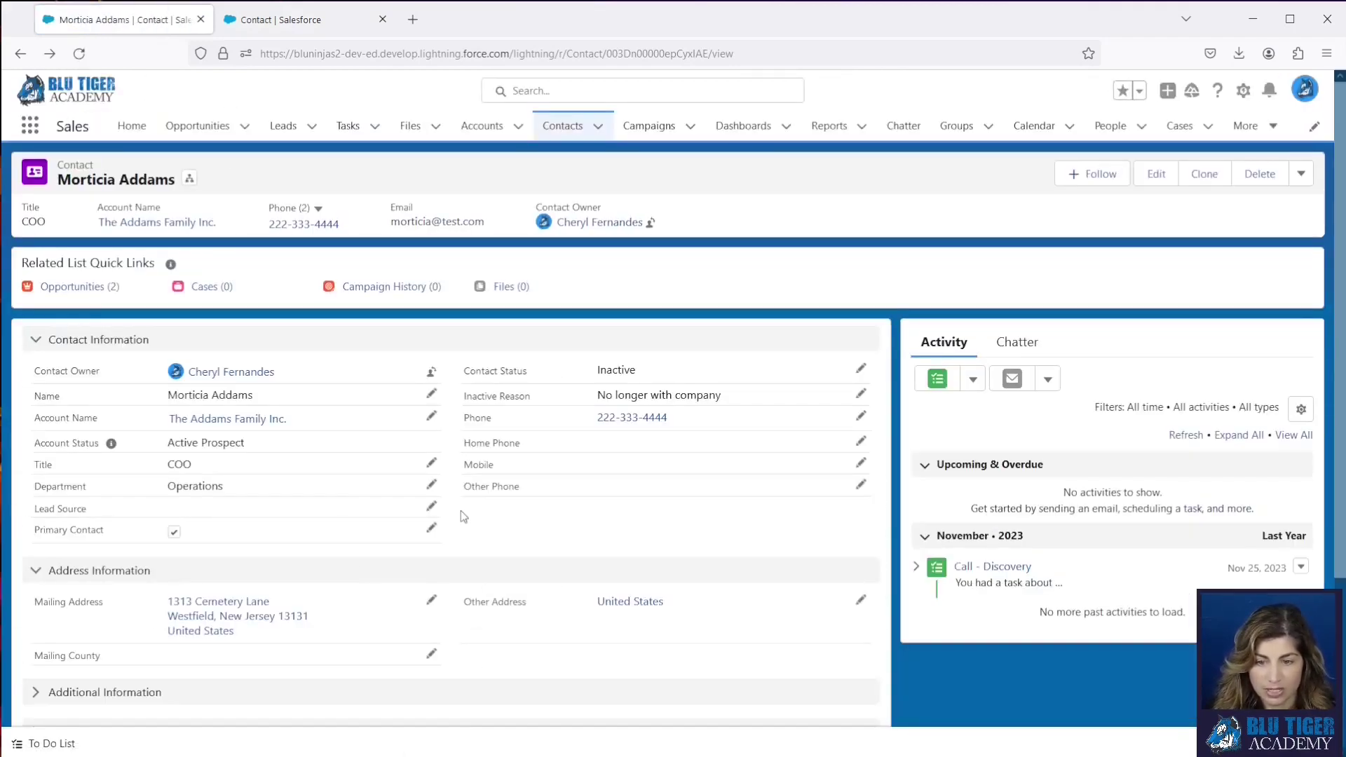
left_click(1306, 92)
left_click(1105, 231)
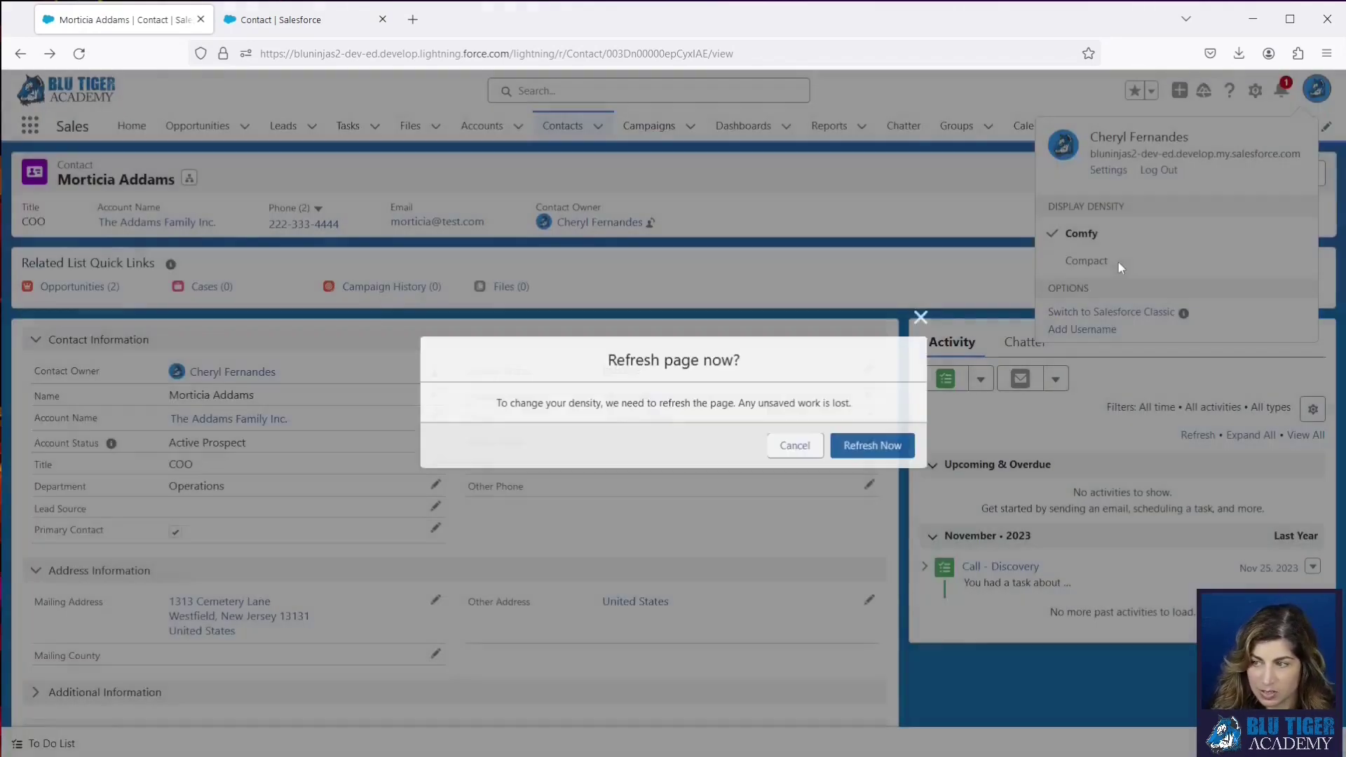
left_click(871, 450)
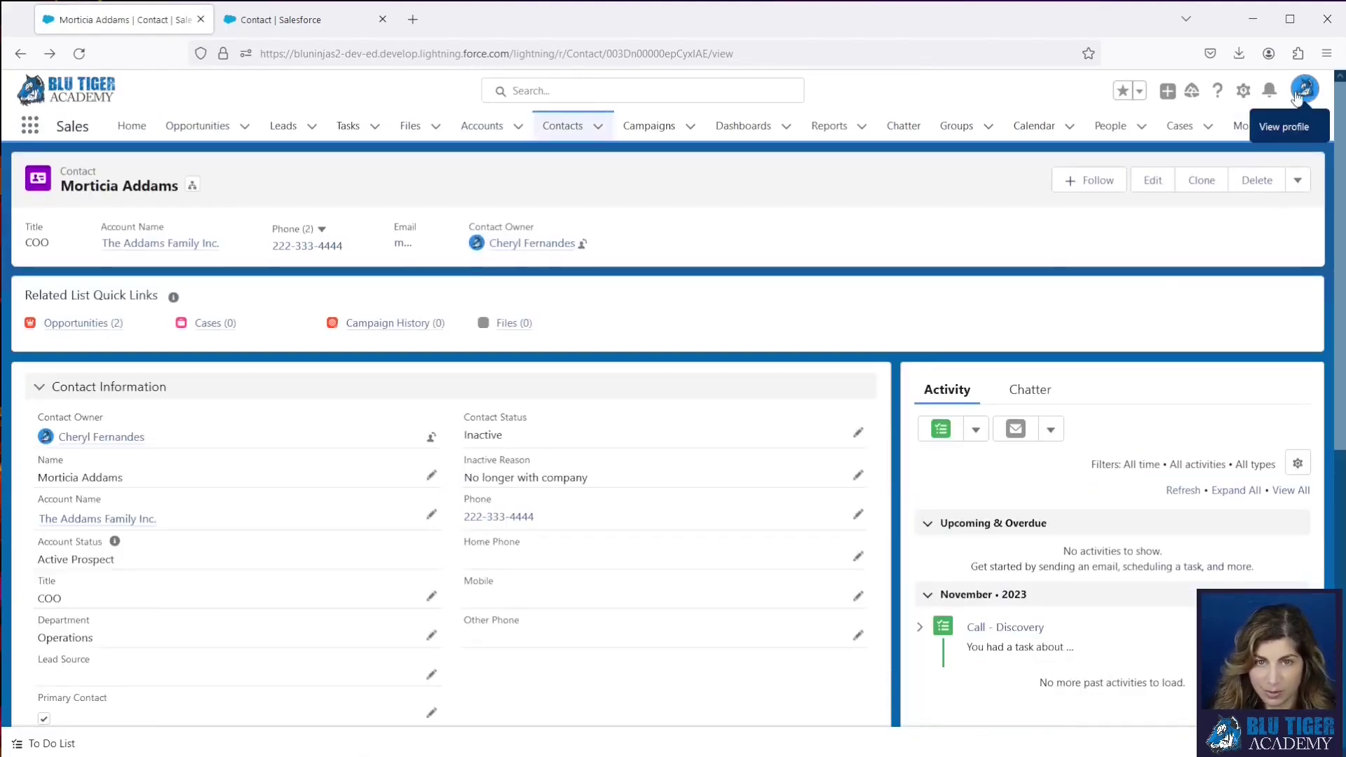
Step: Switch the display density back to Compact and refresh the page
left_click(1303, 93)
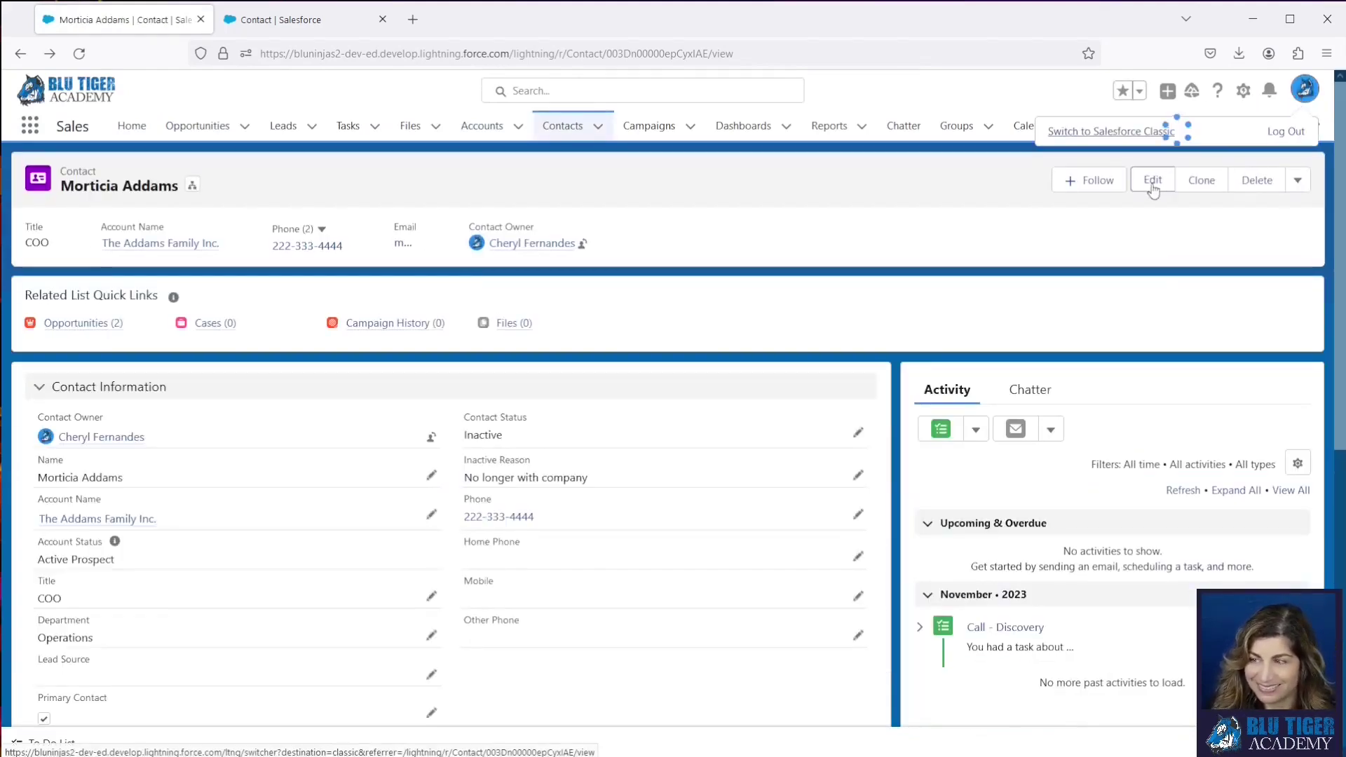
left_click(1085, 268)
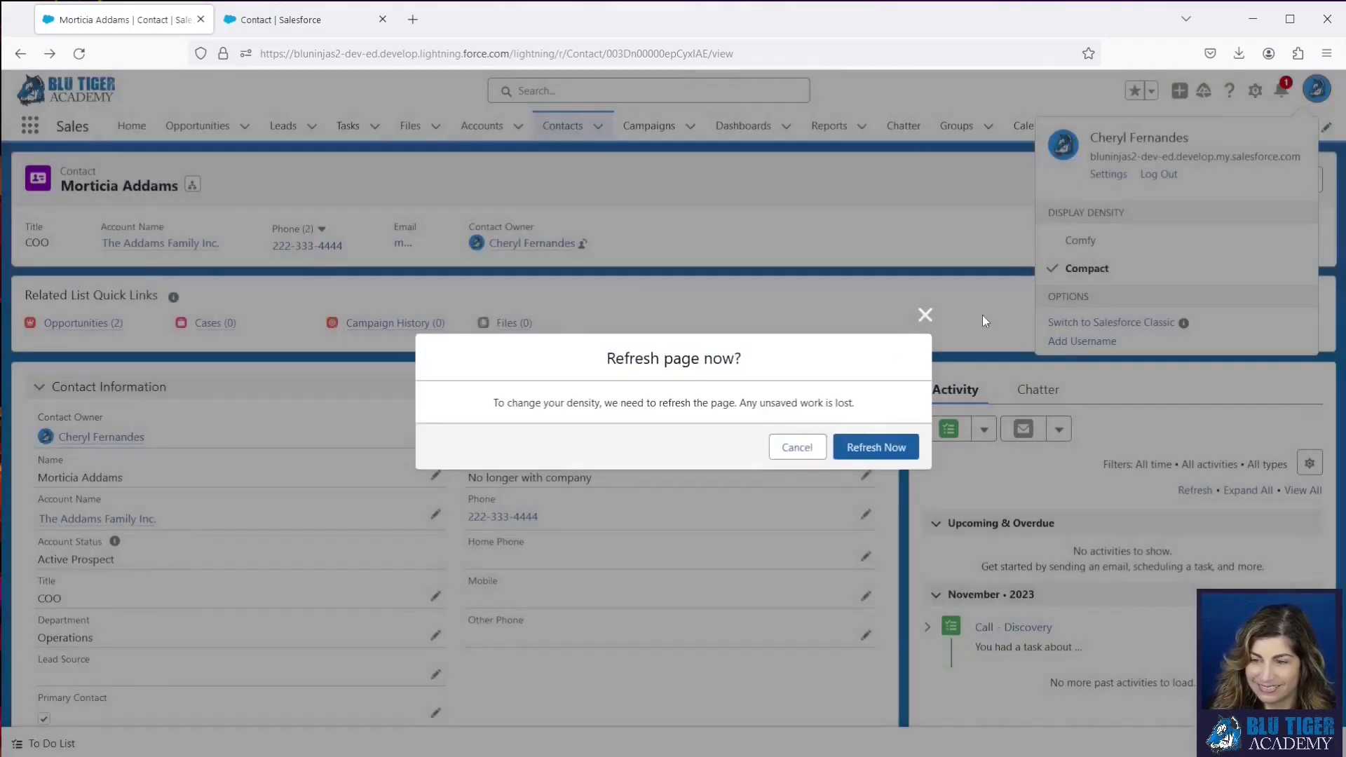
left_click(873, 448)
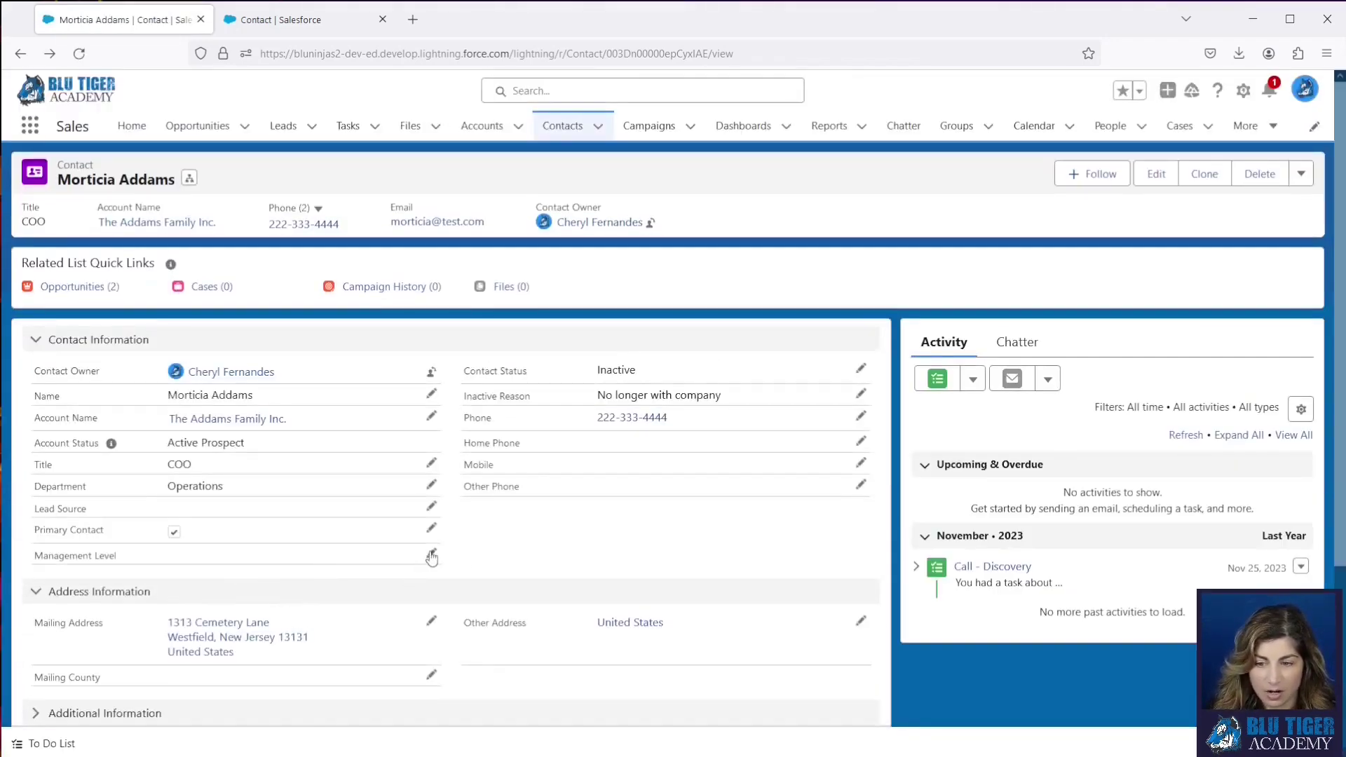
Step: Edit the Management Level field on Morticia Addams's record, pick C-Level, and save
left_click(431, 554)
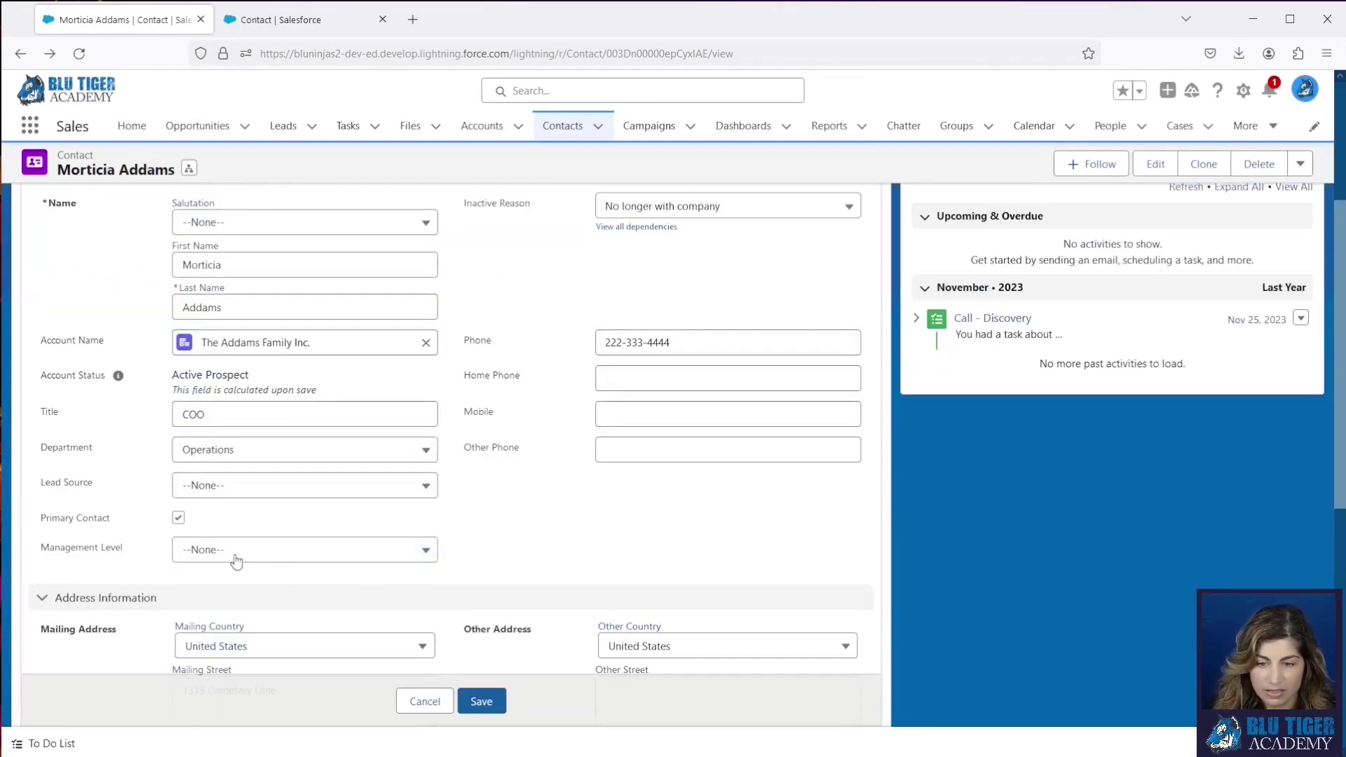
left_click(236, 556)
left_click(229, 386)
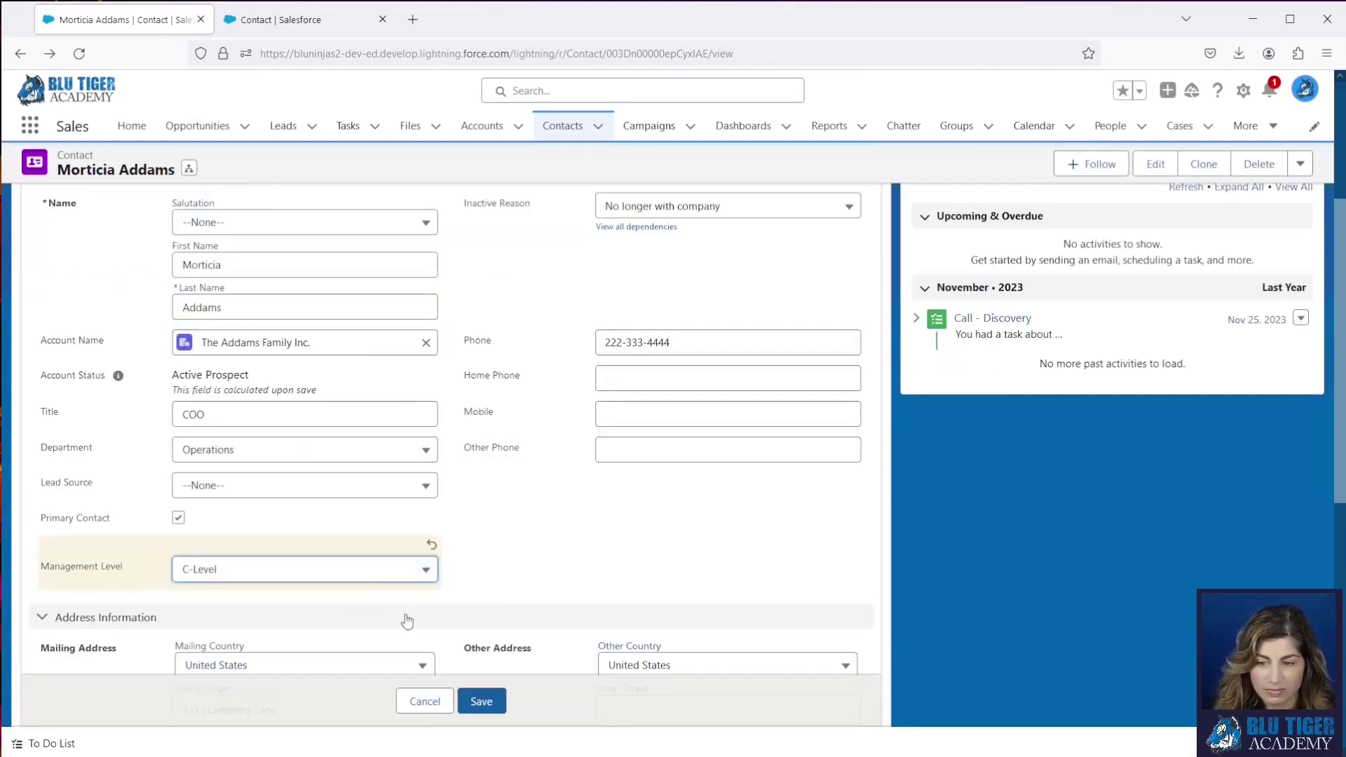
left_click(478, 700)
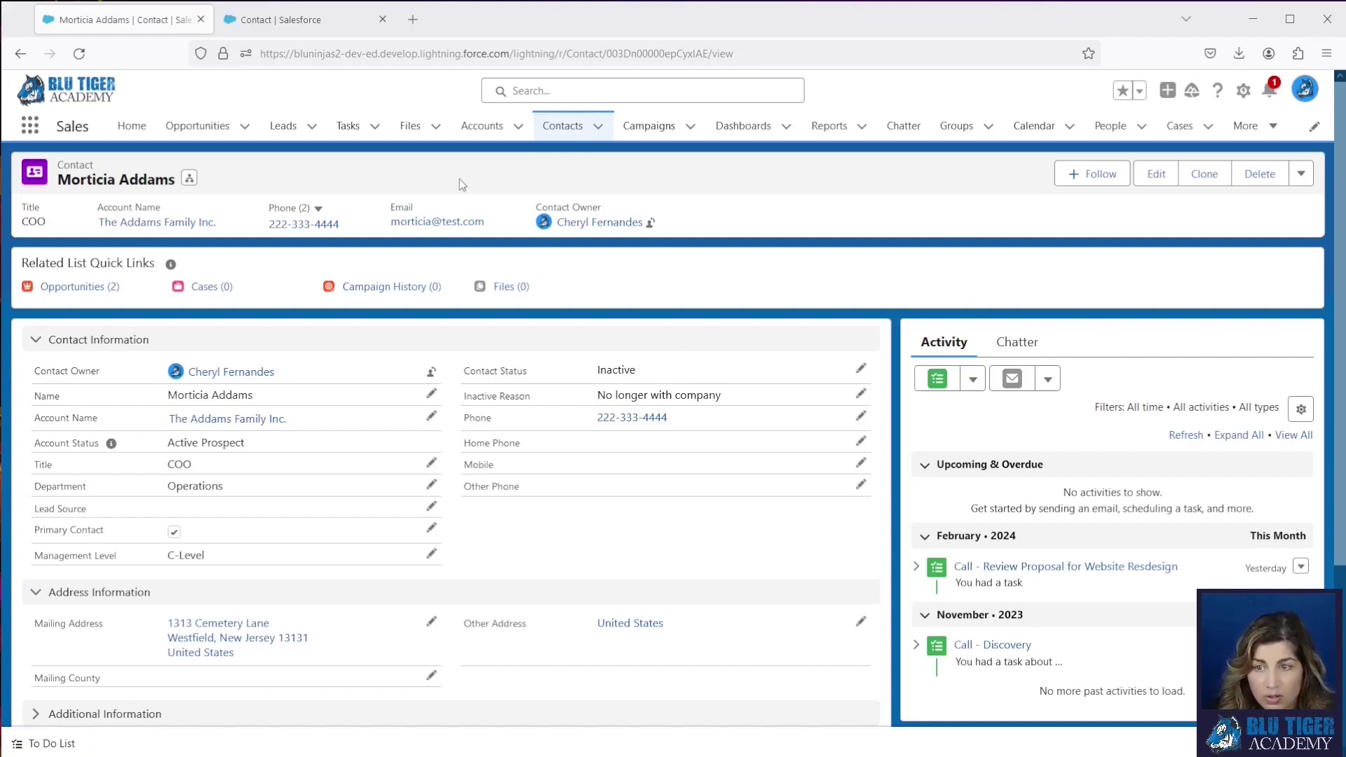
Step: Search all records for 'morticia' to surface the three Morticia Addams contacts
left_click(538, 93)
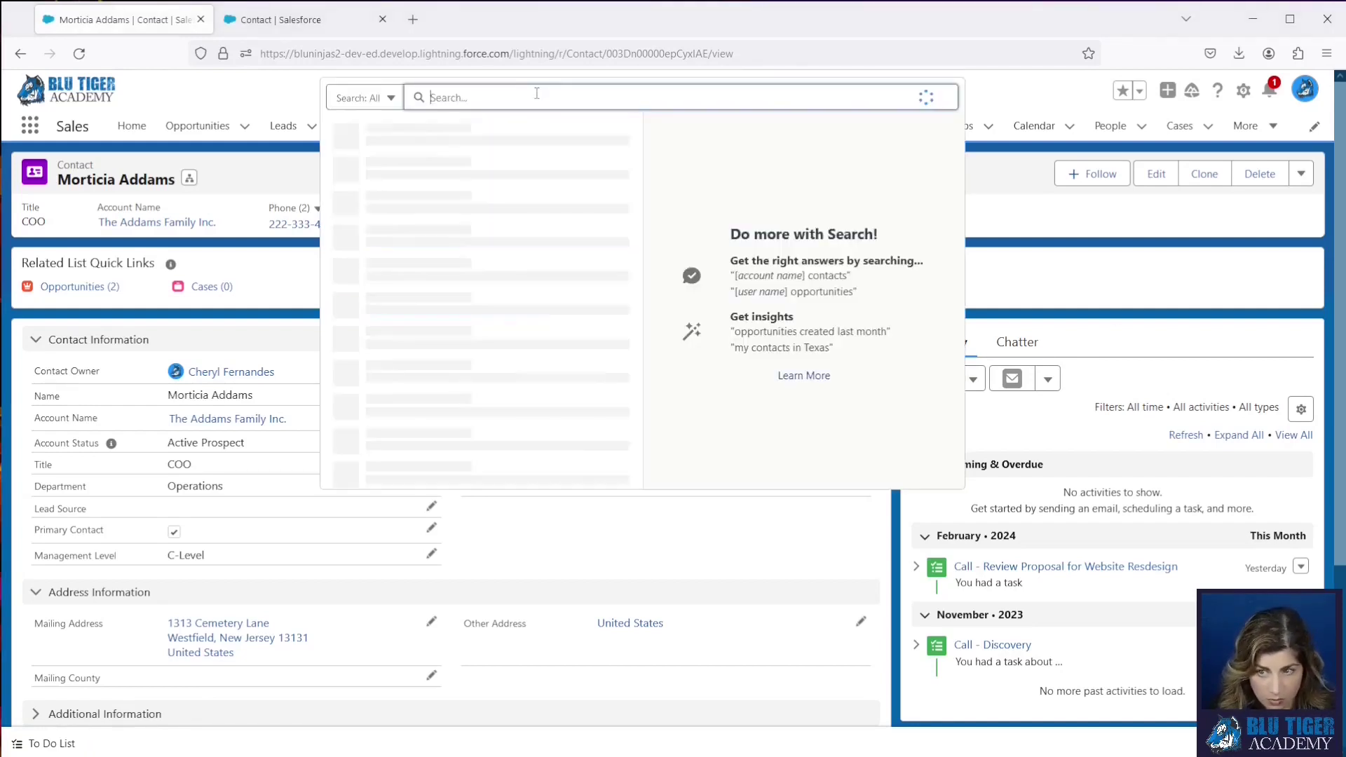
type("morticia")
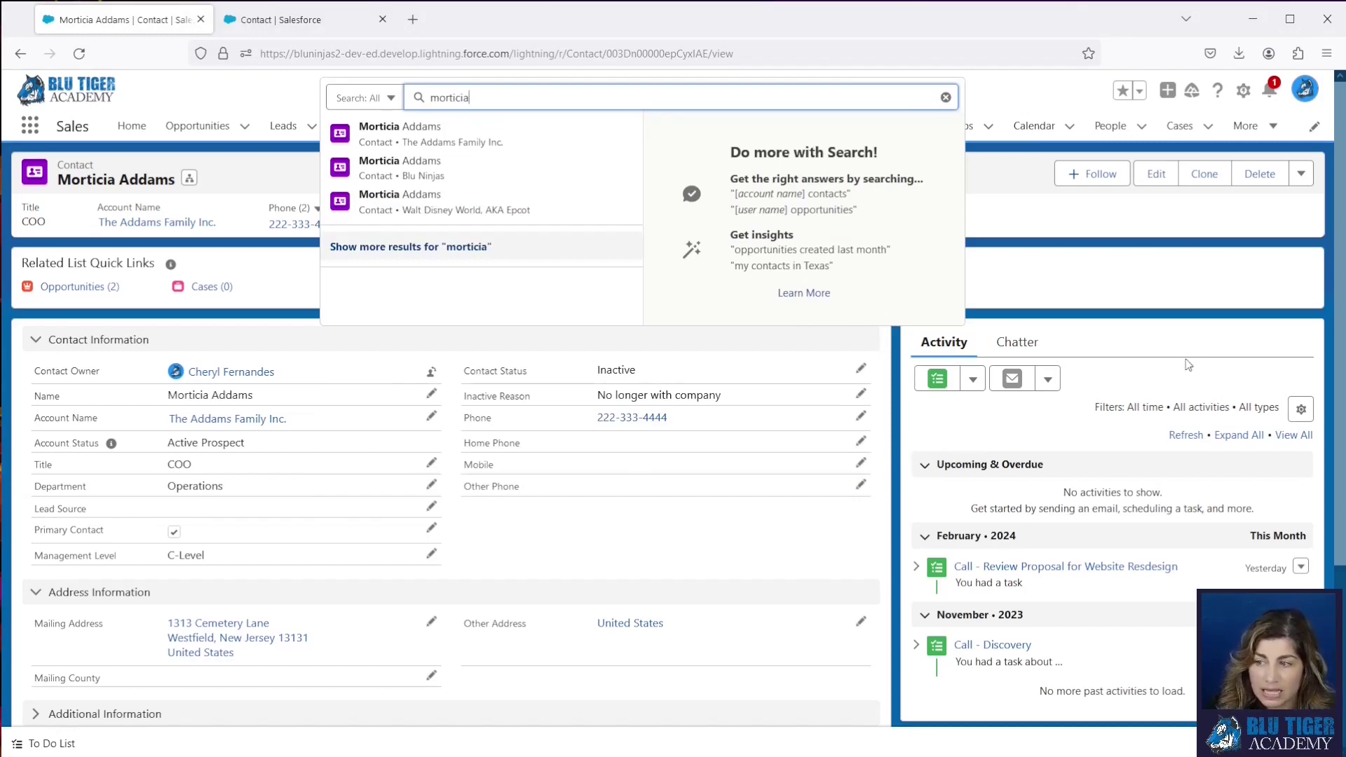
Step: Place Potential Duplicates above the Activity panel on Contact Record Page and save
left_click(254, 39)
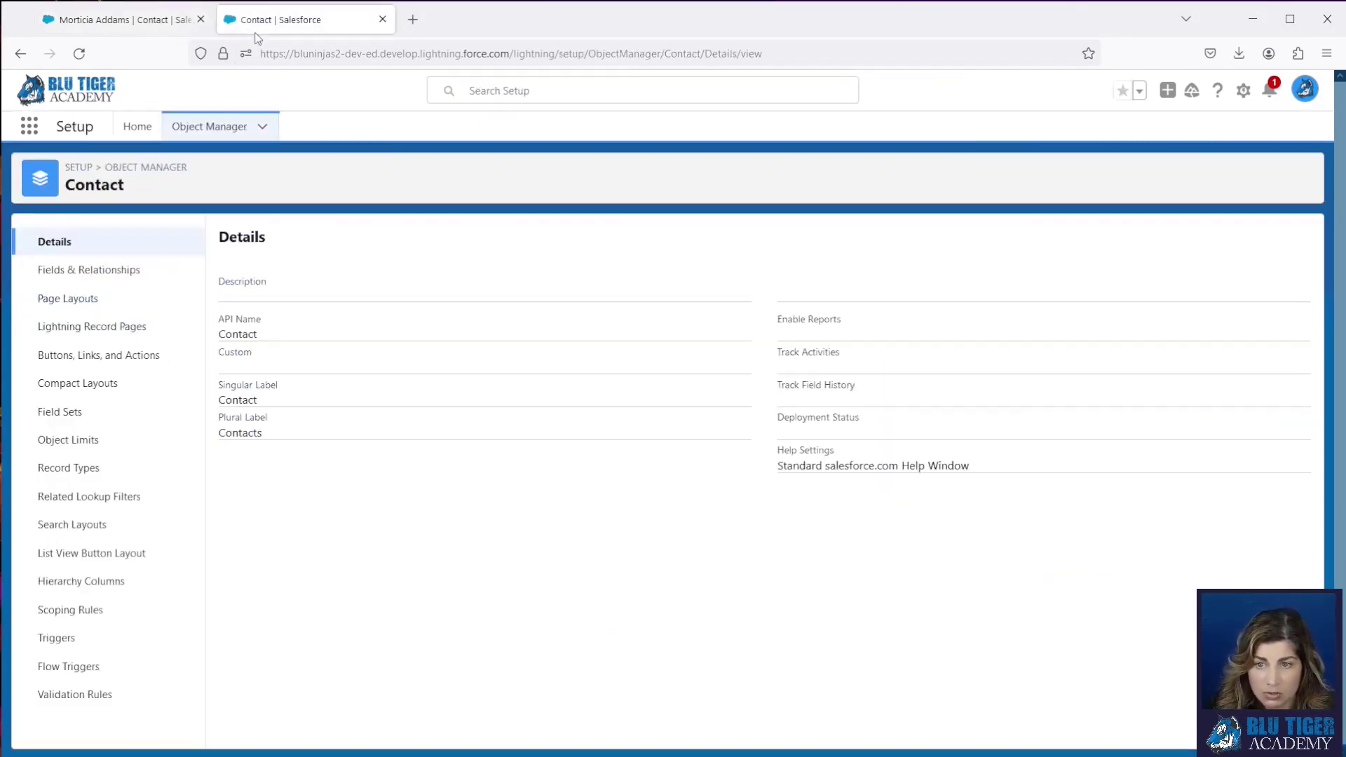
left_click(124, 332)
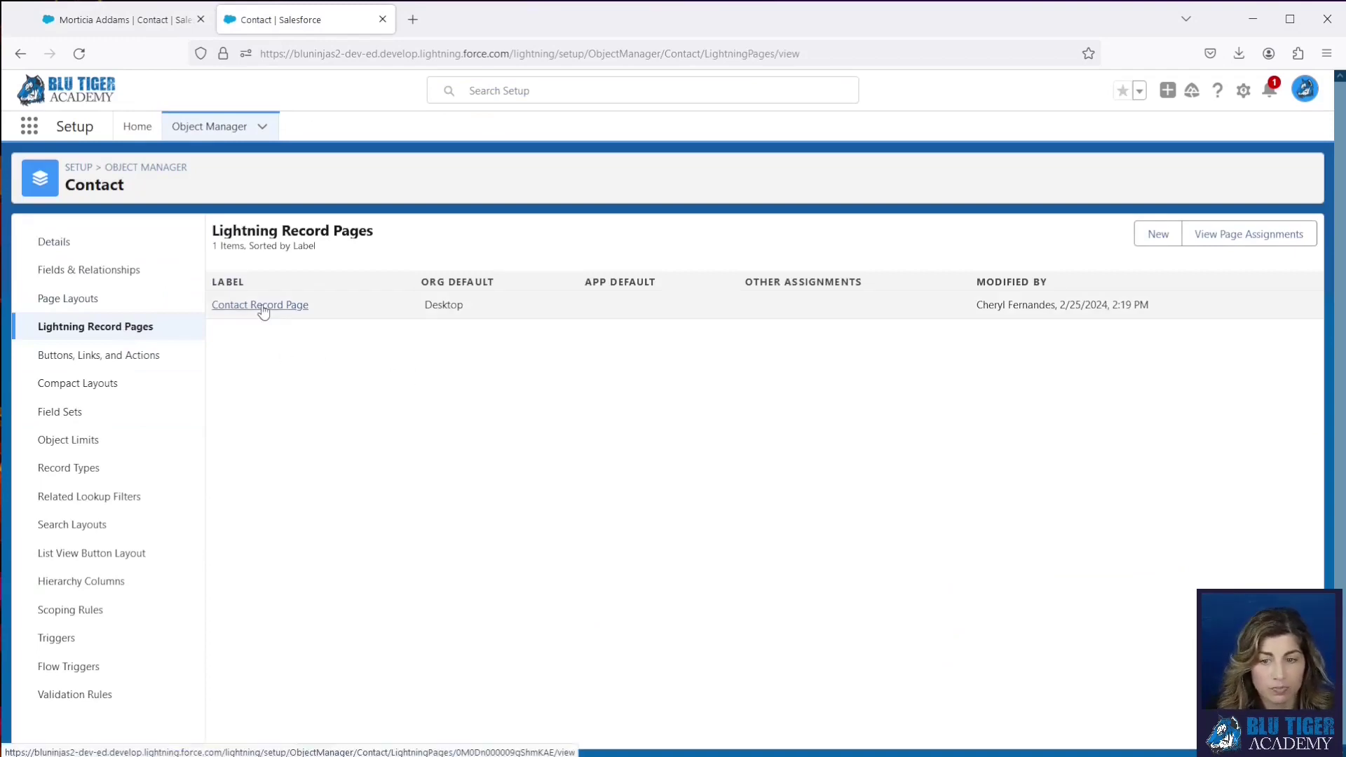
left_click(259, 305)
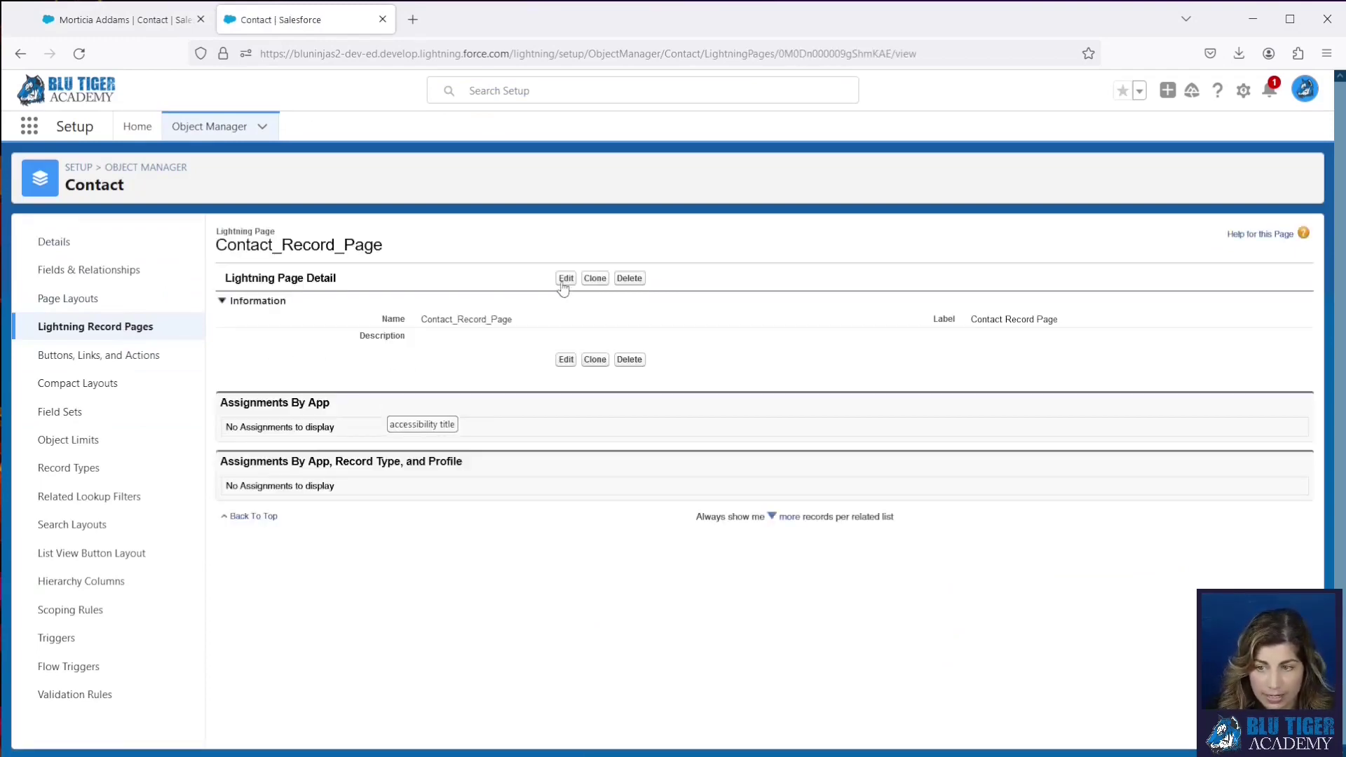
left_click(564, 280)
scroll(113, 487, "down", 3)
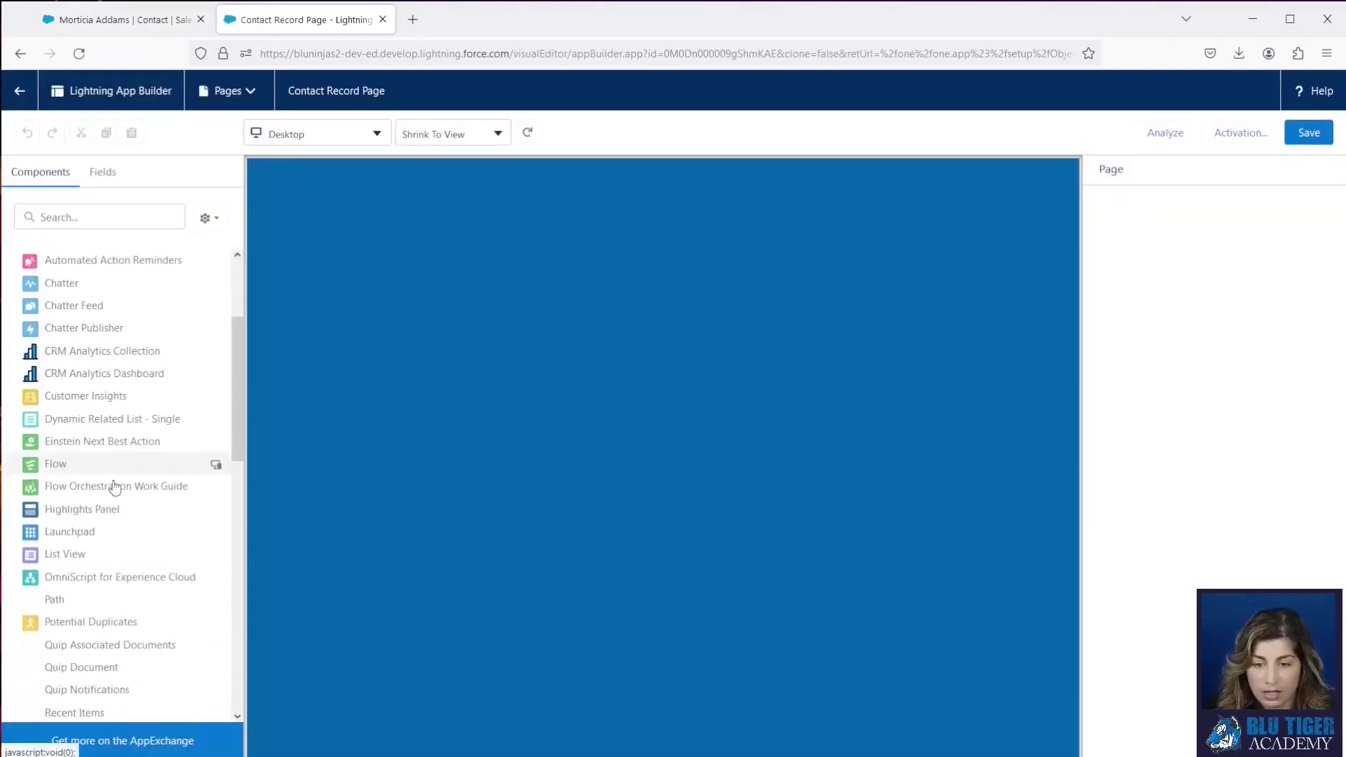
scroll(106, 527, "down", 2)
left_click_drag(105, 546, 937, 329)
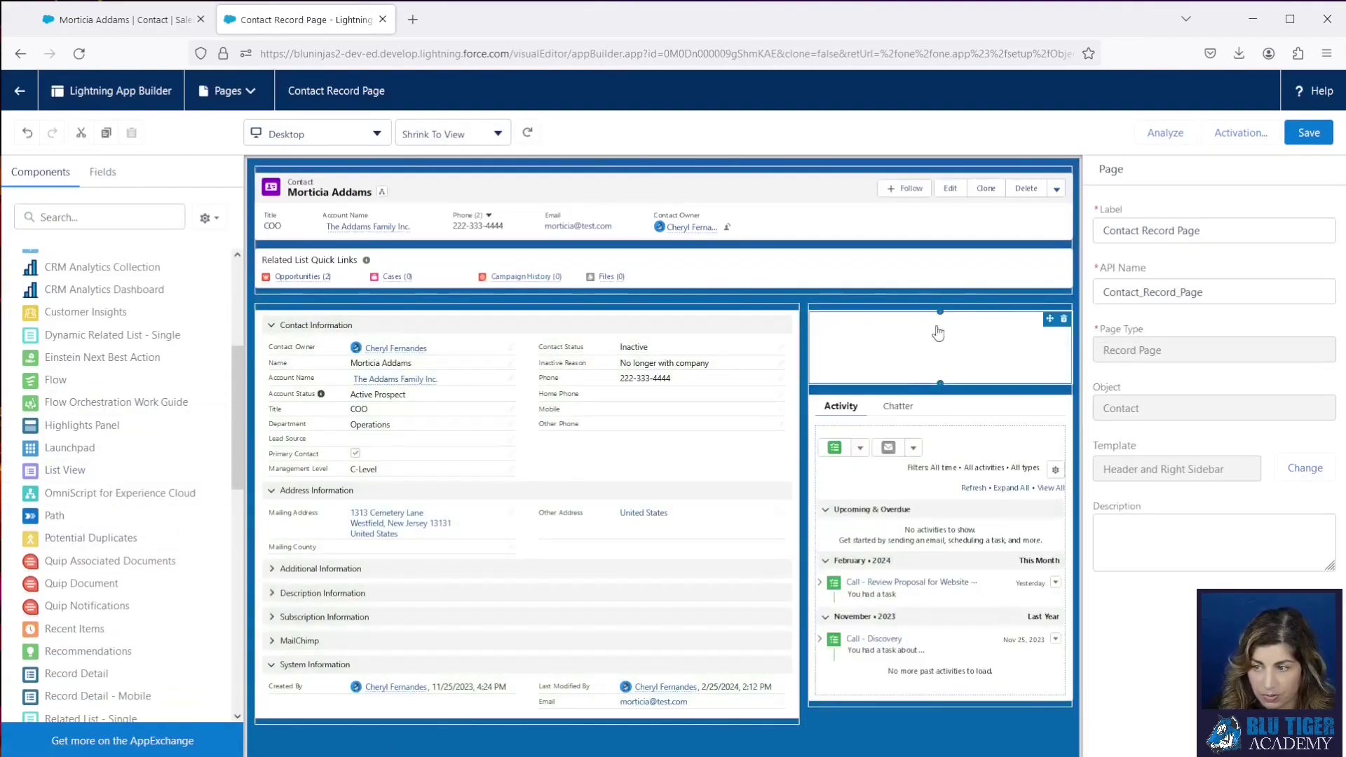
left_click(1305, 136)
Step: Reload the Morticia Addams contact page and view duplicates from the new Potential Duplicates card
left_click(116, 21)
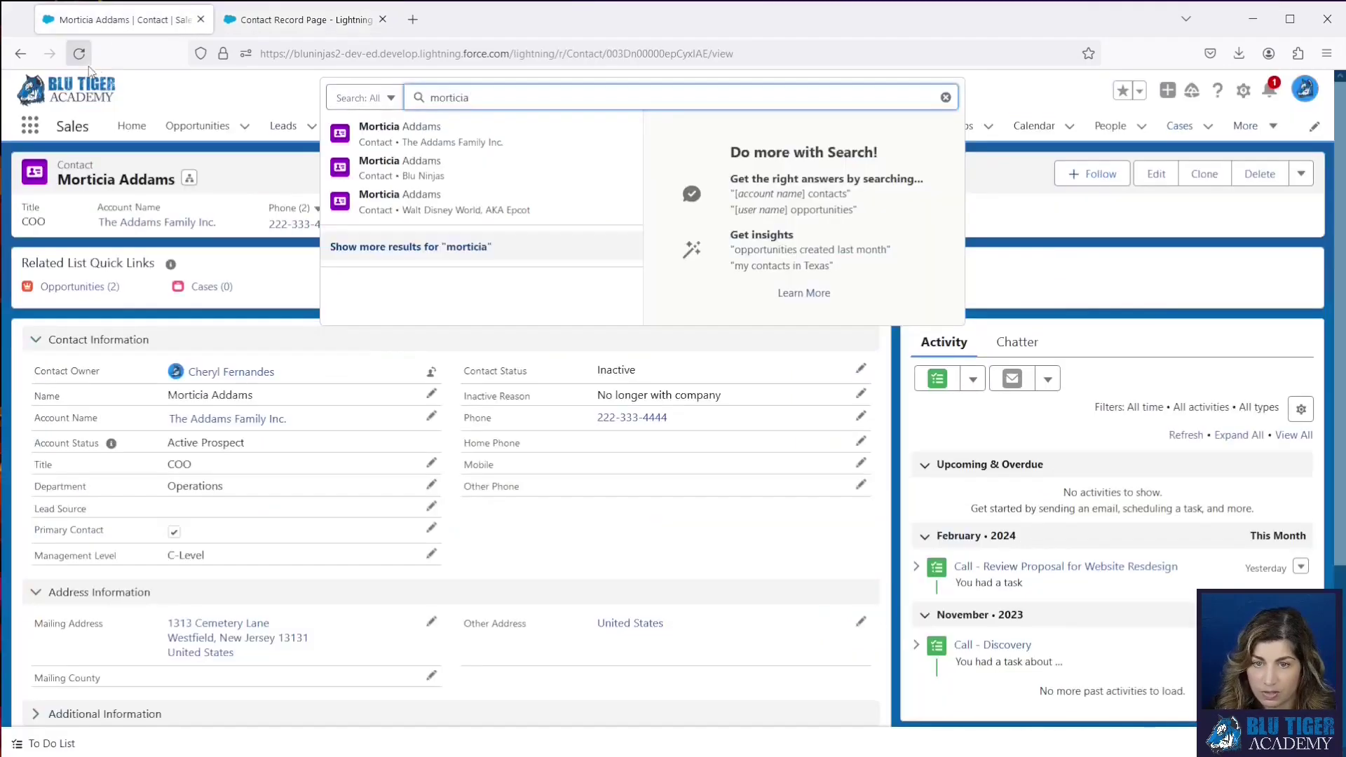
left_click(81, 54)
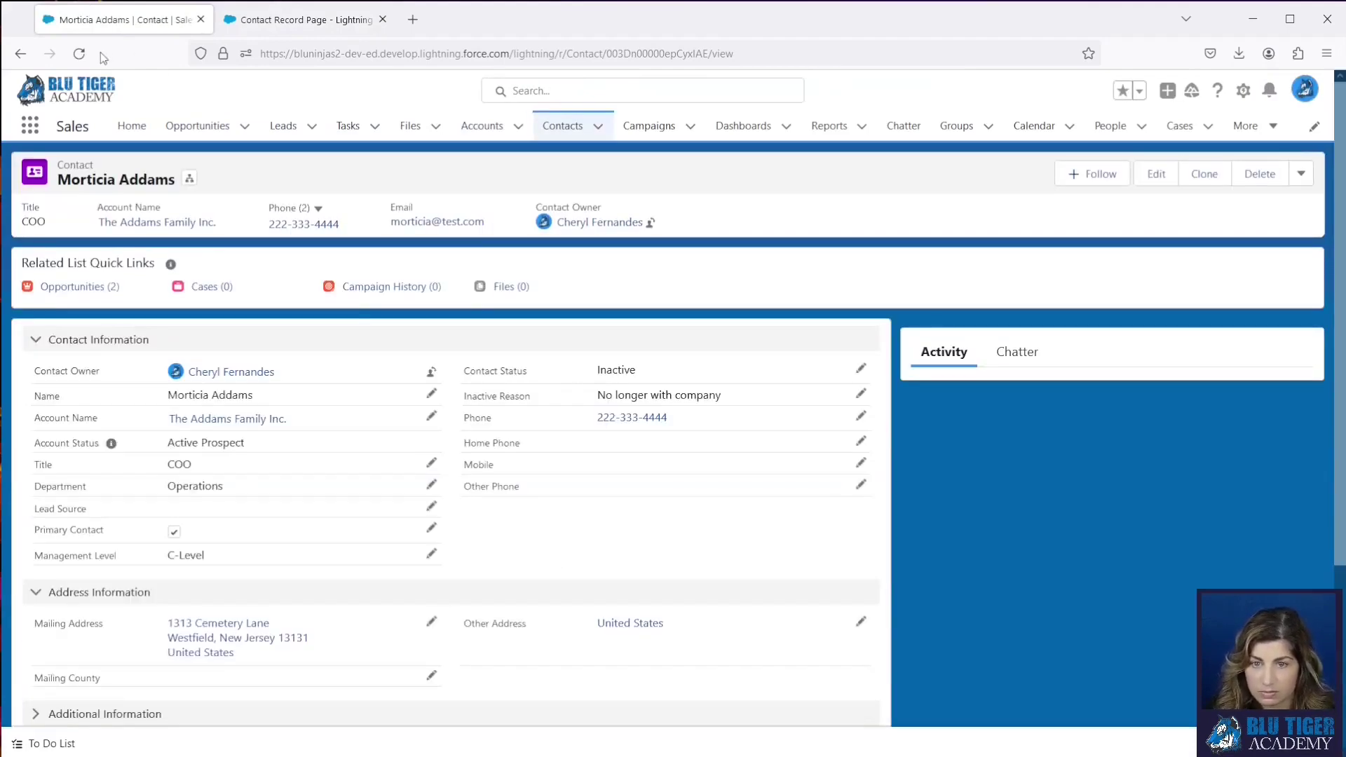
left_click(80, 53)
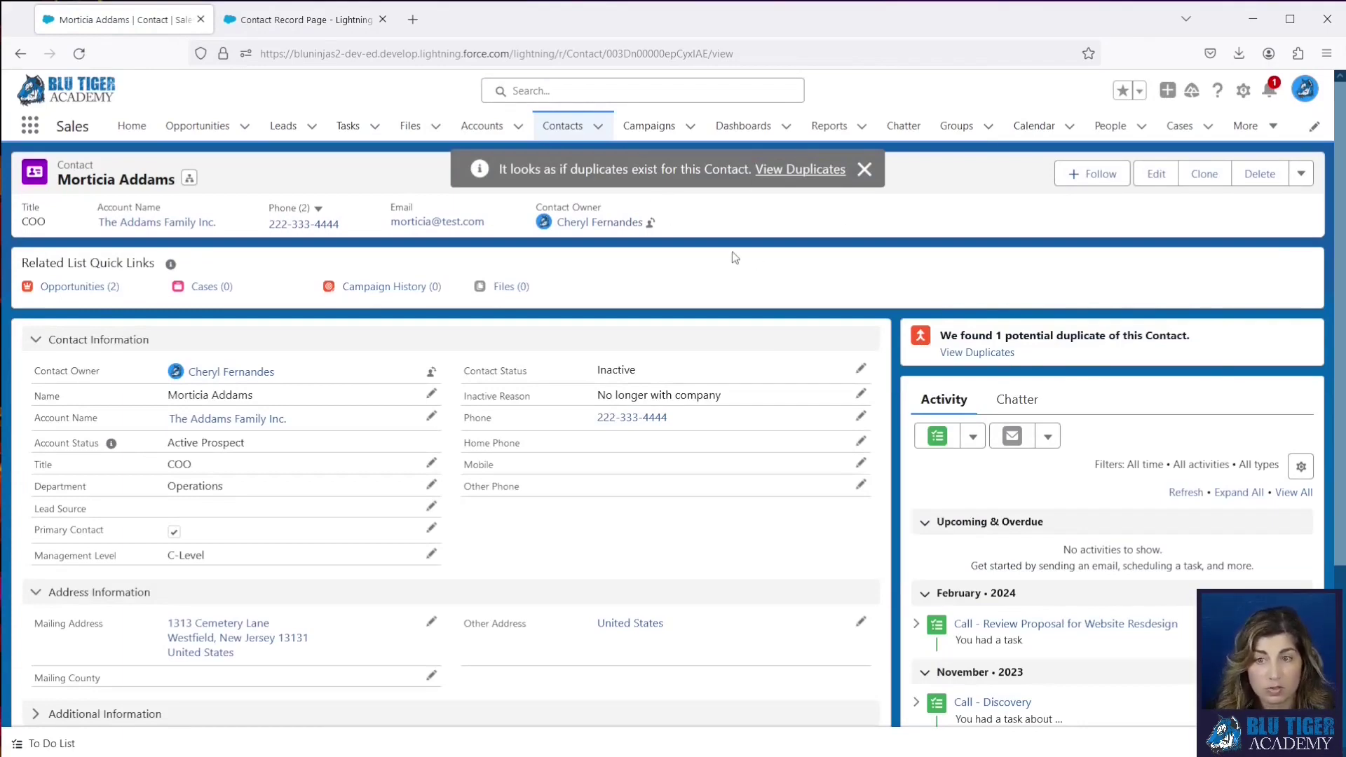
left_click(801, 170)
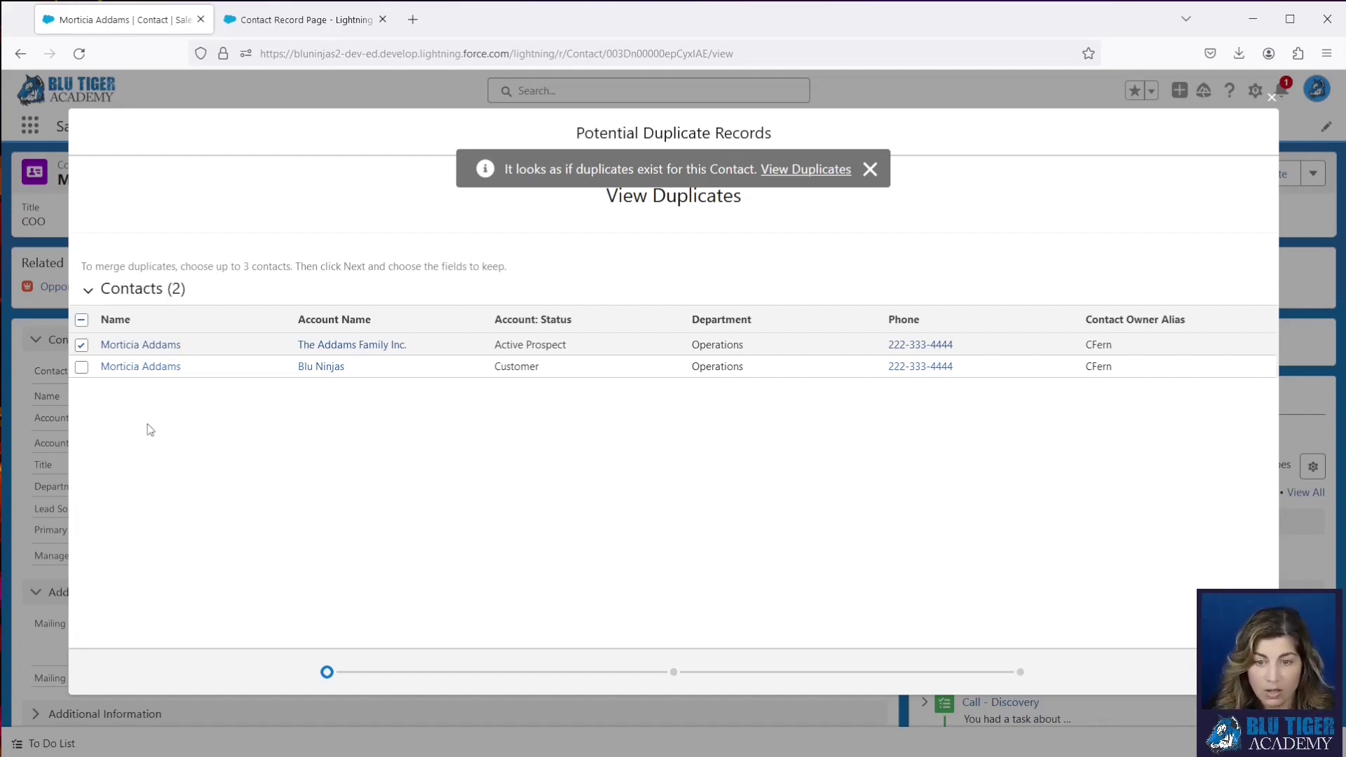
Step: Select the Blu Ninjas Morticia Addams, keep the principal record's values, and merge both contacts
left_click(80, 367)
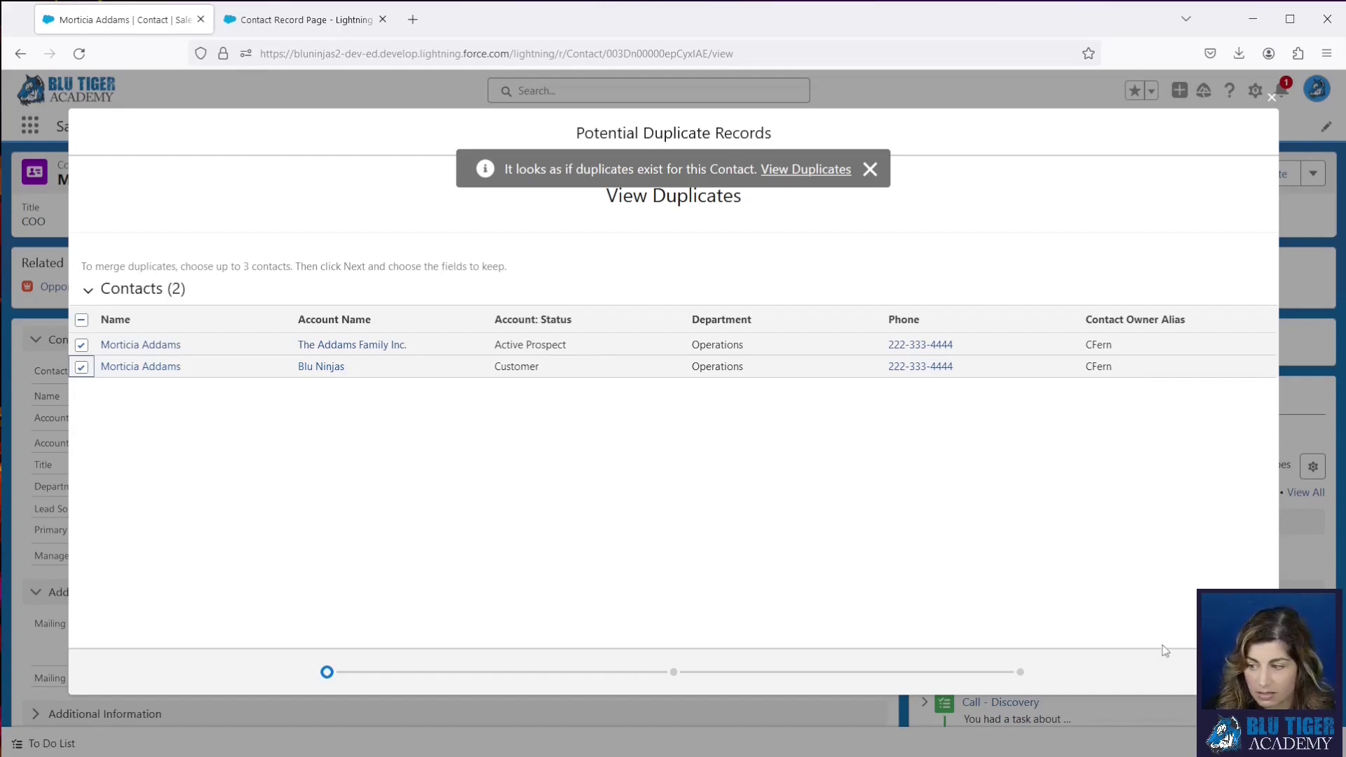
left_click(1183, 664)
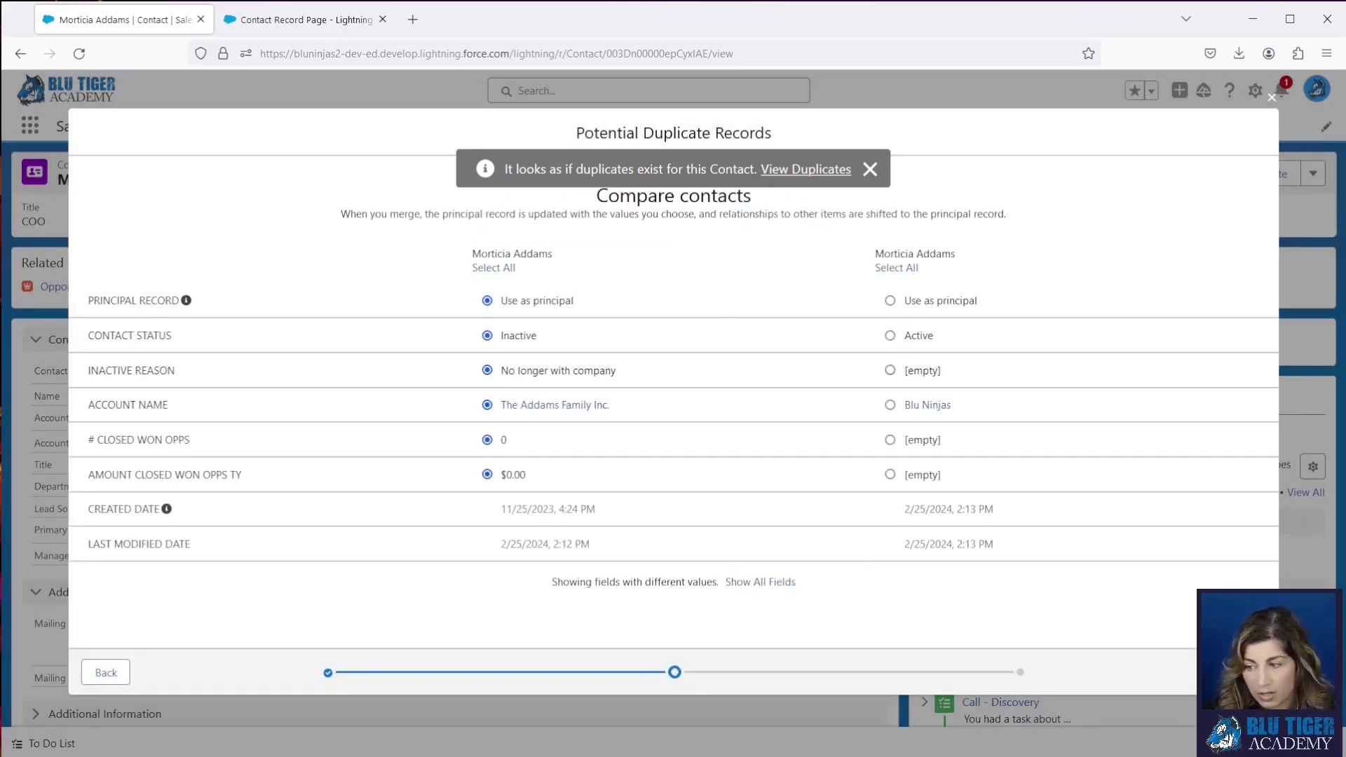
left_click(1183, 664)
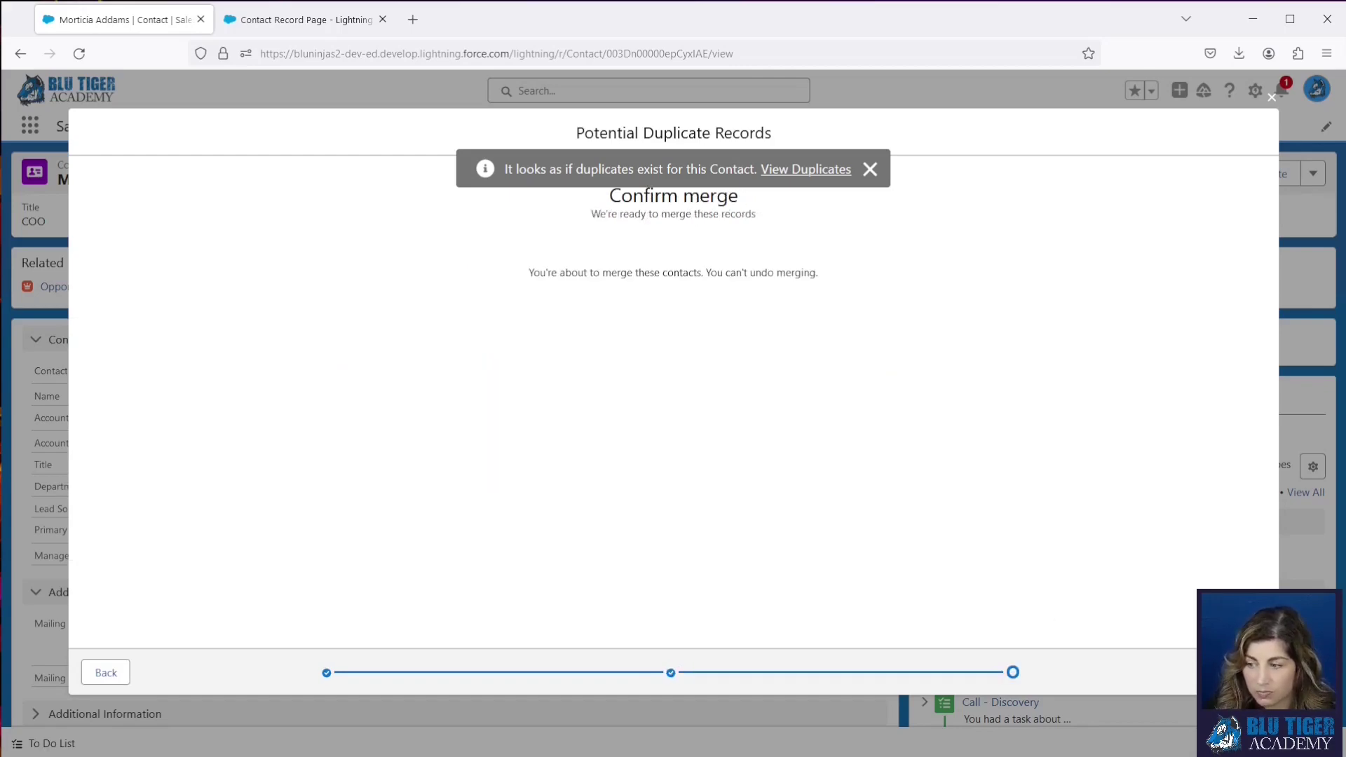
left_click(1184, 672)
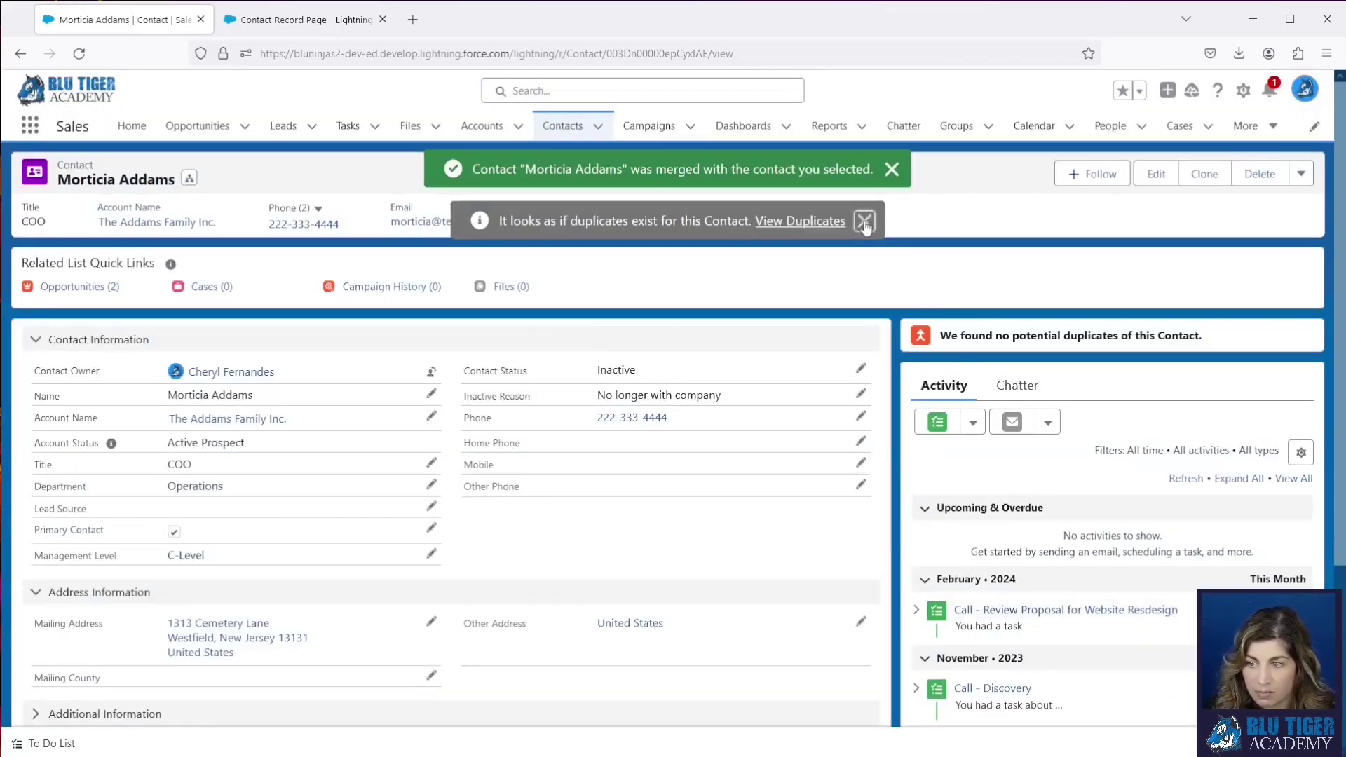
Step: Close the duplicate warning and merge success toasts, then highlight the 'no potential duplicates' message
left_click(864, 222)
left_click(892, 170)
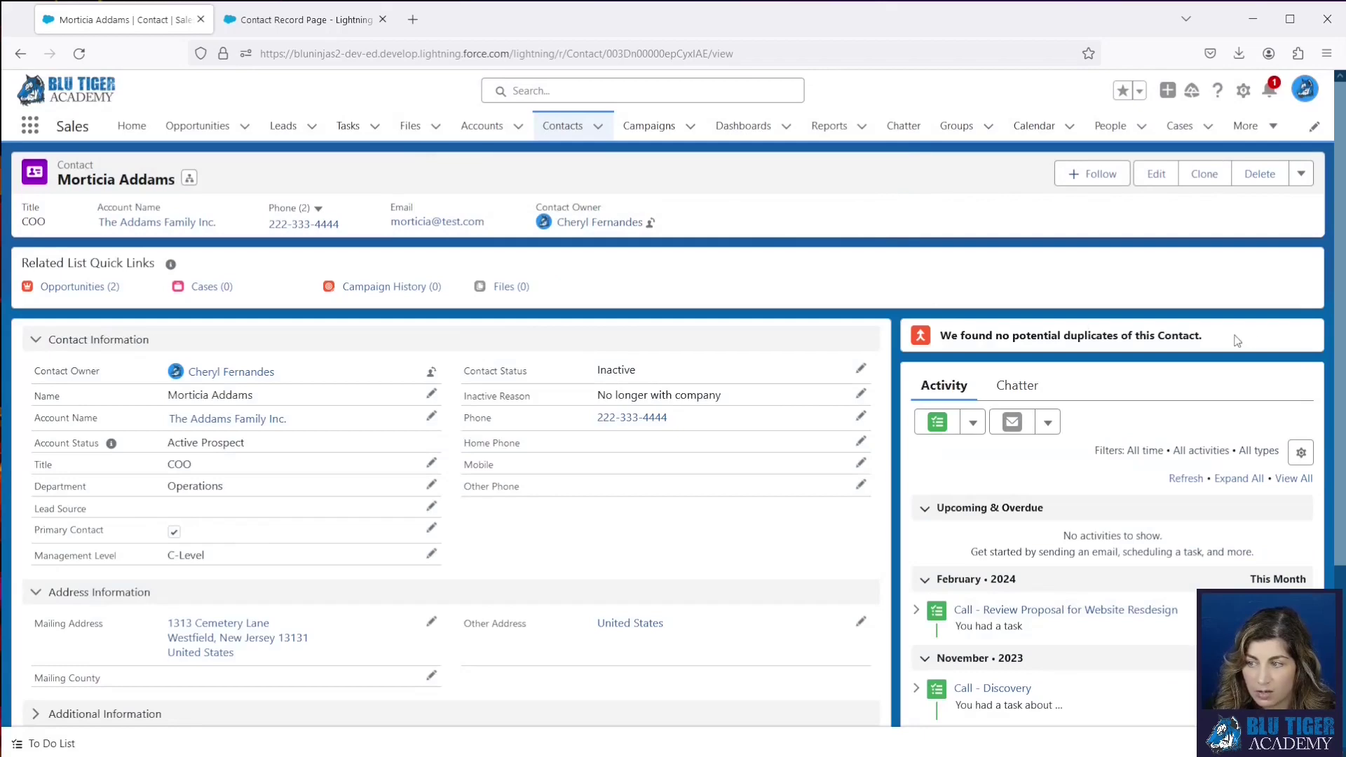
left_click_drag(1237, 340, 944, 339)
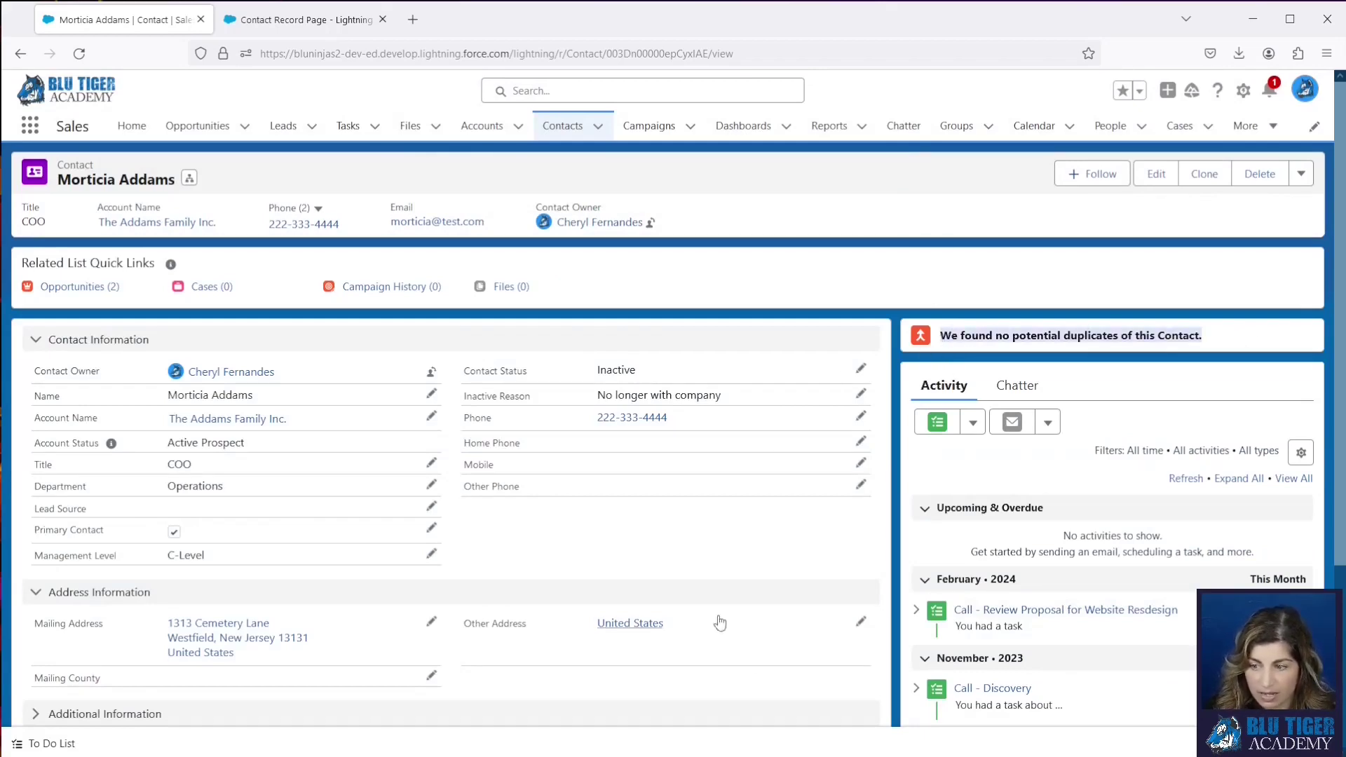
left_click(702, 568)
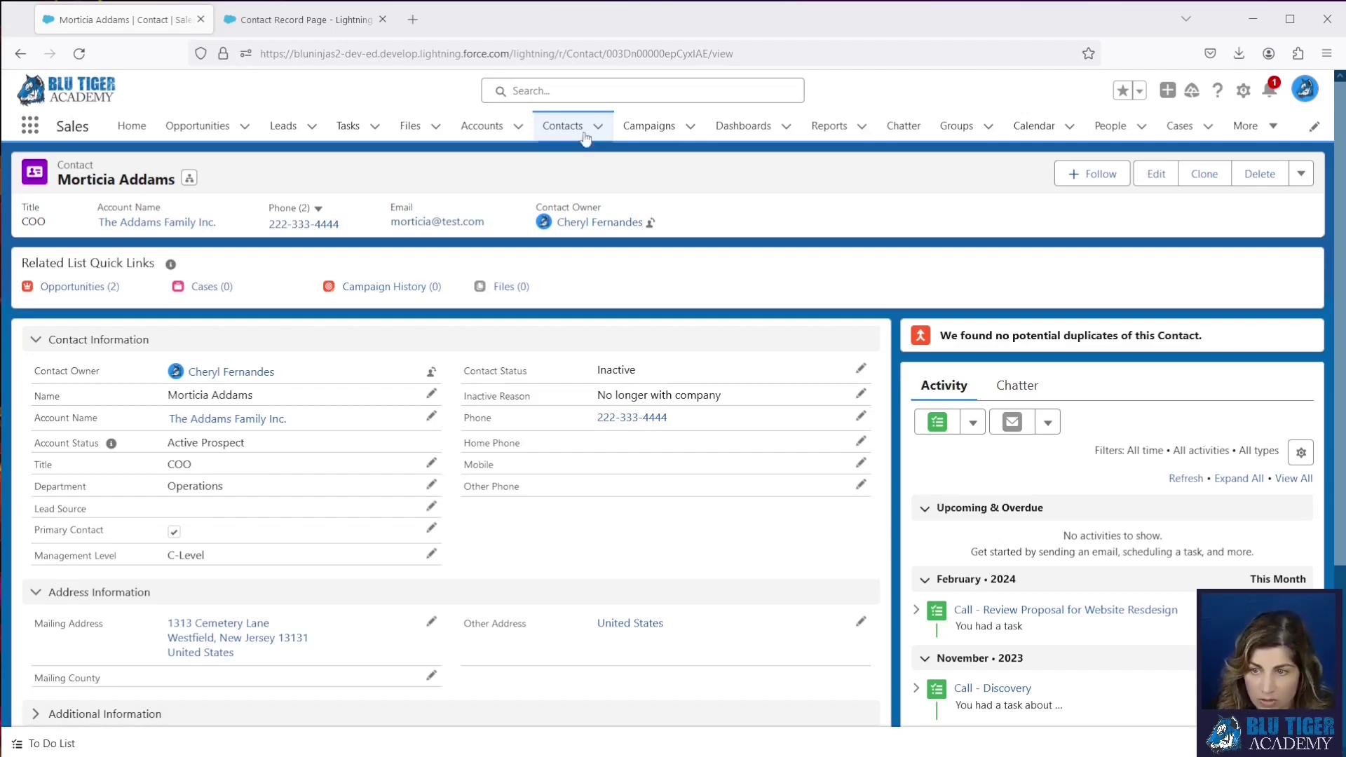
Step: Search records for 'morticia addams' and highlight the second contact's account name
left_click(564, 87)
type("mo")
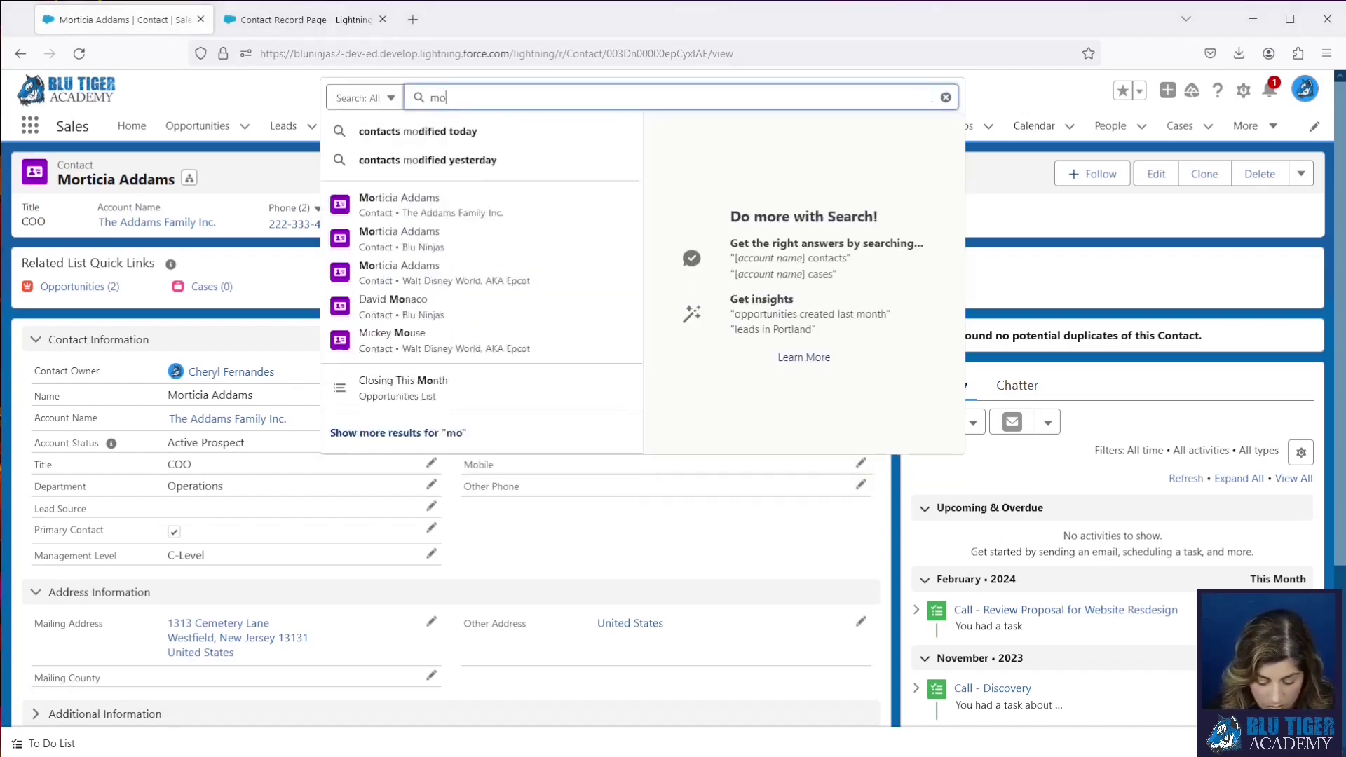
type("rticia ")
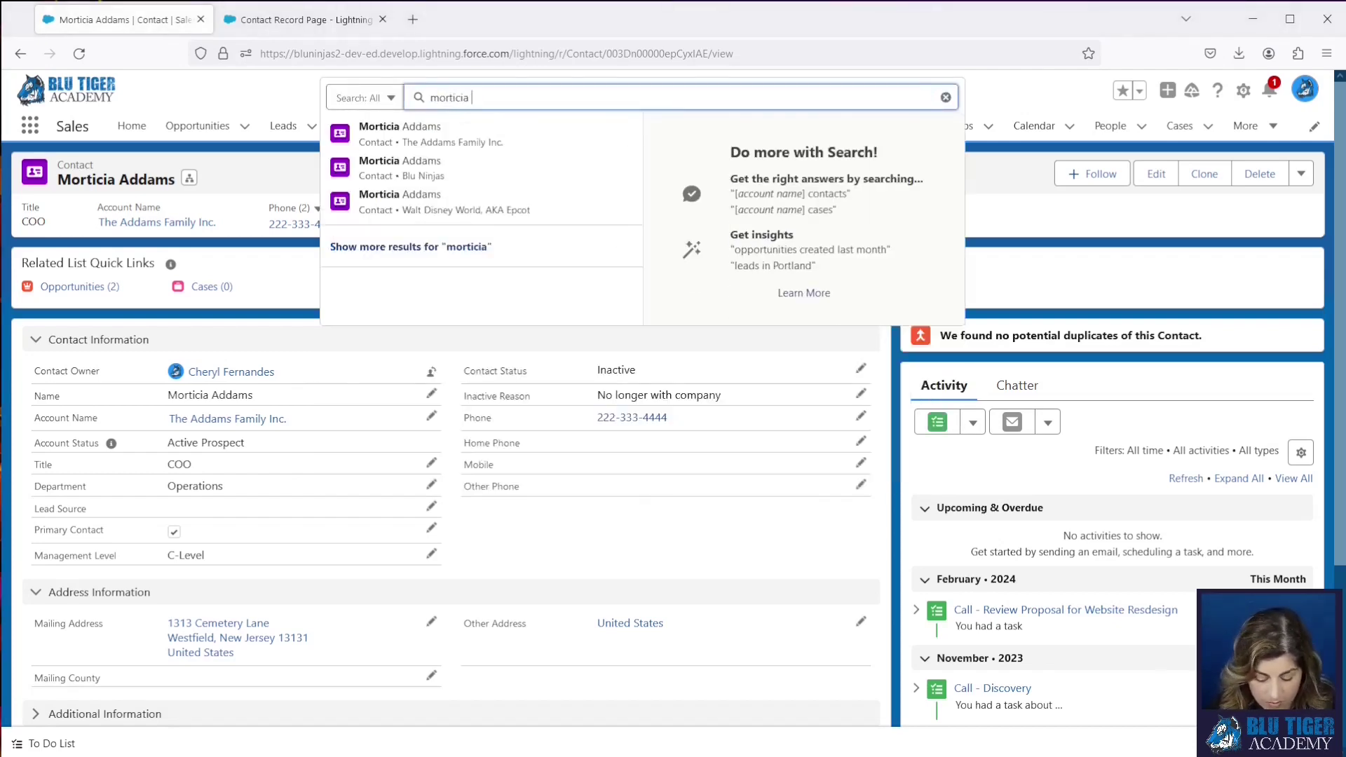
type("addams")
key("Return")
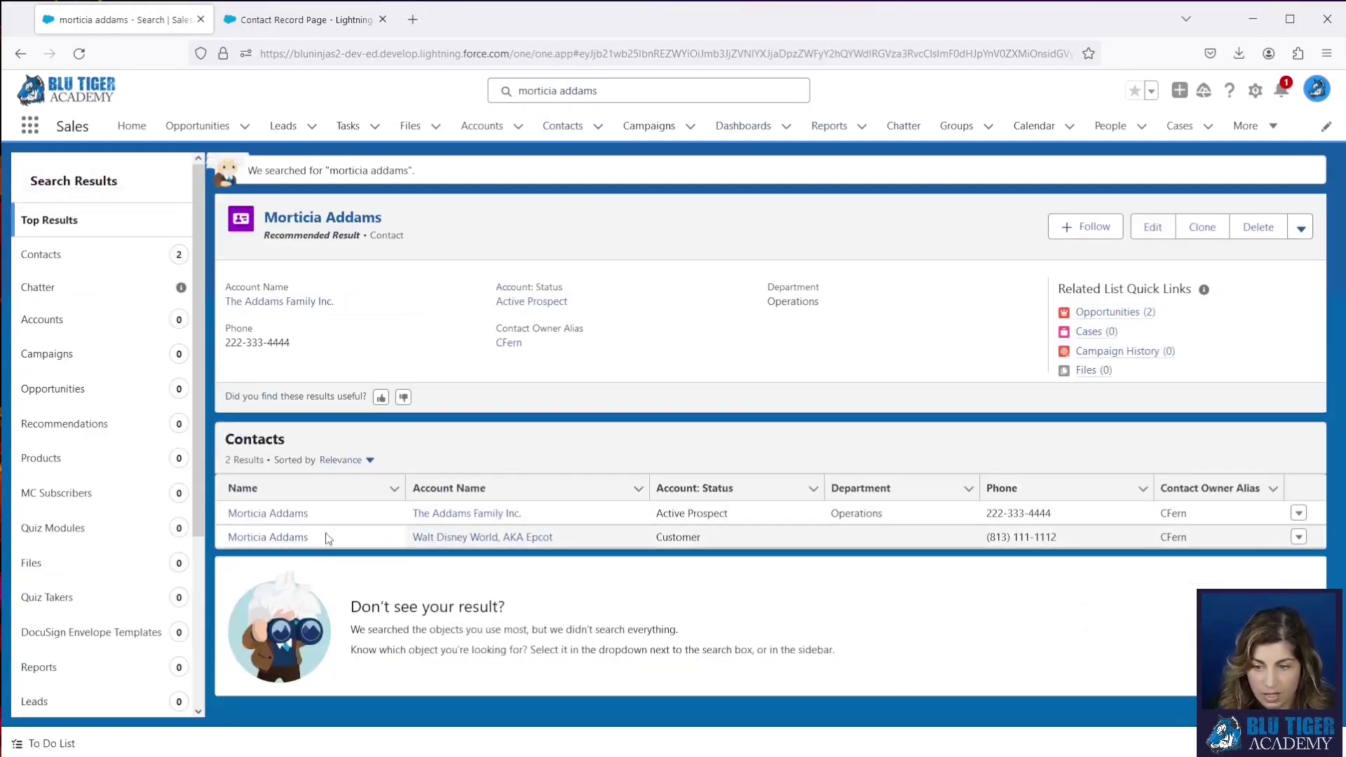
left_click_drag(555, 540, 330, 545)
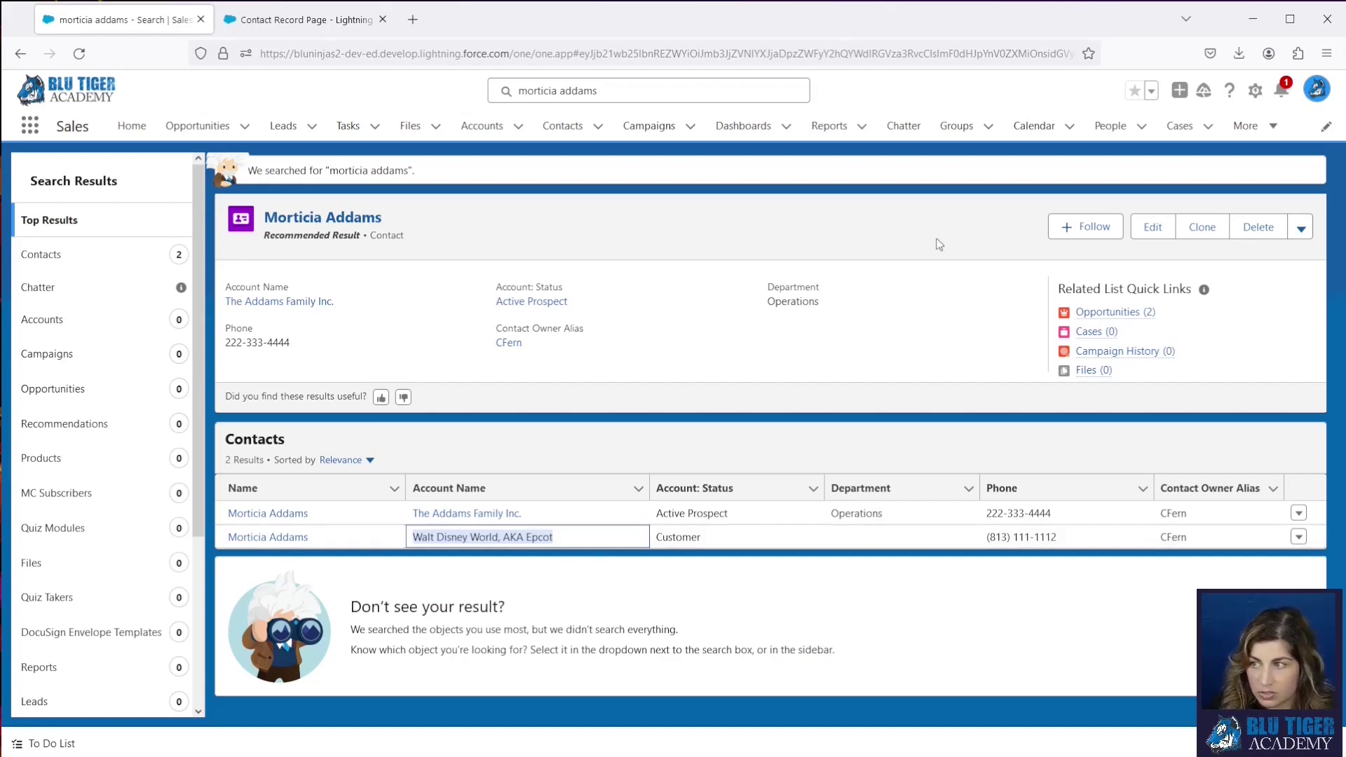
Step: Switch to Salesforce Classic, open the recent Morticia Addams contact, and search for 'morticia'
left_click(1321, 92)
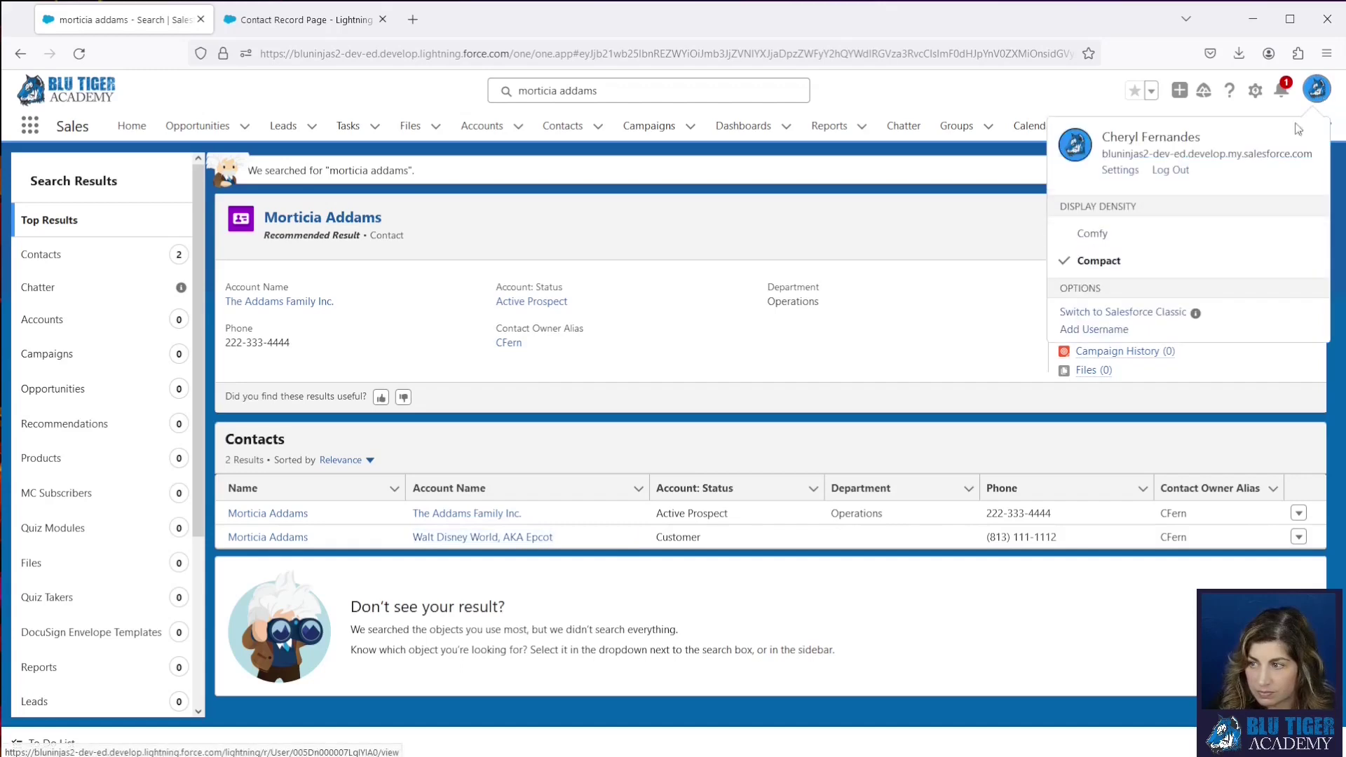
left_click(1152, 315)
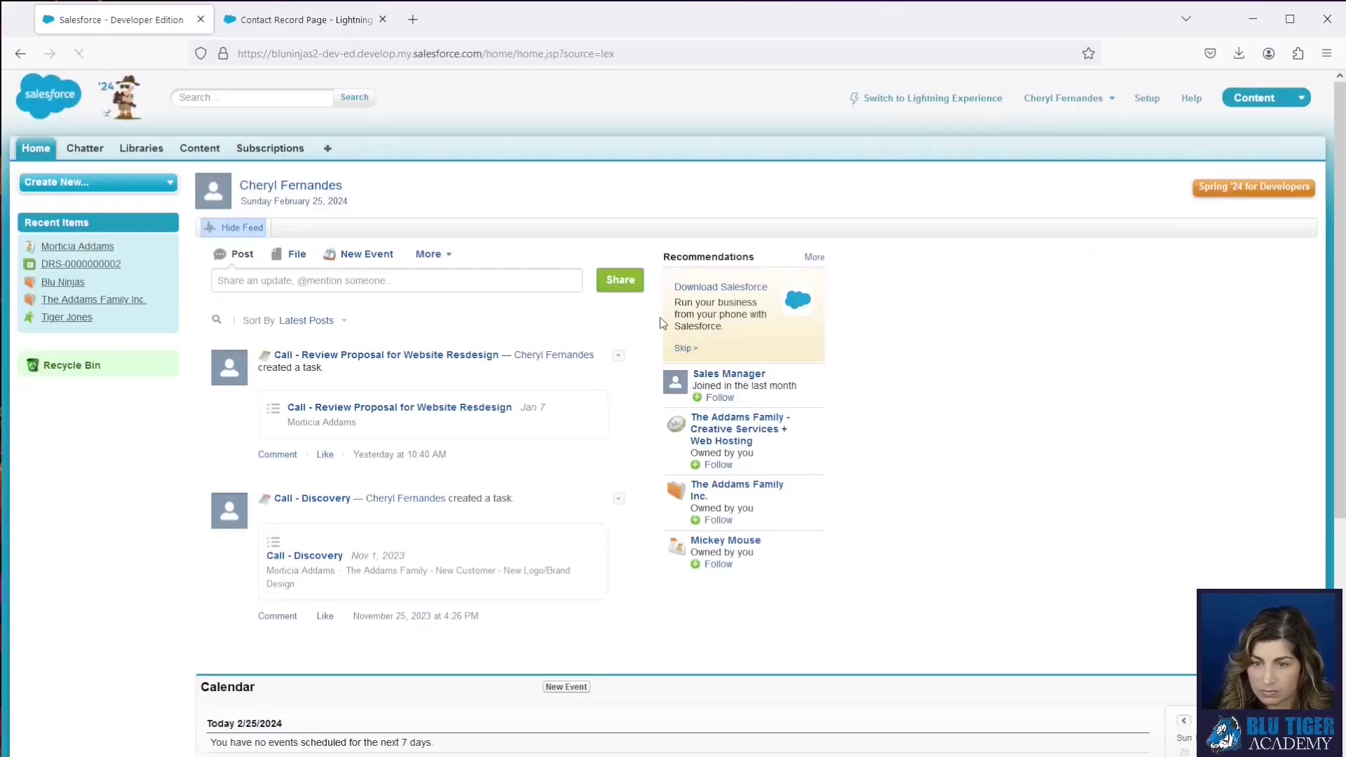
left_click(78, 248)
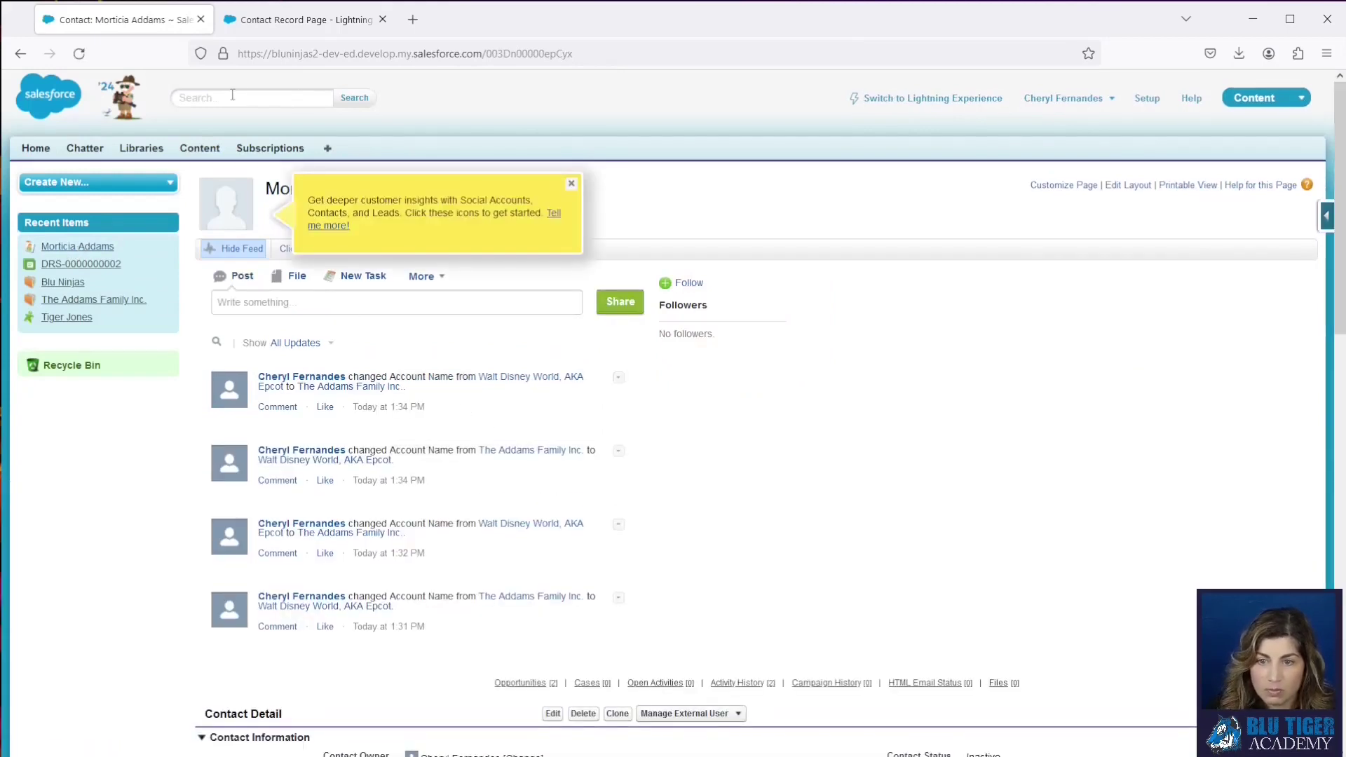
left_click(293, 96)
type("morticia")
key("Return")
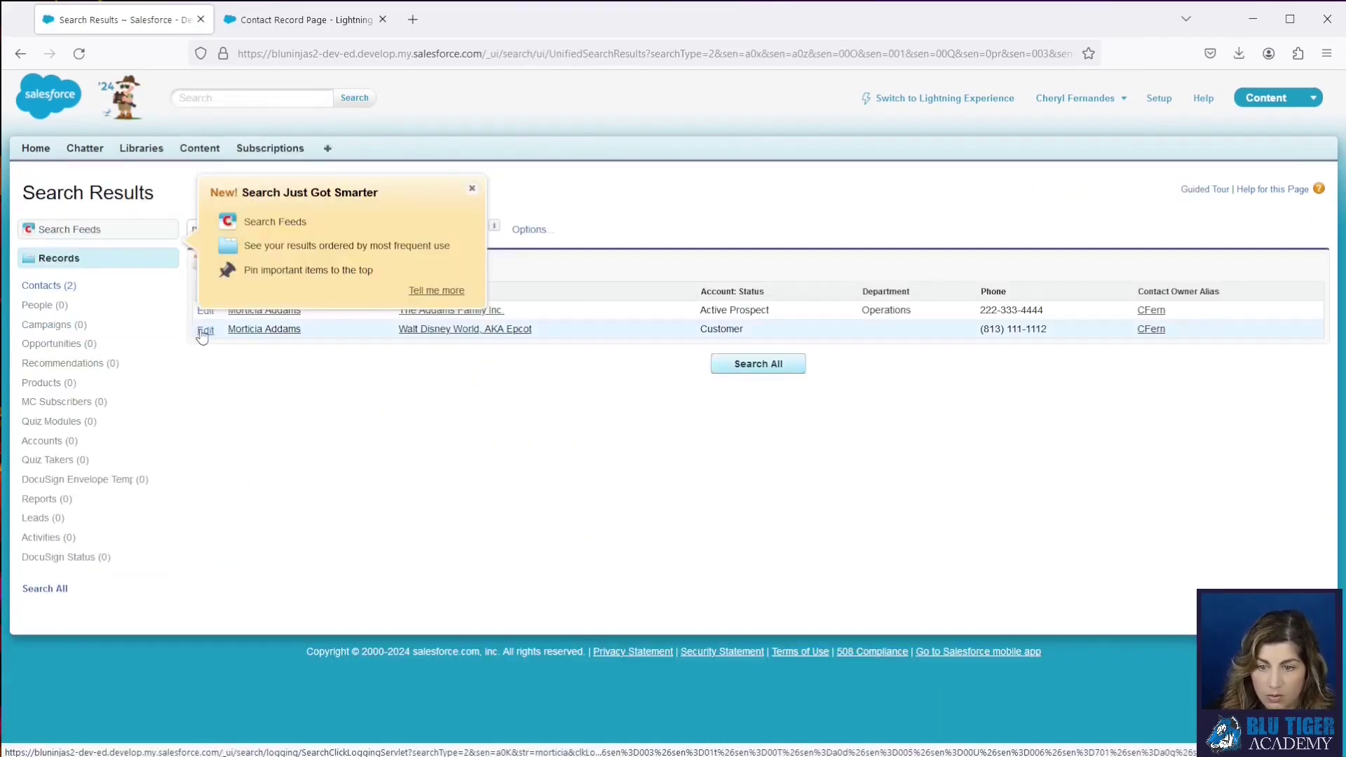
Step: Change the Epcot Morticia Addams contact's account to The Addams Family Inc. and save
left_click(205, 329)
left_click(461, 402)
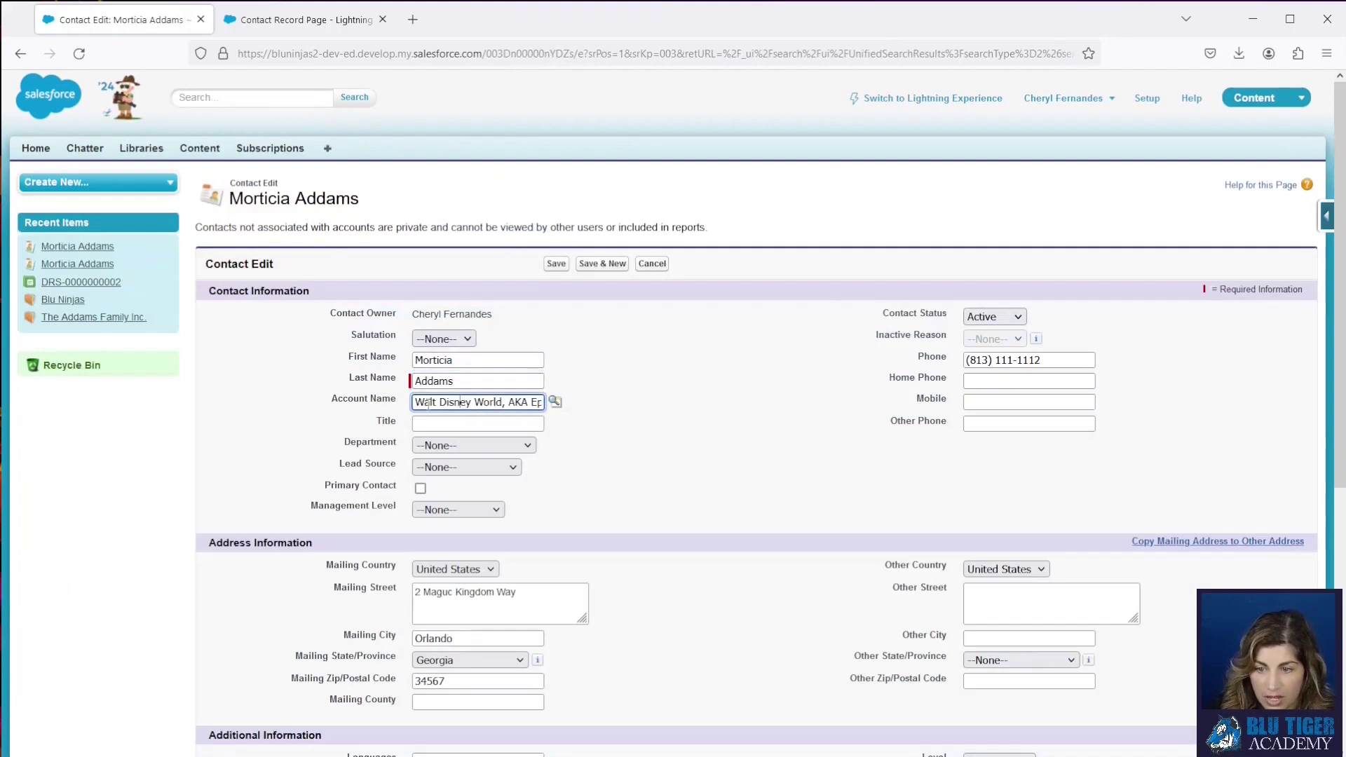
left_click_drag(418, 403, 704, 407)
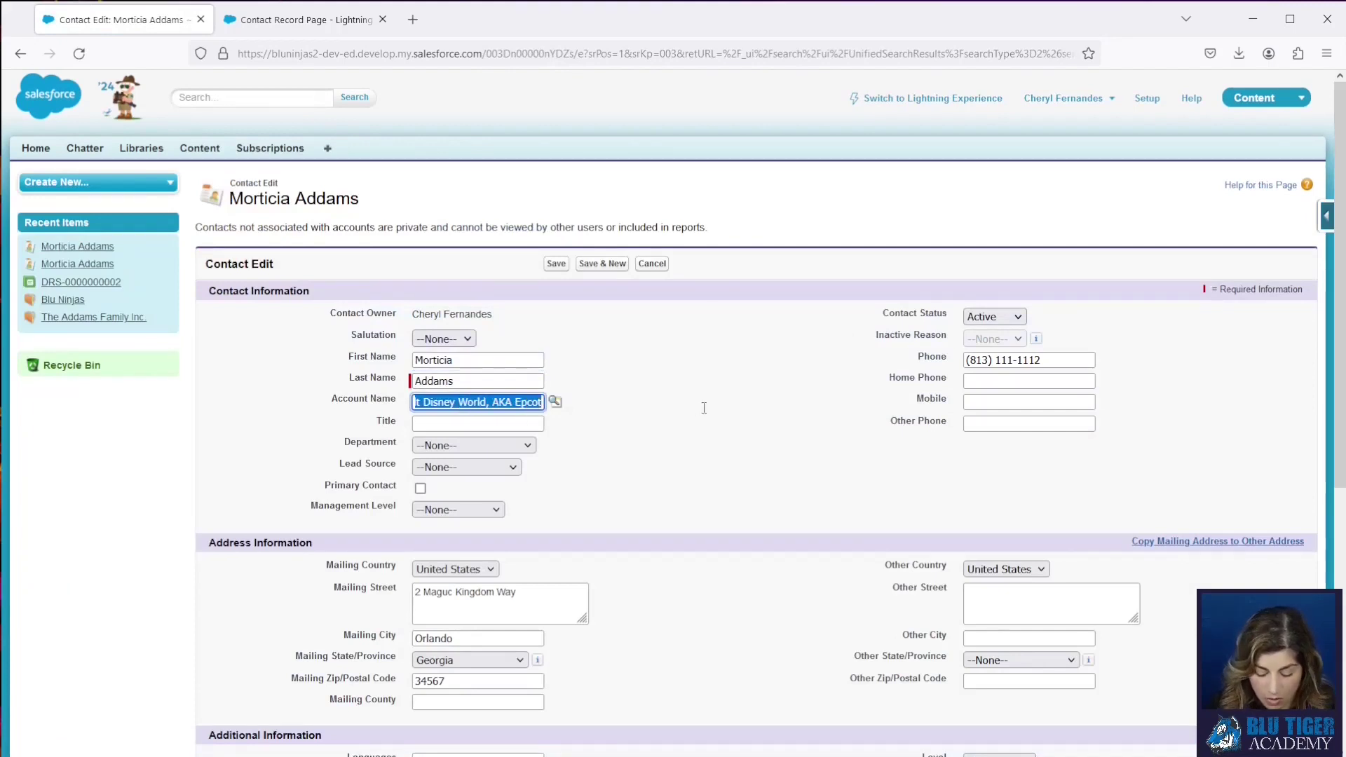
type("the addams")
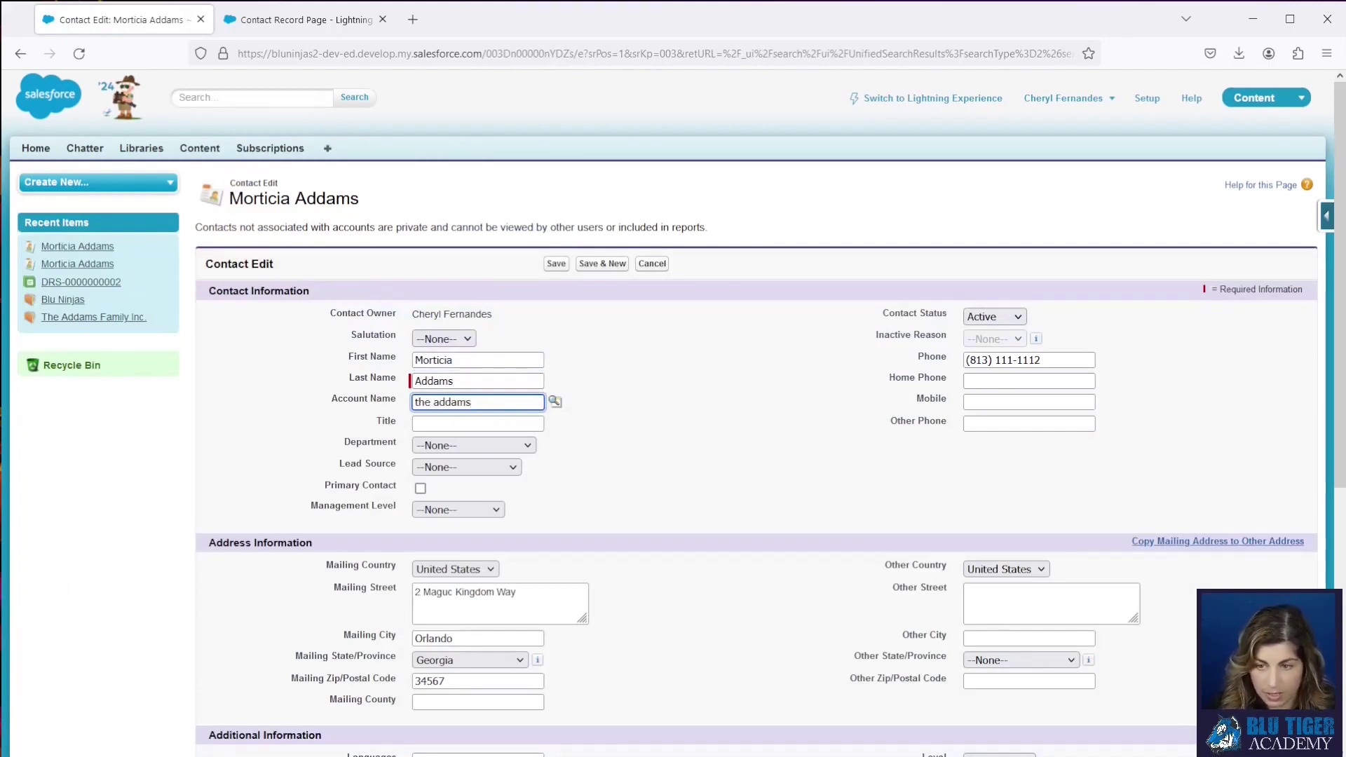
left_click(555, 402)
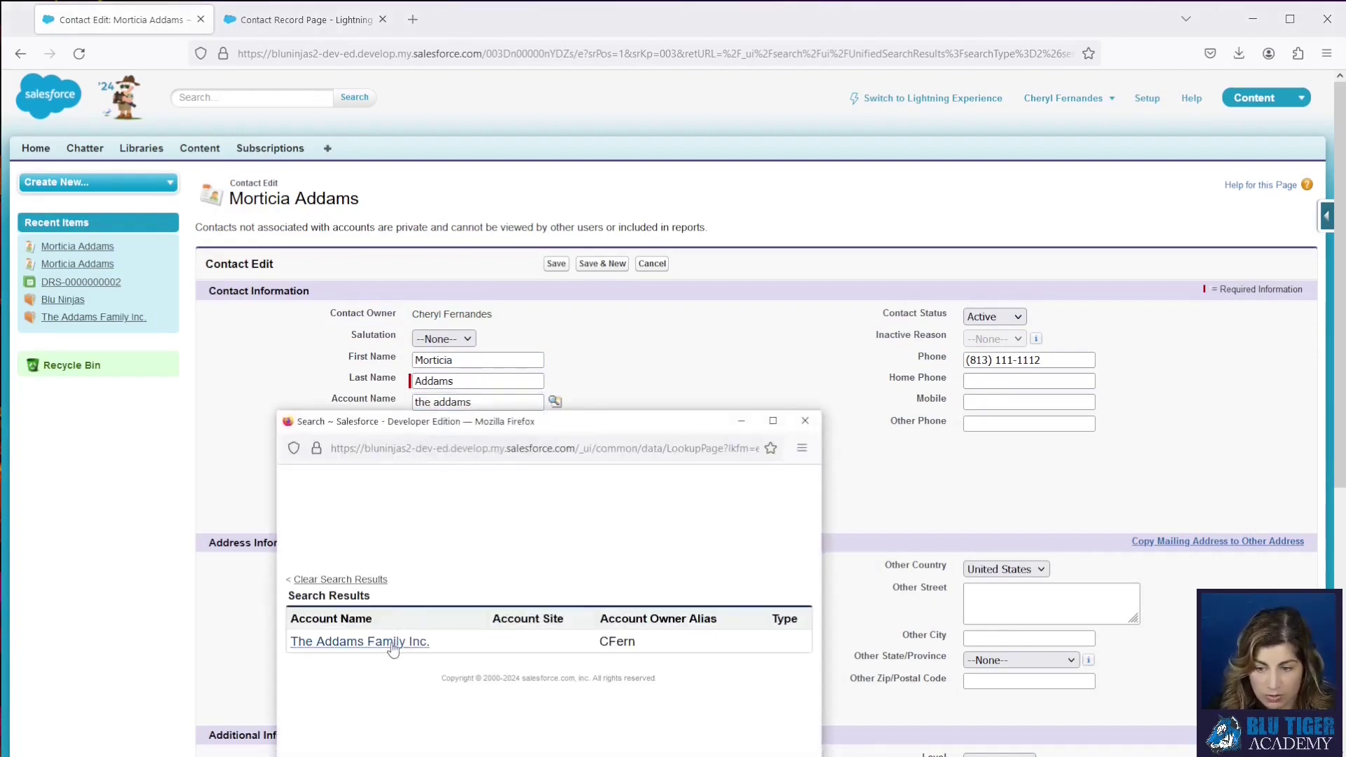
left_click(390, 642)
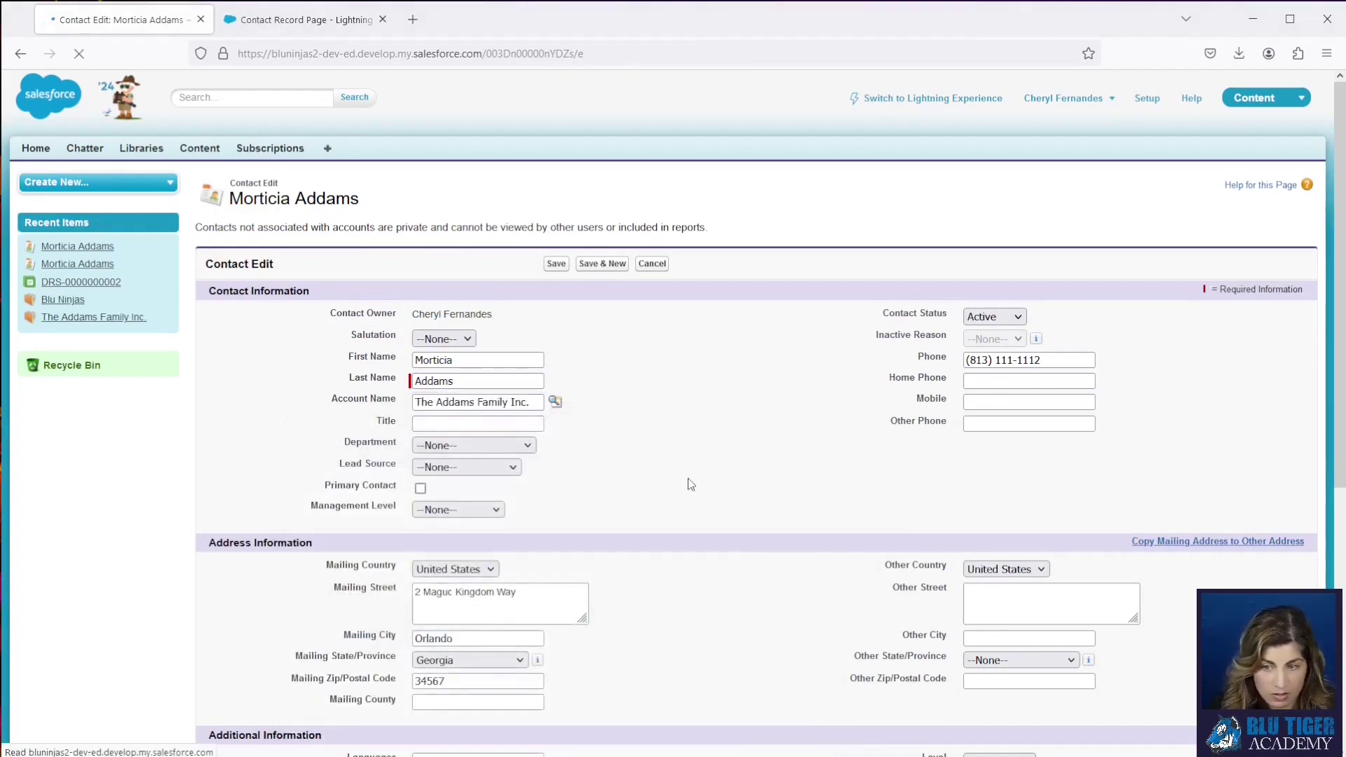
left_click(555, 263)
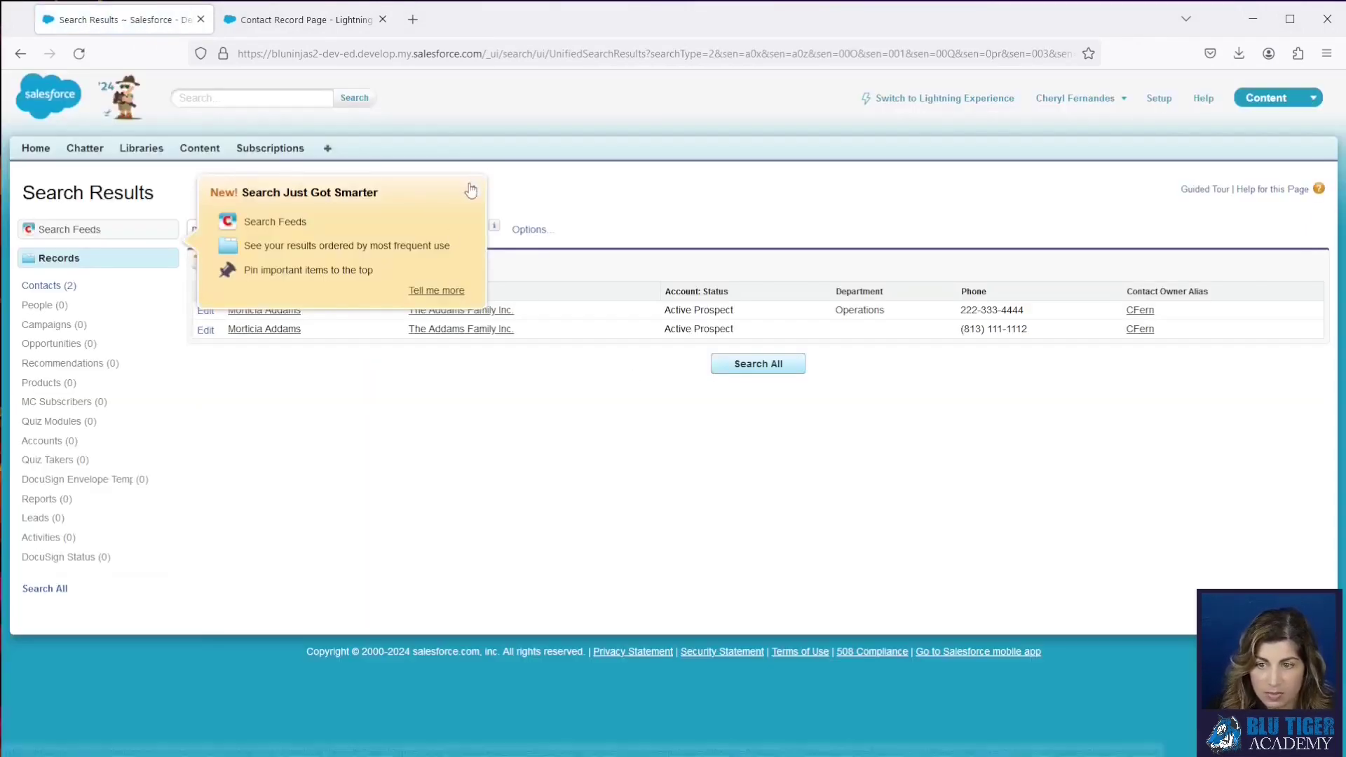
left_click(471, 191)
Step: From The Addams Family Inc. account, select both Morticia Addams contacts and confirm the merge
left_click(454, 314)
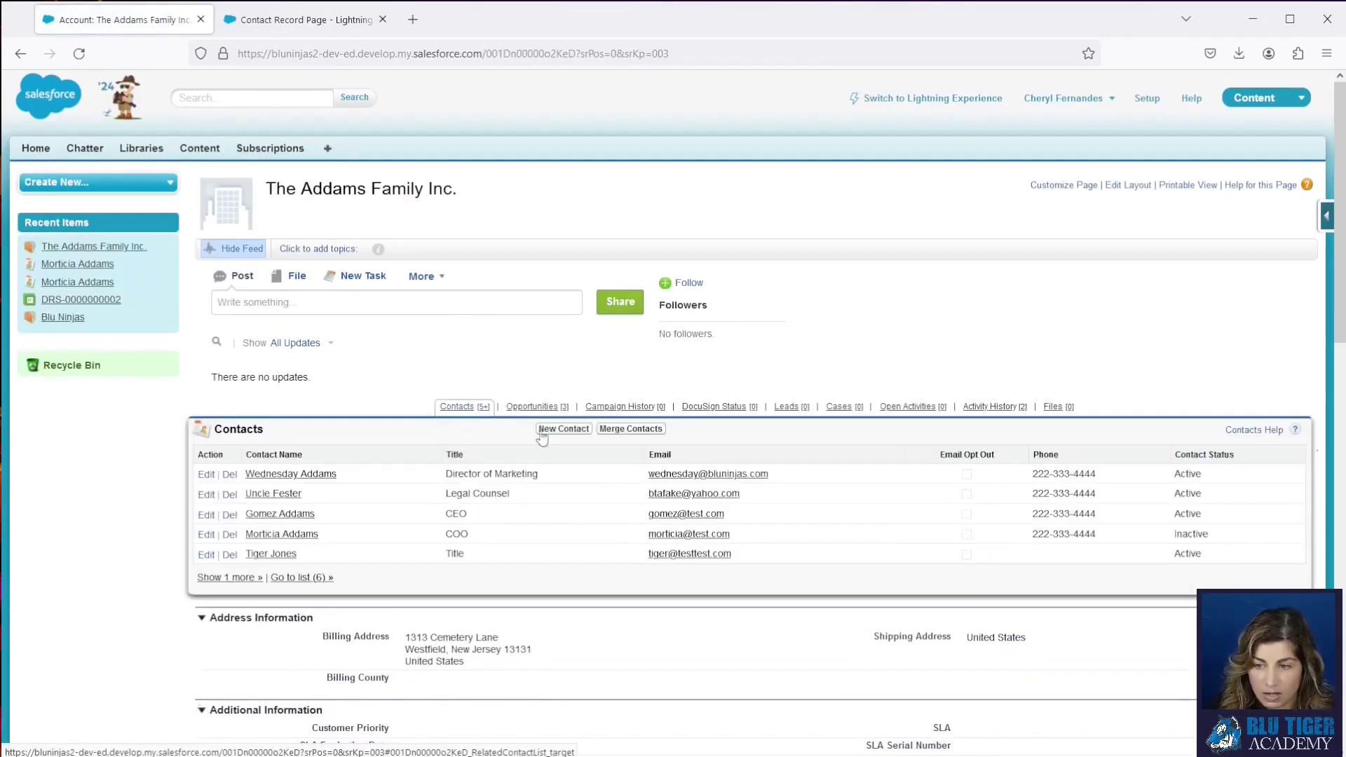
left_click(631, 430)
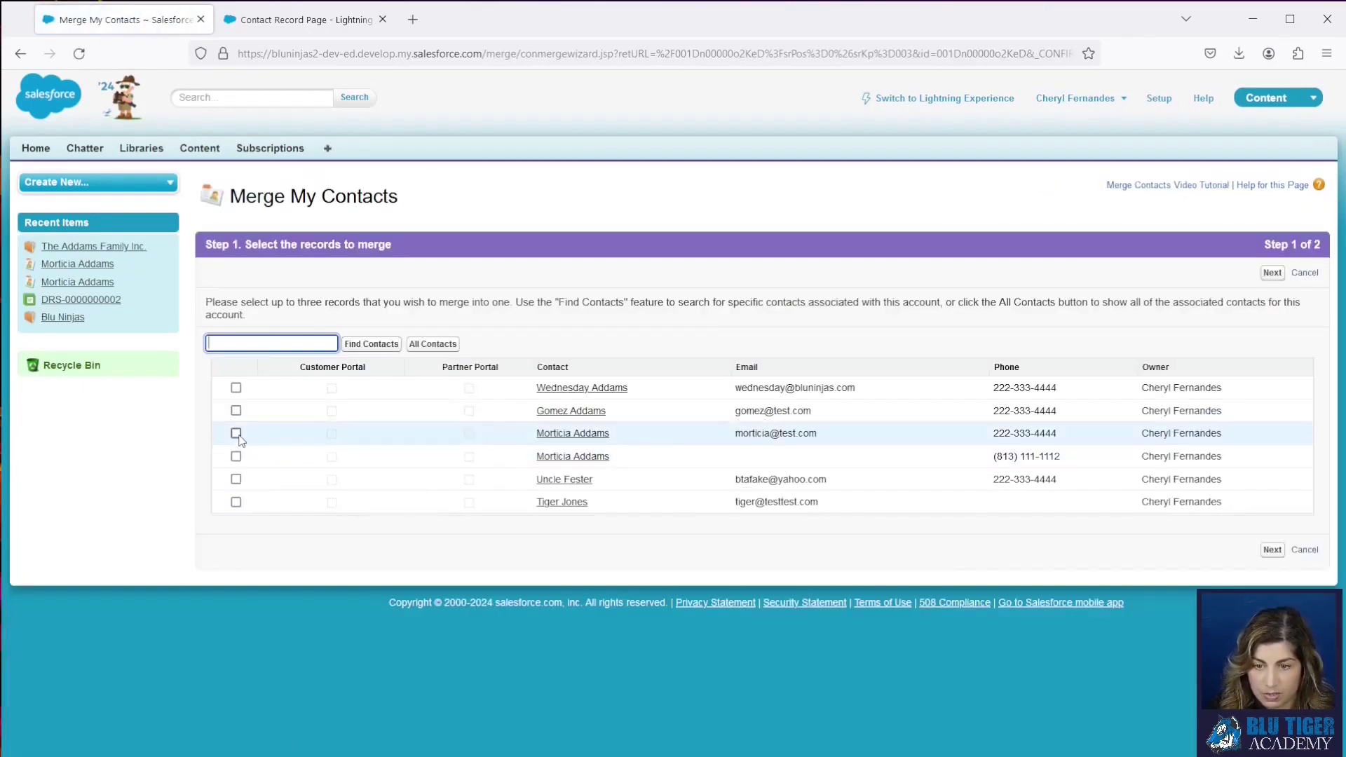
left_click(236, 432)
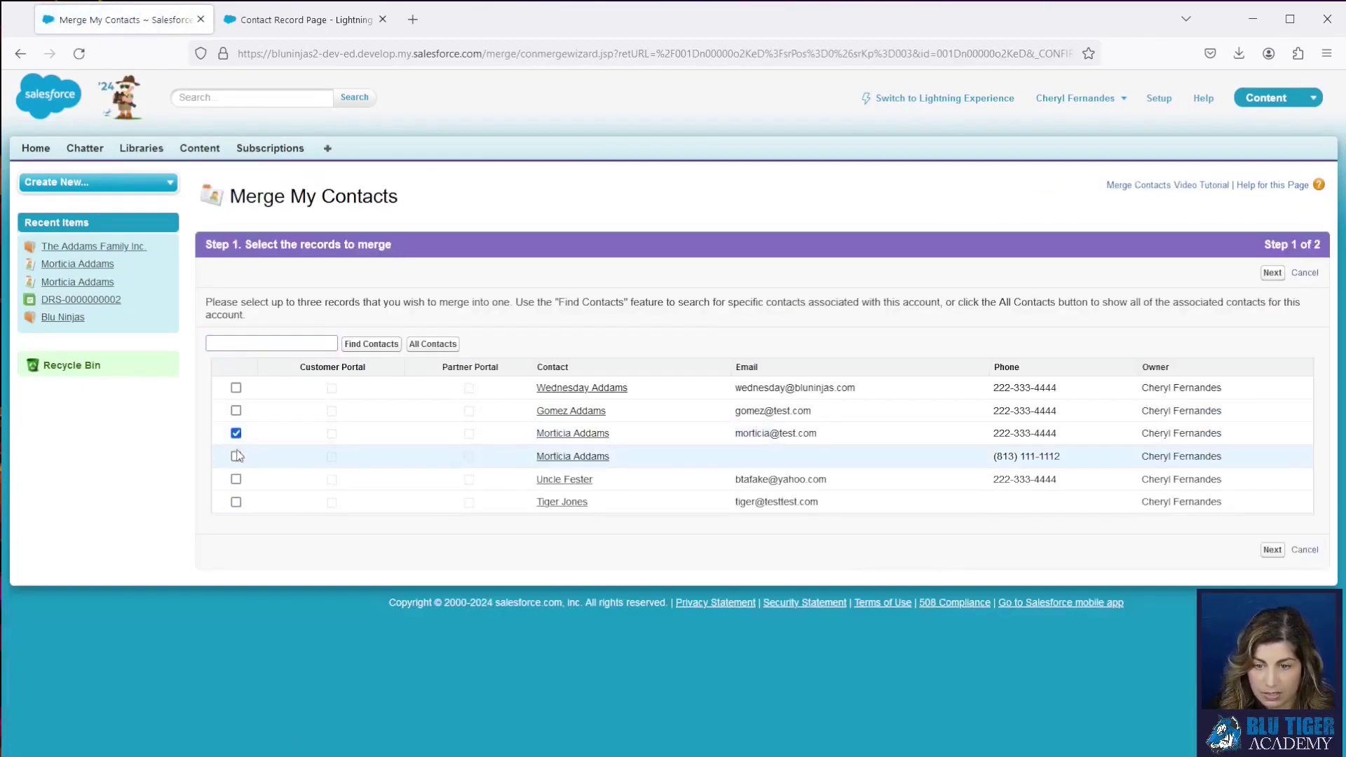
left_click(236, 456)
left_click(1270, 550)
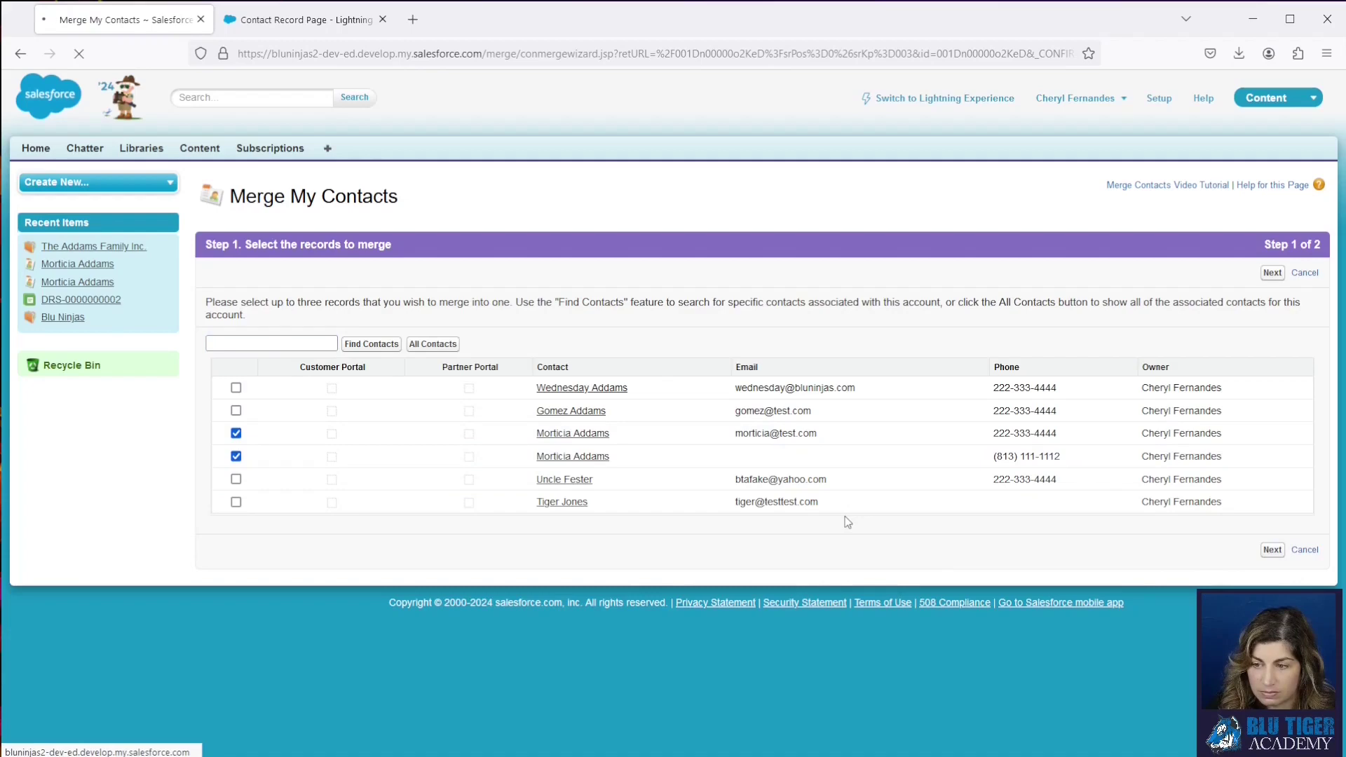
scroll(845, 522, "down", 3)
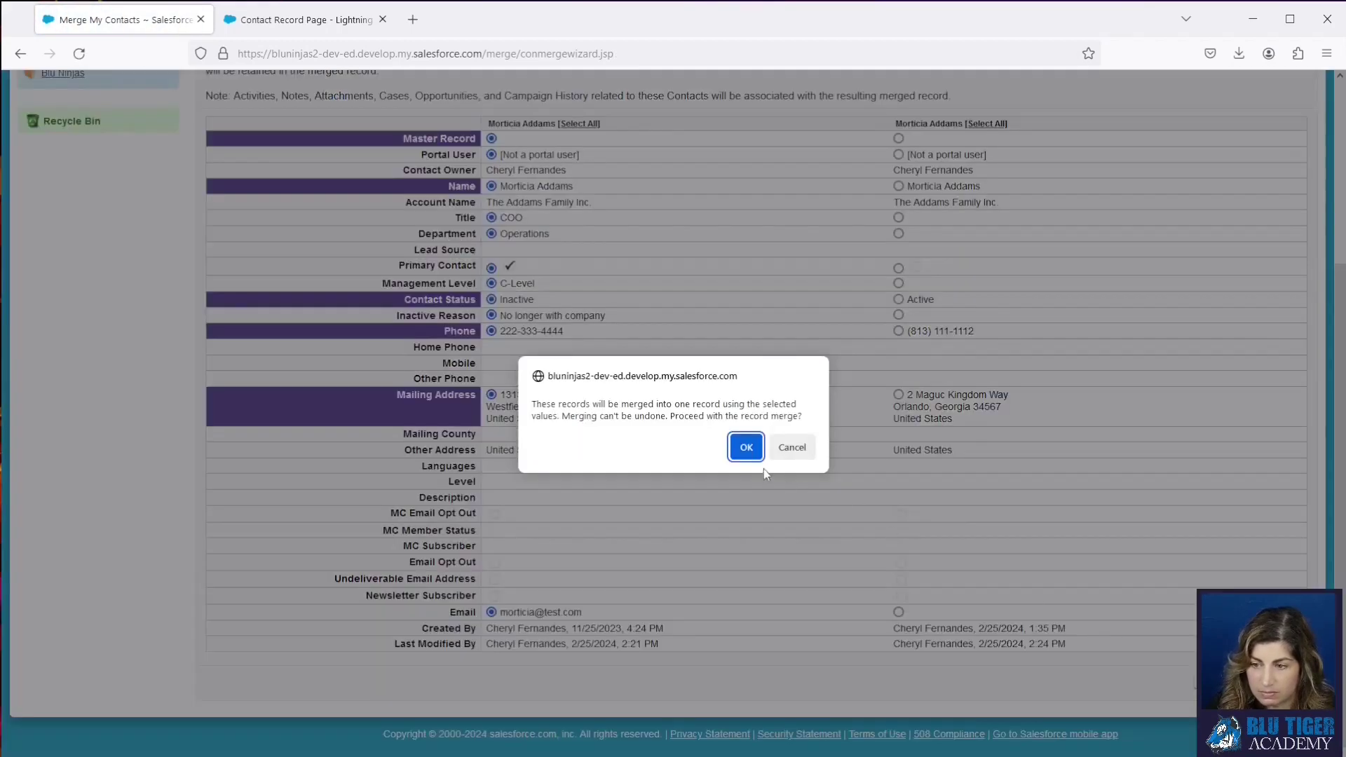
left_click(754, 451)
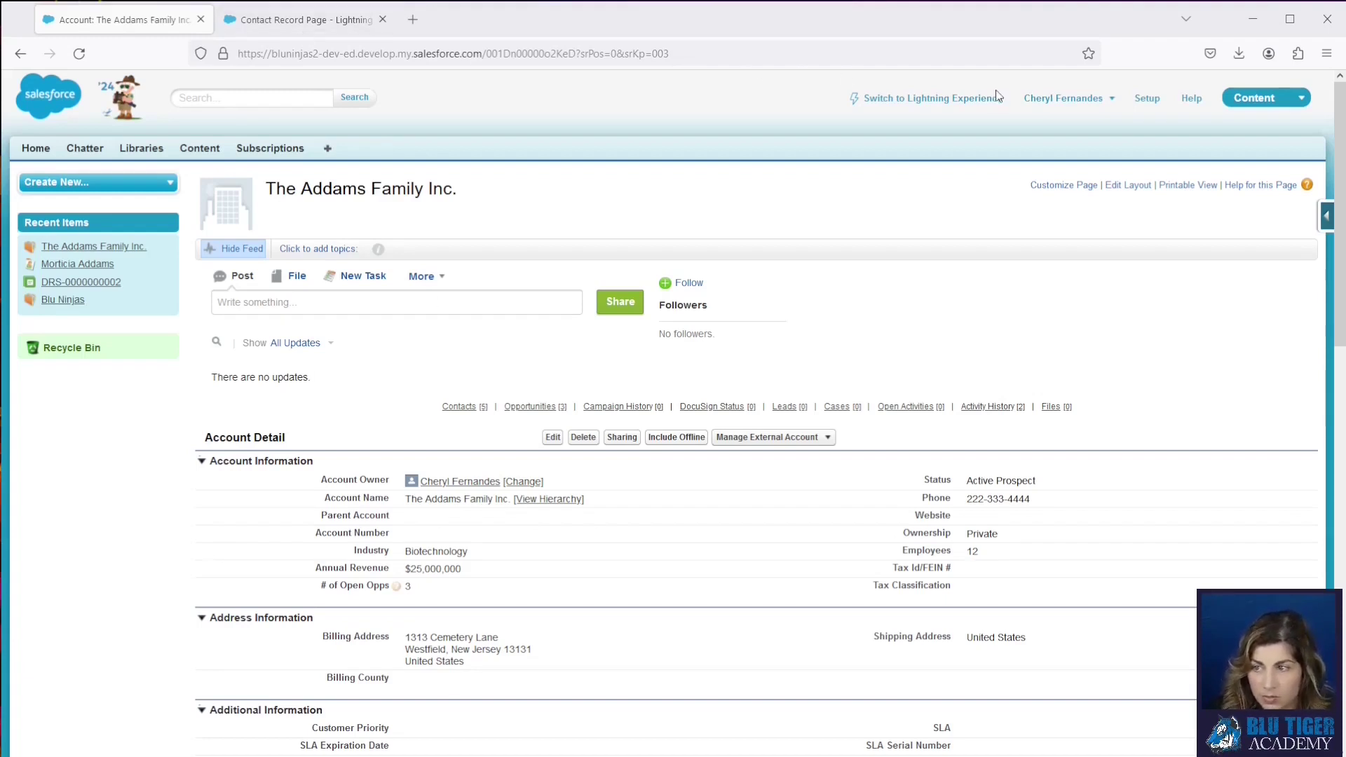
Step: Switch to Lightning Experience, open Setup, and find Visualforce Pages via Quick Find 'visual'
left_click(940, 101)
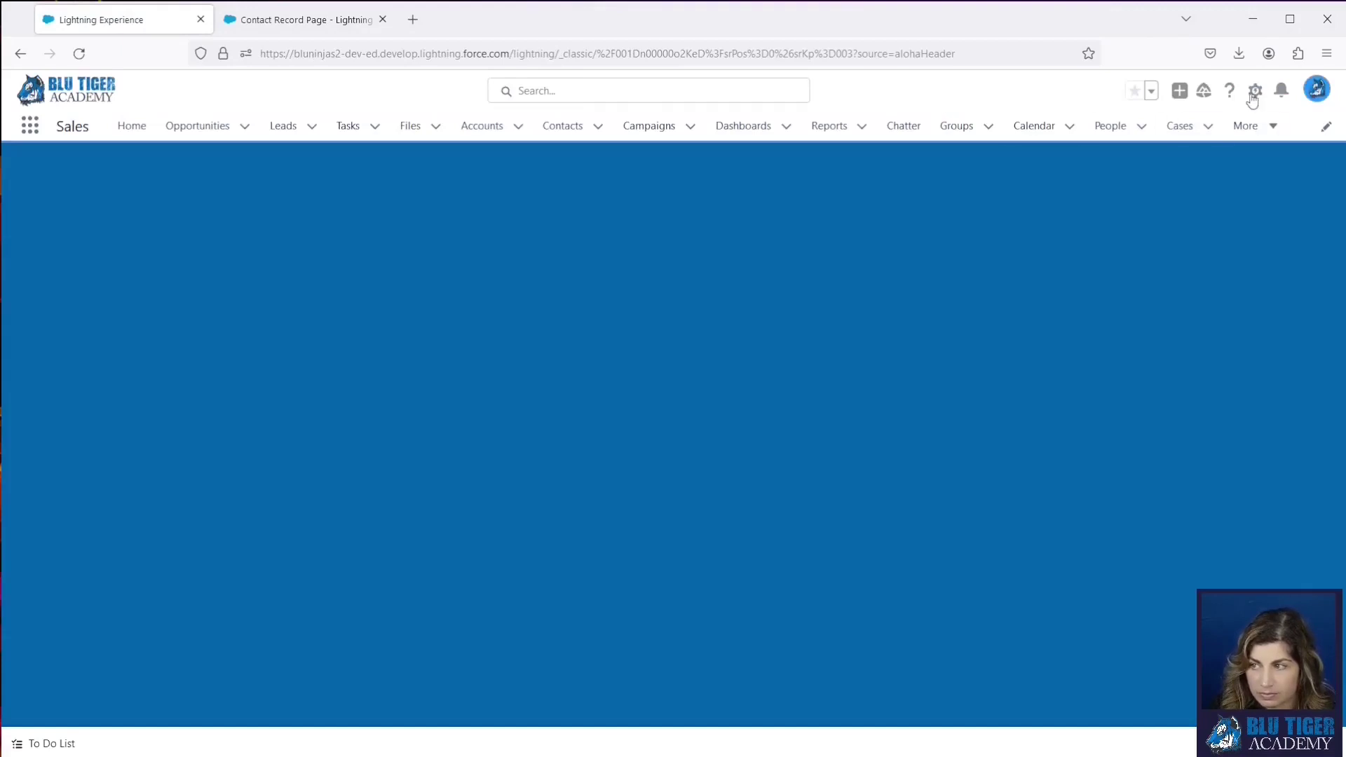
left_click(1255, 93)
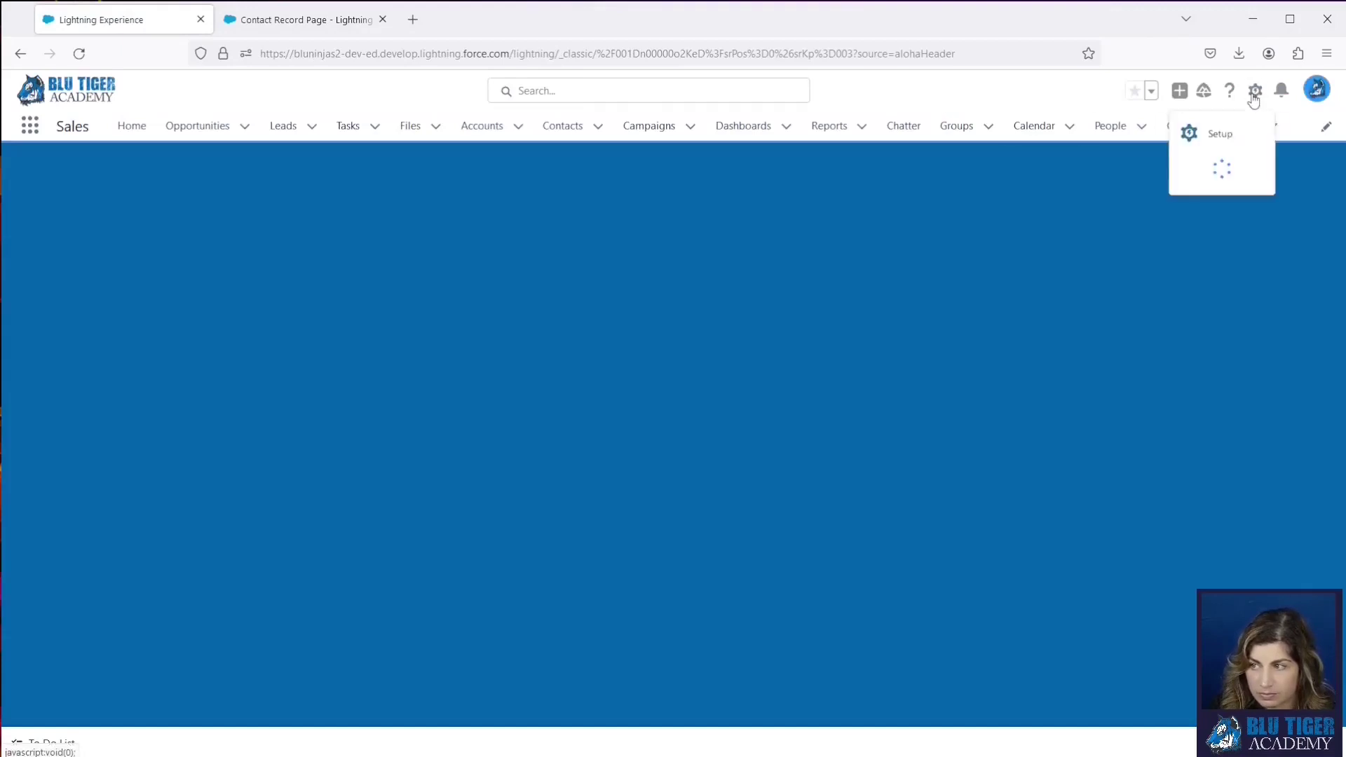
left_click(1221, 134)
left_click(191, 128)
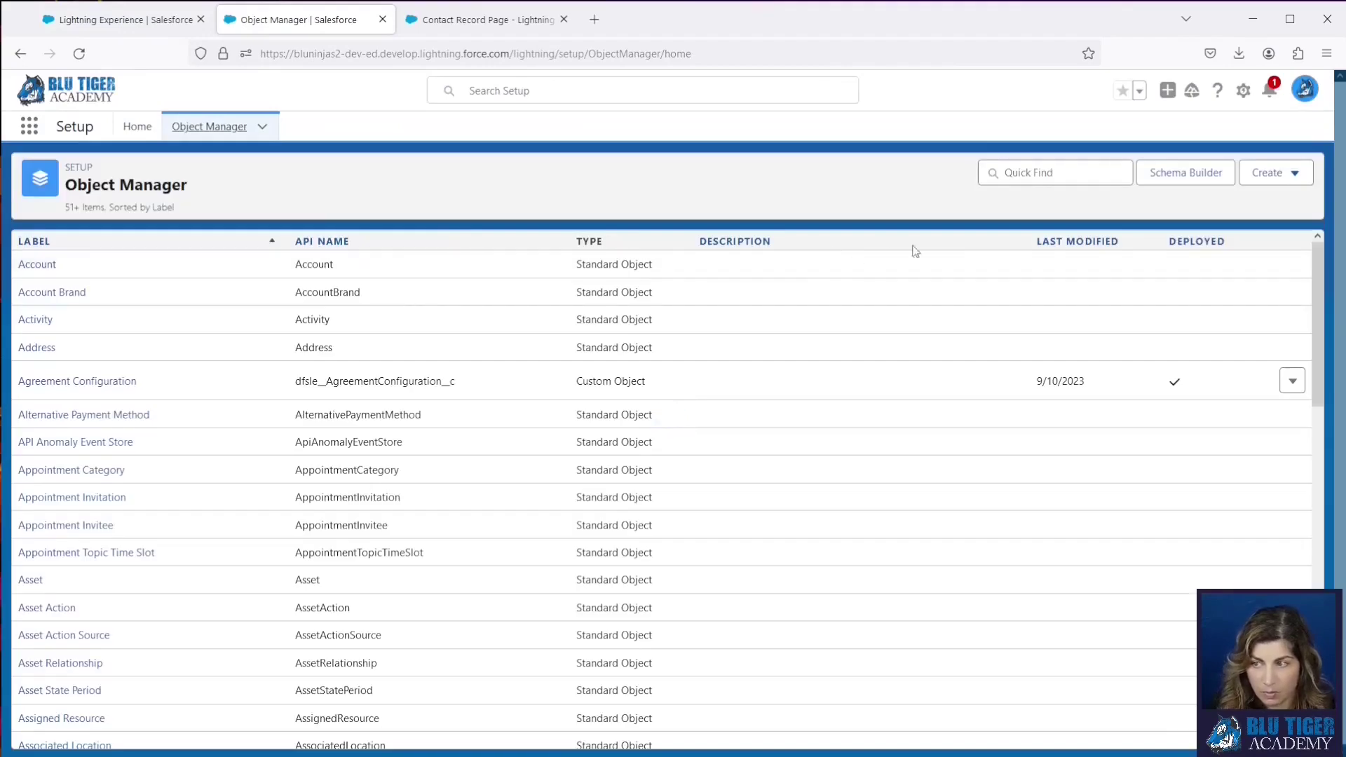
left_click(126, 127)
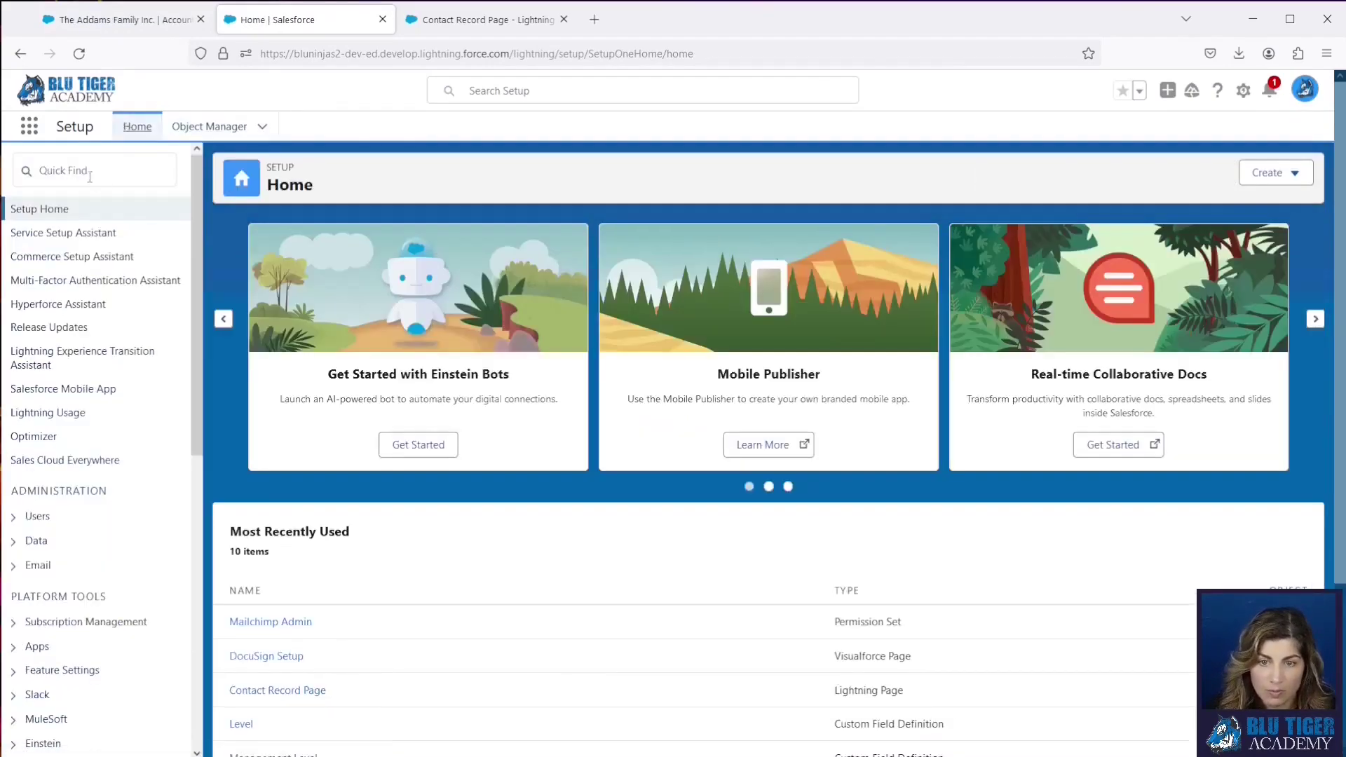
left_click(95, 171)
type("visual")
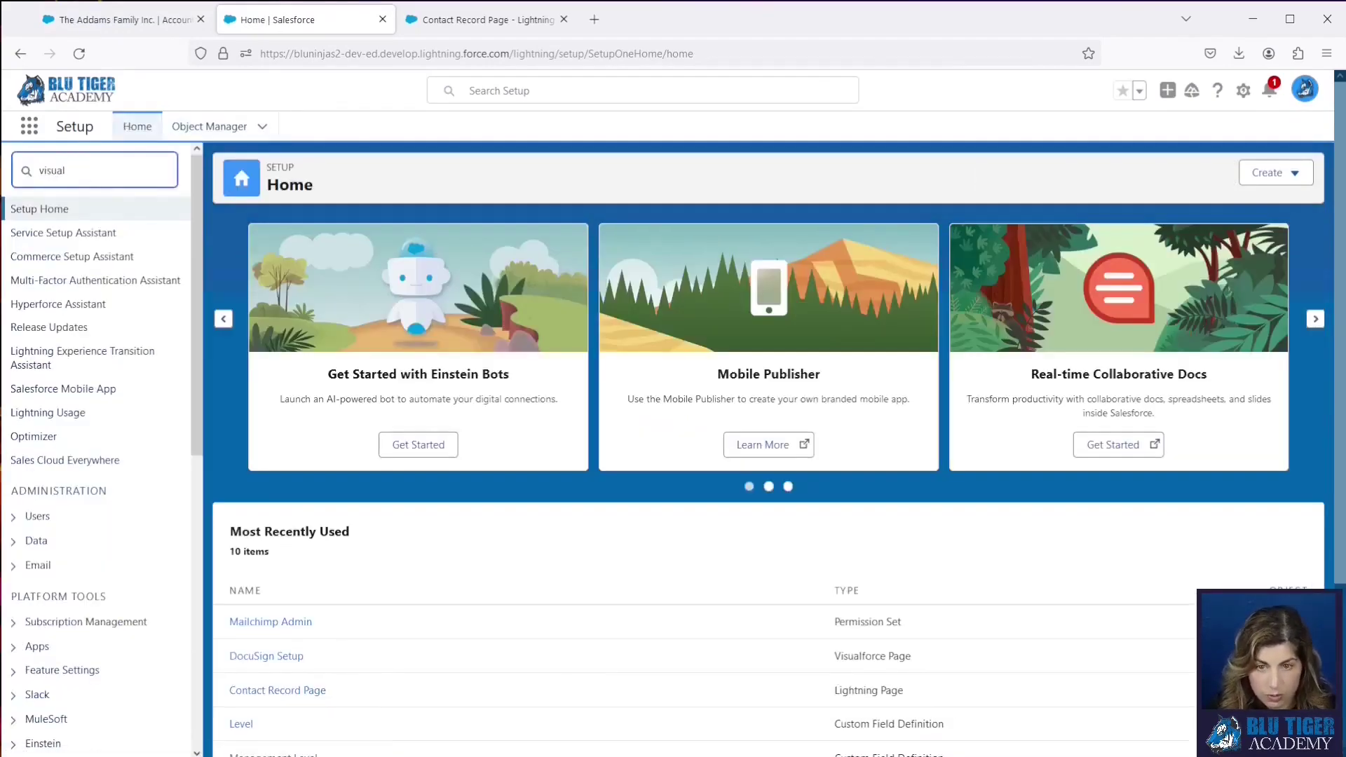
left_click(109, 258)
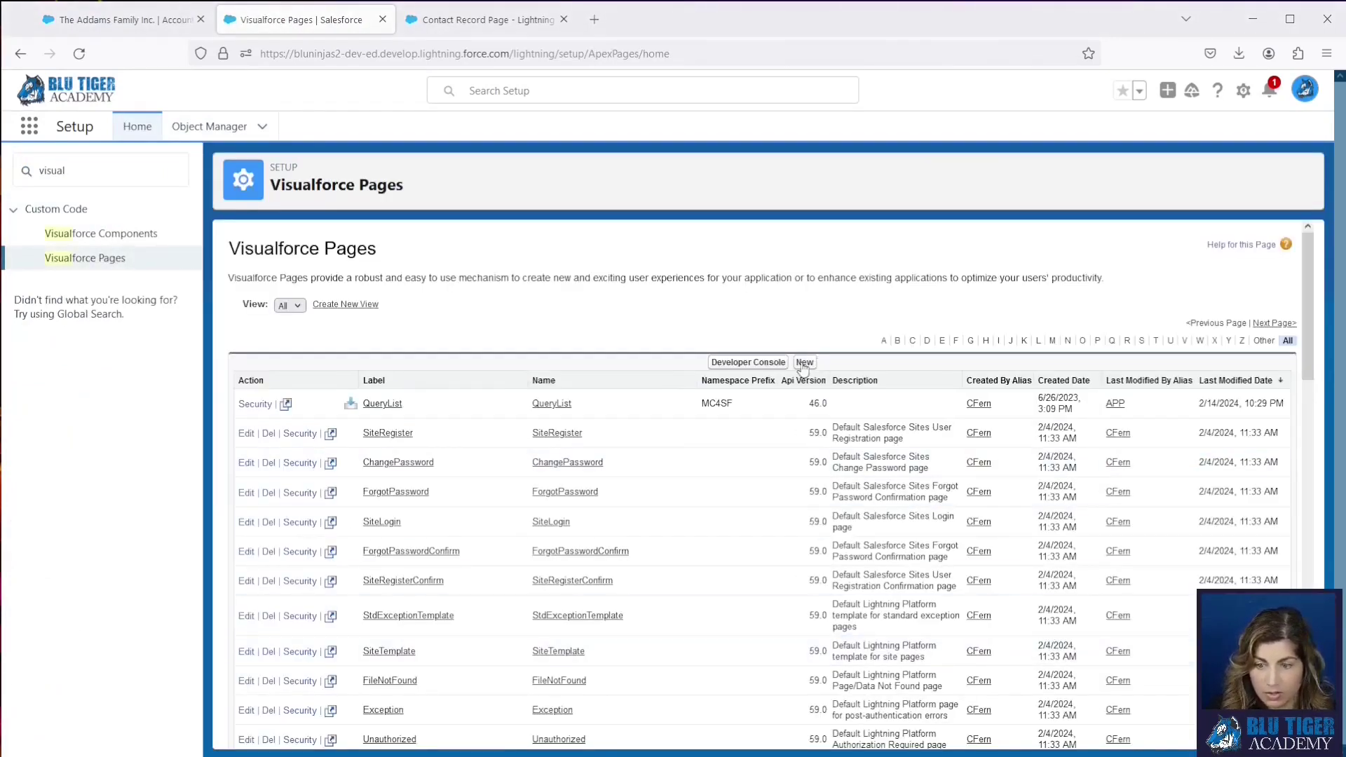
Step: Start a new Visualforce page labelled and named OpenAccountDetailPageinClassic
left_click(804, 364)
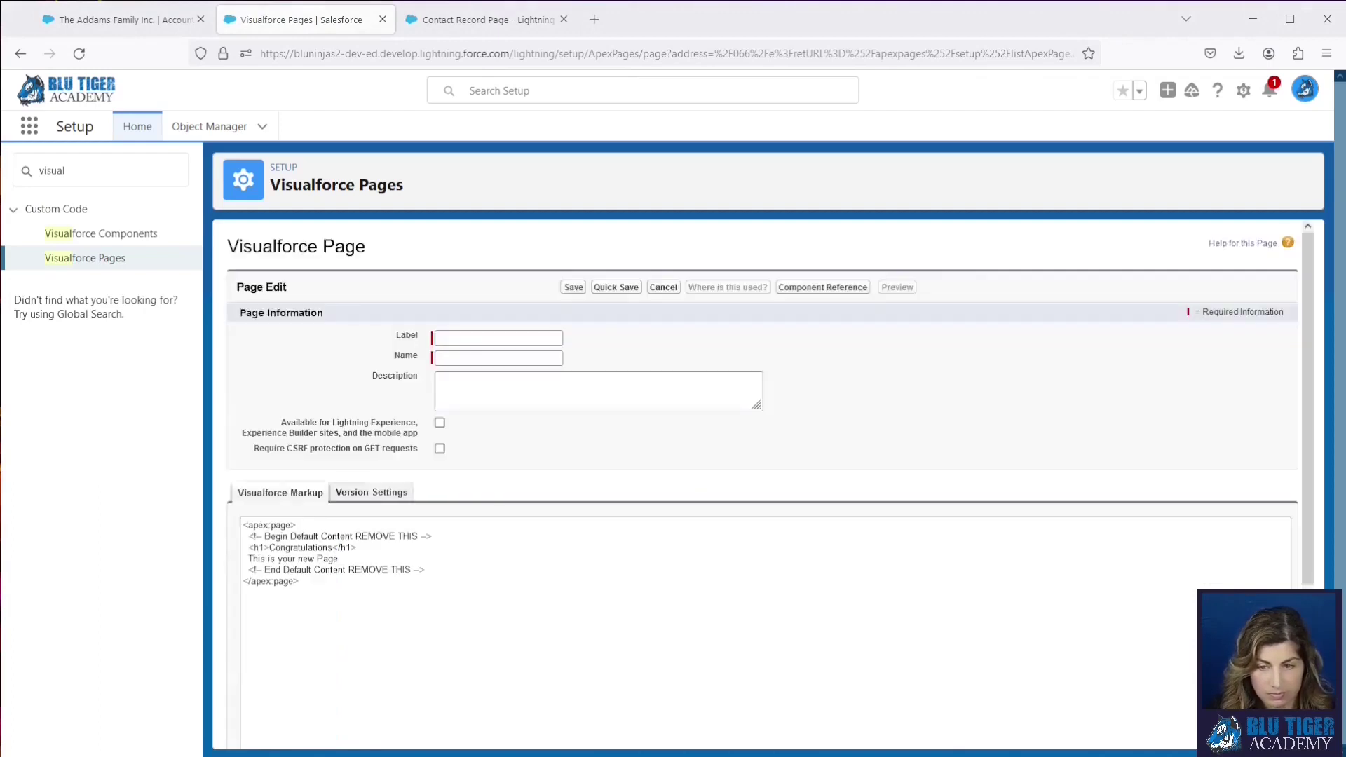
left_click(450, 335)
type("AccountDetailPageInClassic")
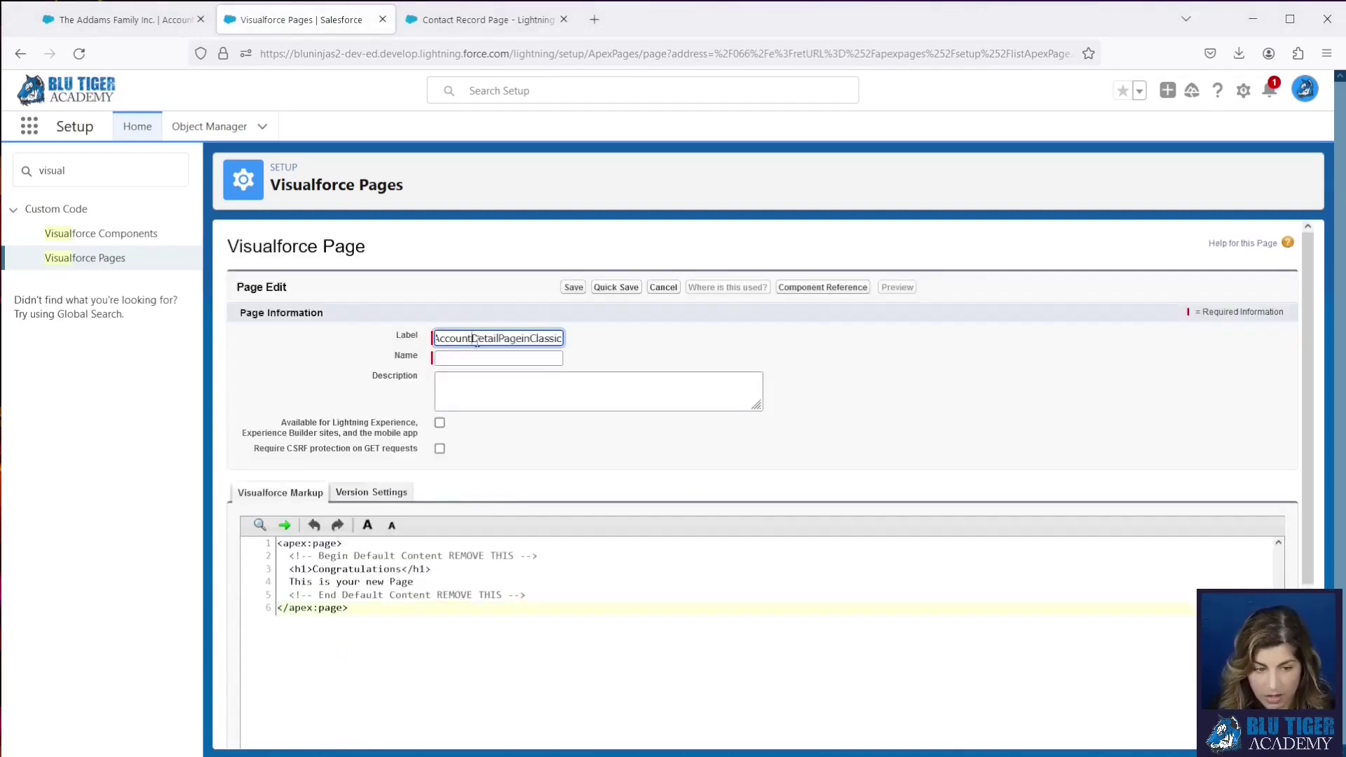
key("Home")
type("Open")
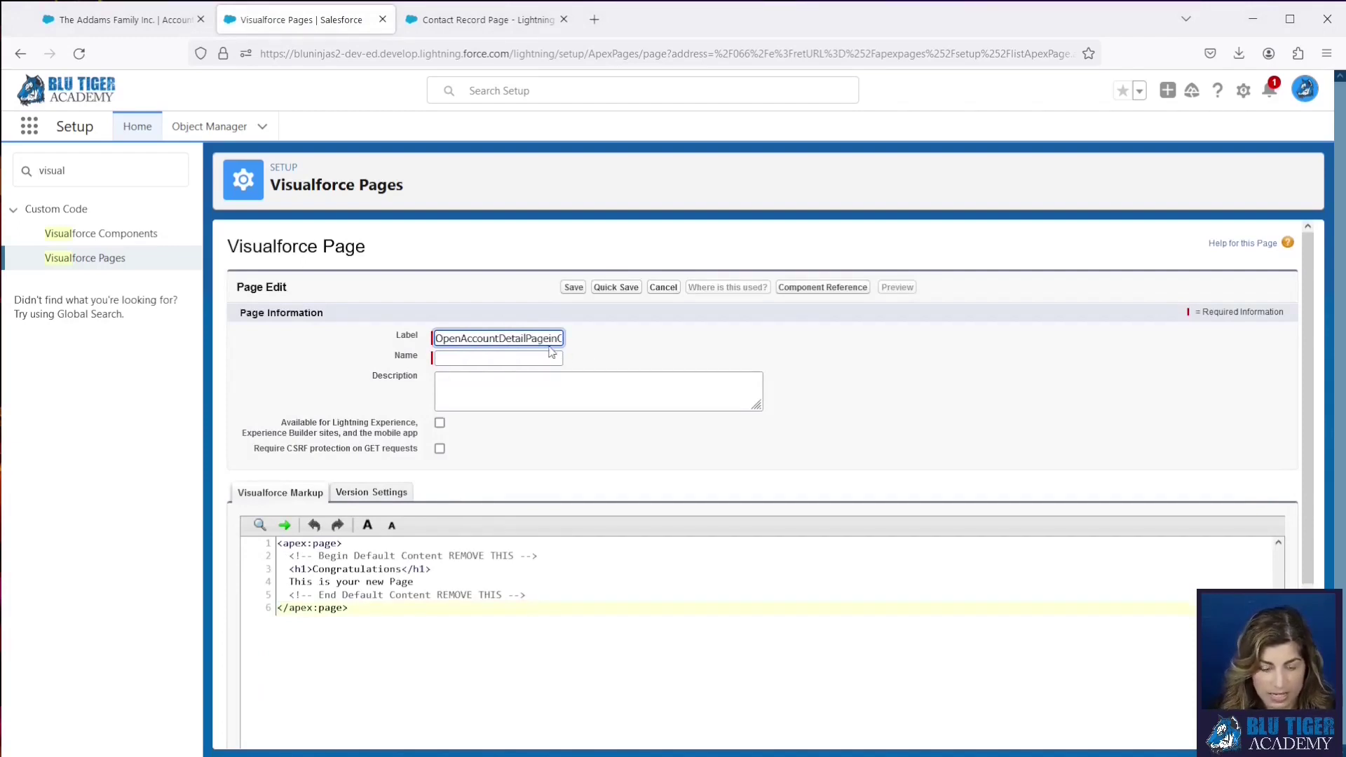
left_click(552, 358)
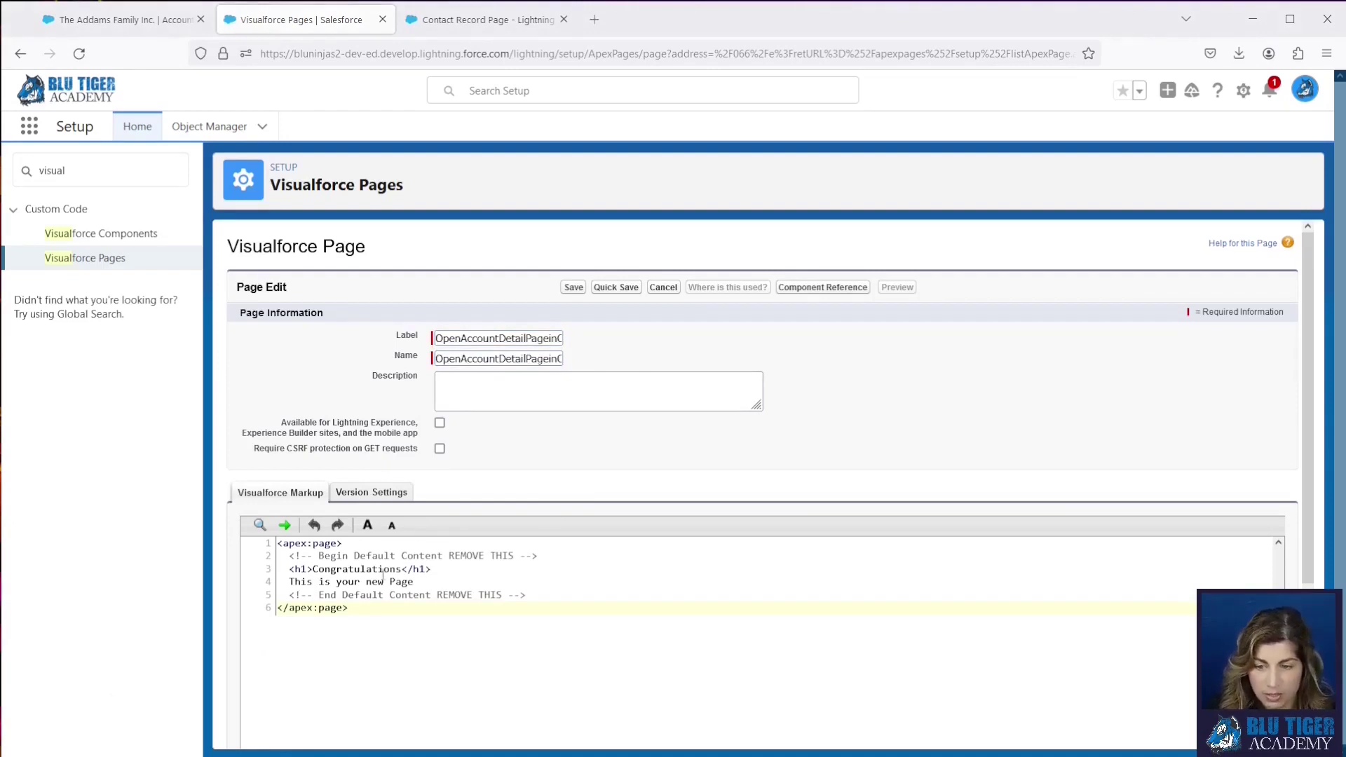
Step: Replace the default markup with an Account standardController and apex:detail, then save
left_click_drag(372, 612, 266, 545)
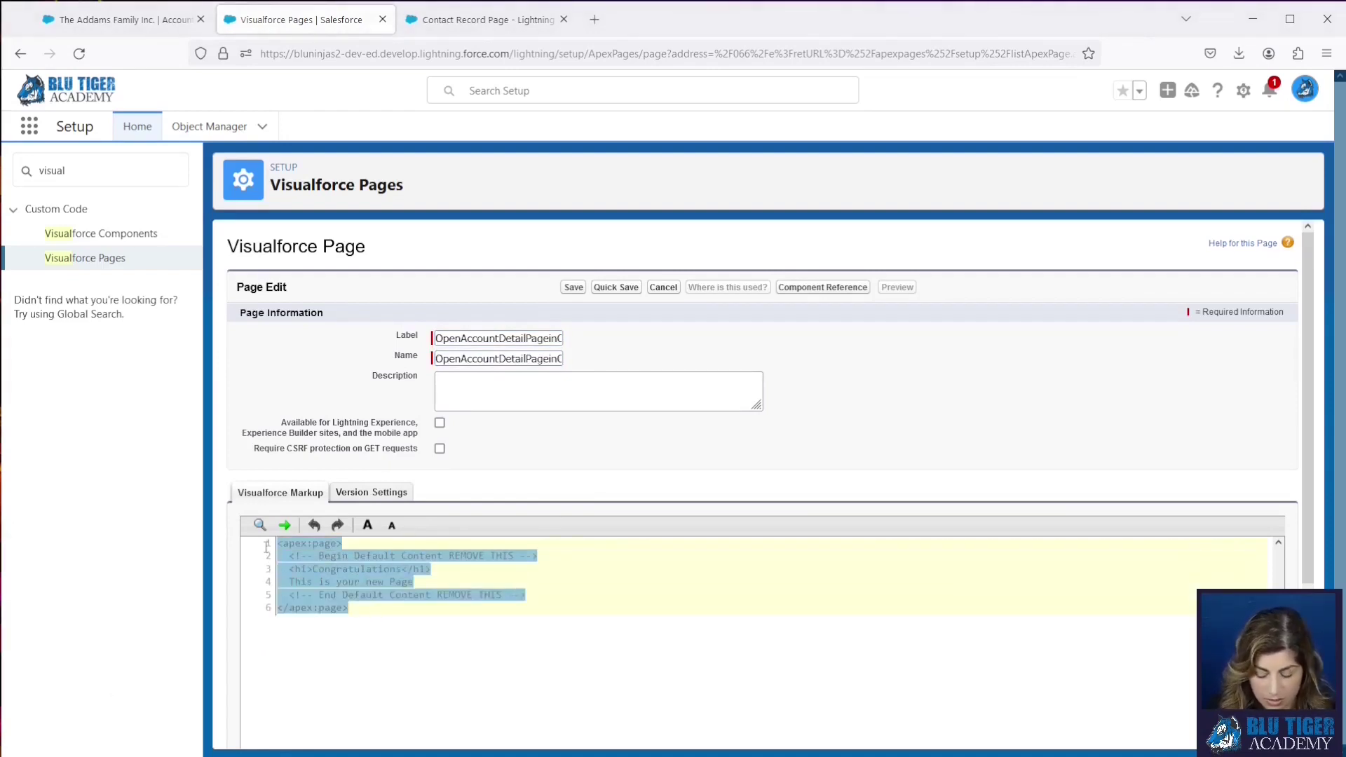
type("<apex:page standardController=\"Account\" >         <apex:detail/> </apex:page>")
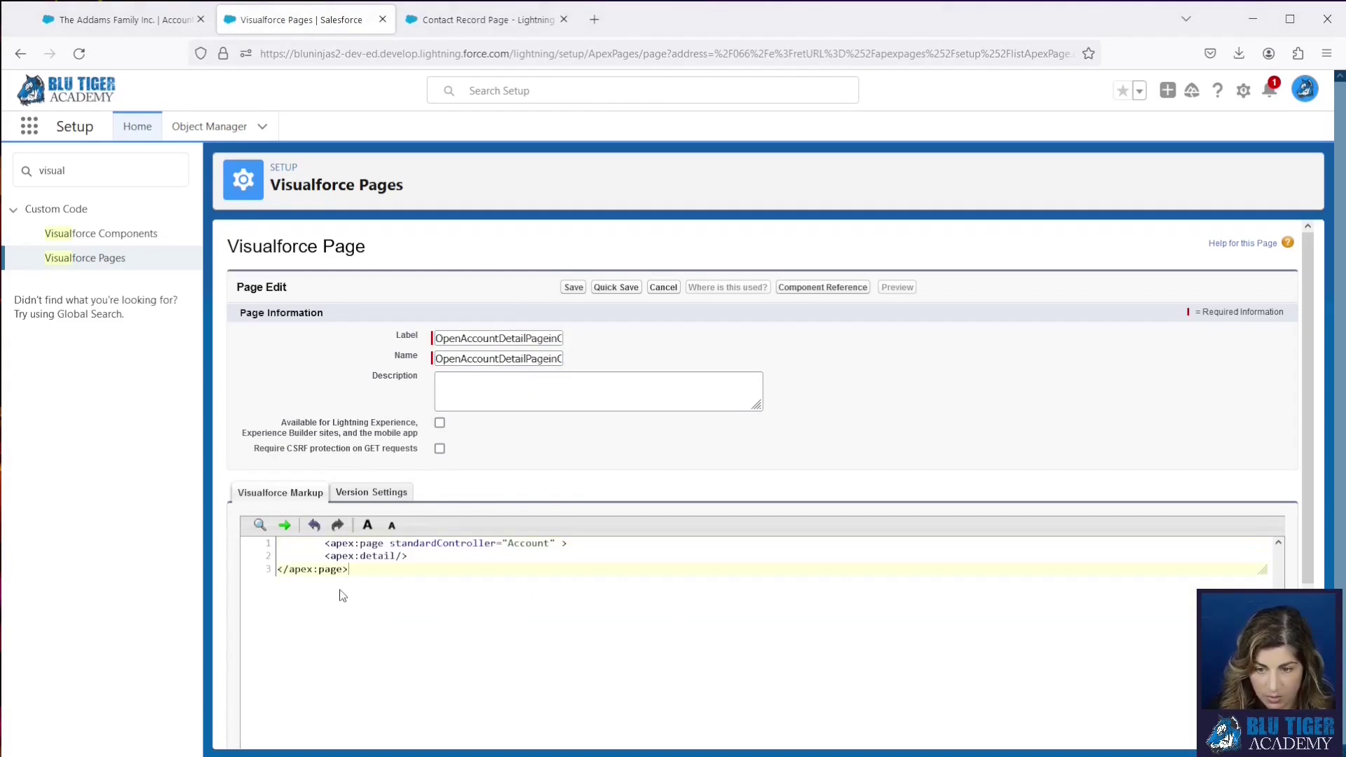
key("BackSpace")
key("BackSpace")
key("BackSpace")
key("BackSpace")
key("BackSpace")
key("BackSpace")
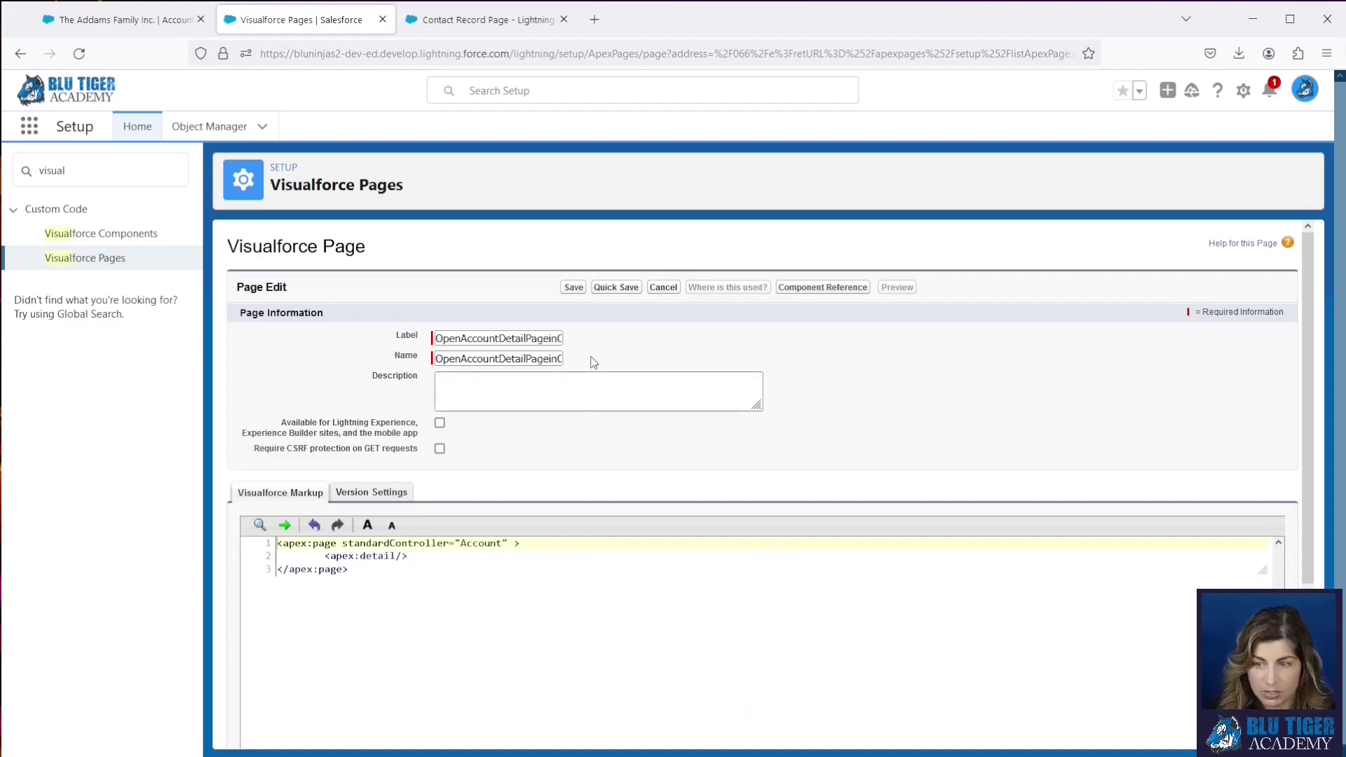
left_click(574, 288)
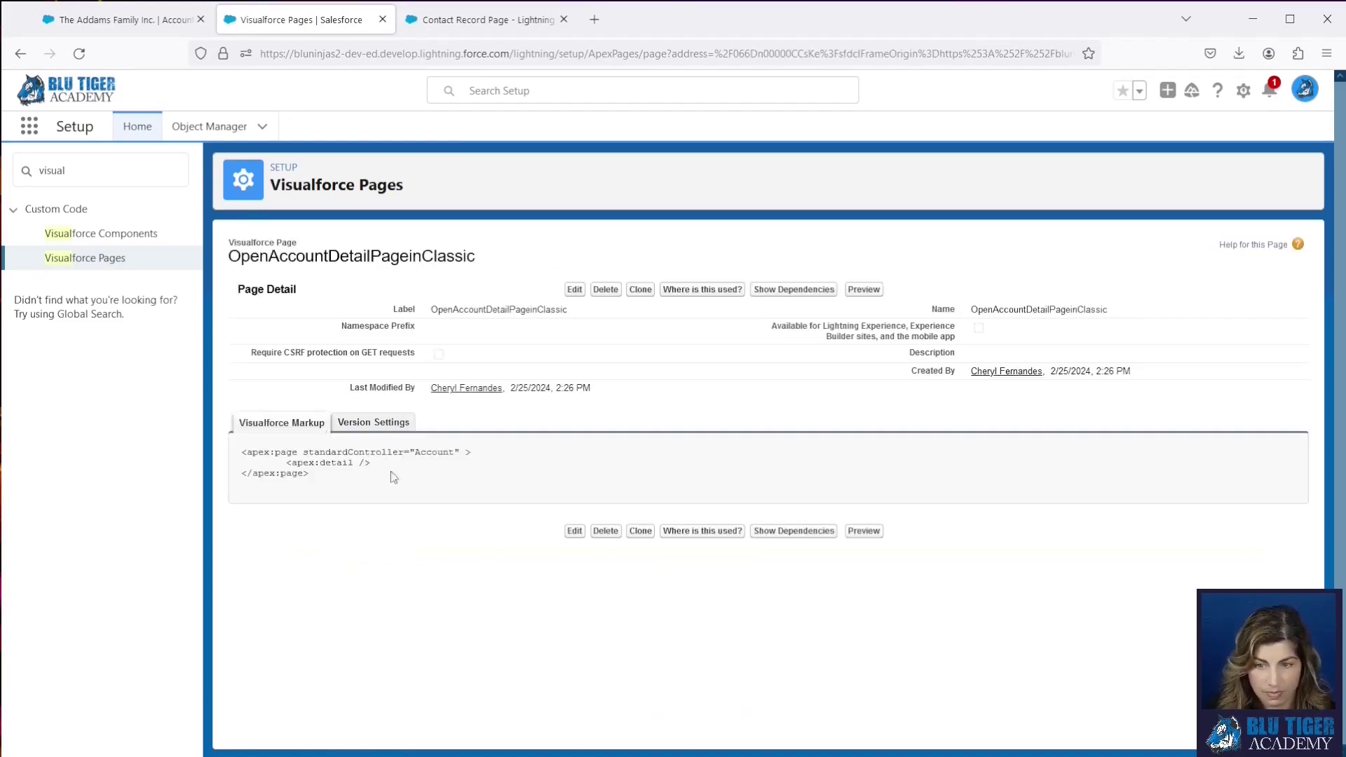
Step: Go to the Contact object's Buttons, Links, and Actions in Object Manager
left_click(192, 137)
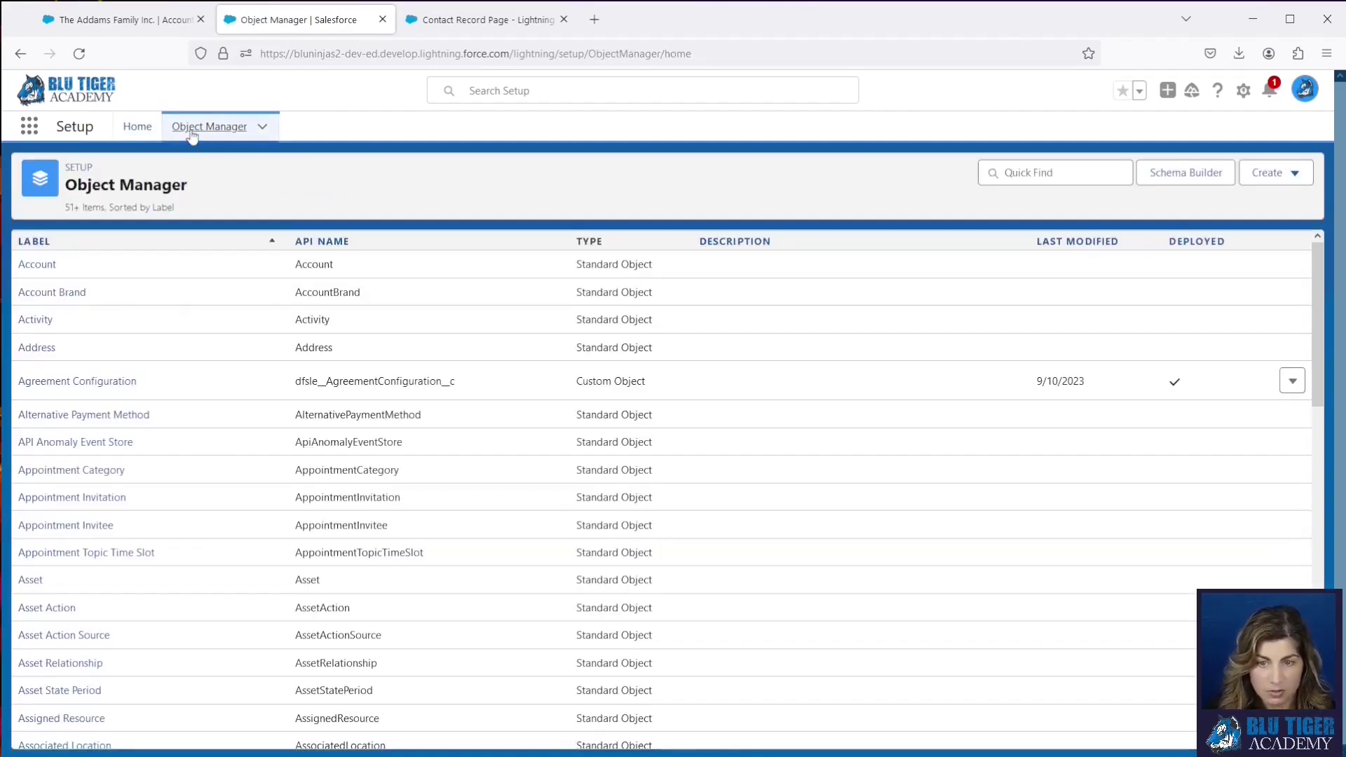
scroll(155, 602, "down", 3)
scroll(155, 603, "down", 2)
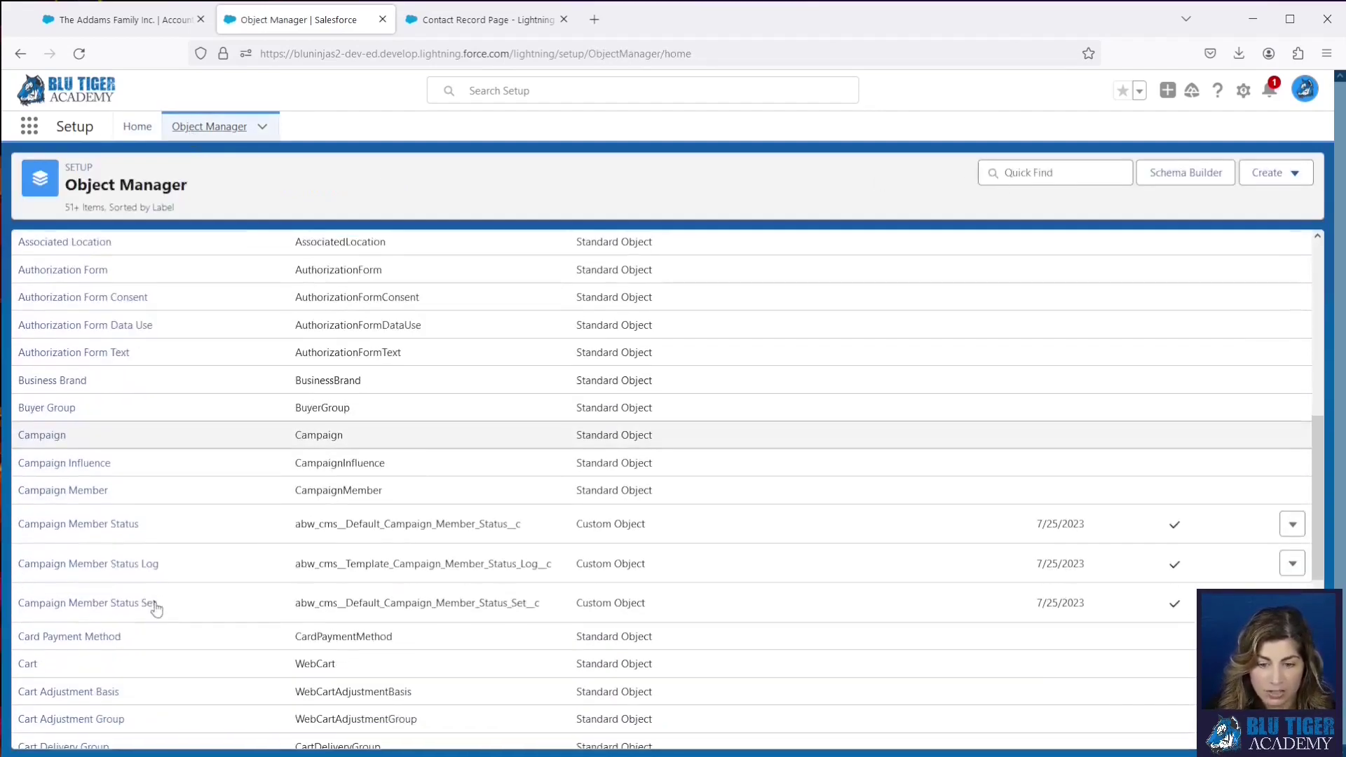
scroll(155, 603, "down", 2)
scroll(155, 602, "down", 2)
scroll(154, 603, "down", 2)
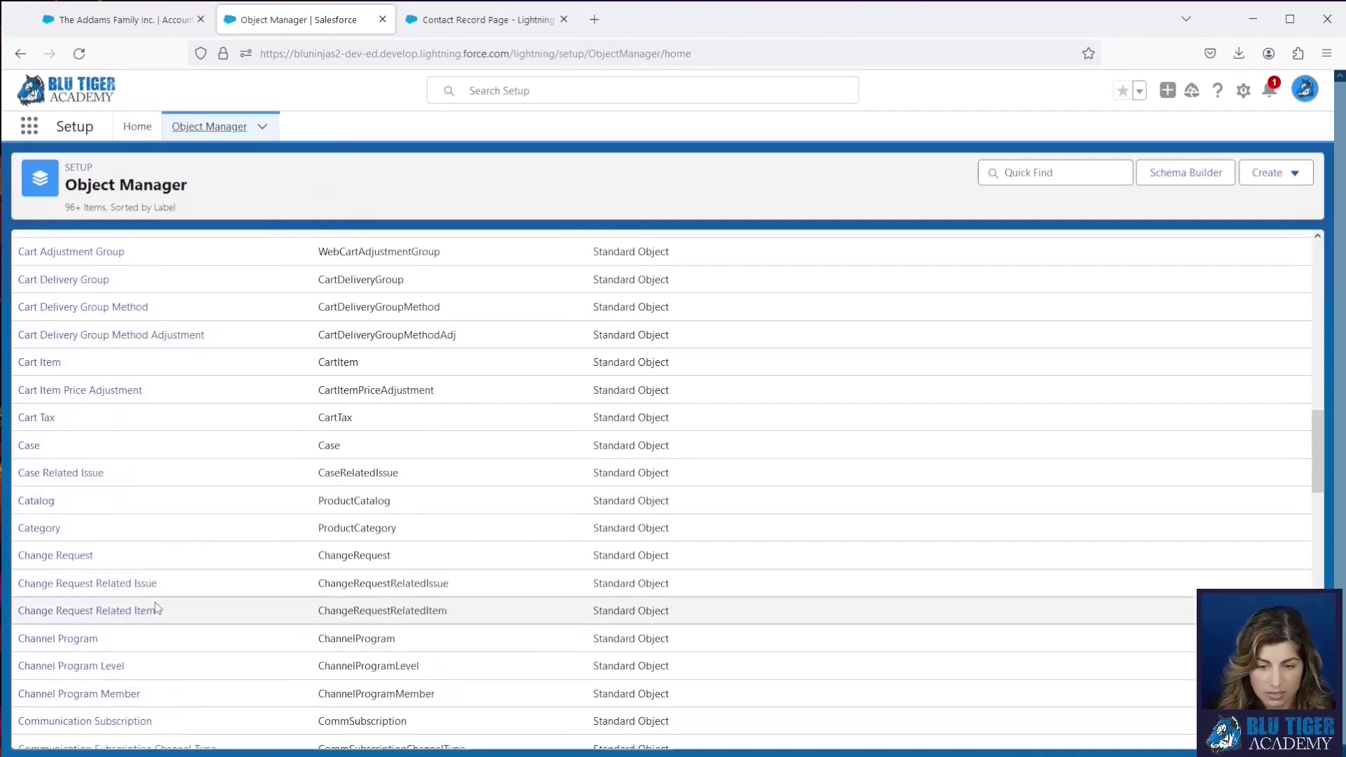
scroll(155, 602, "down", 3)
left_click(47, 637)
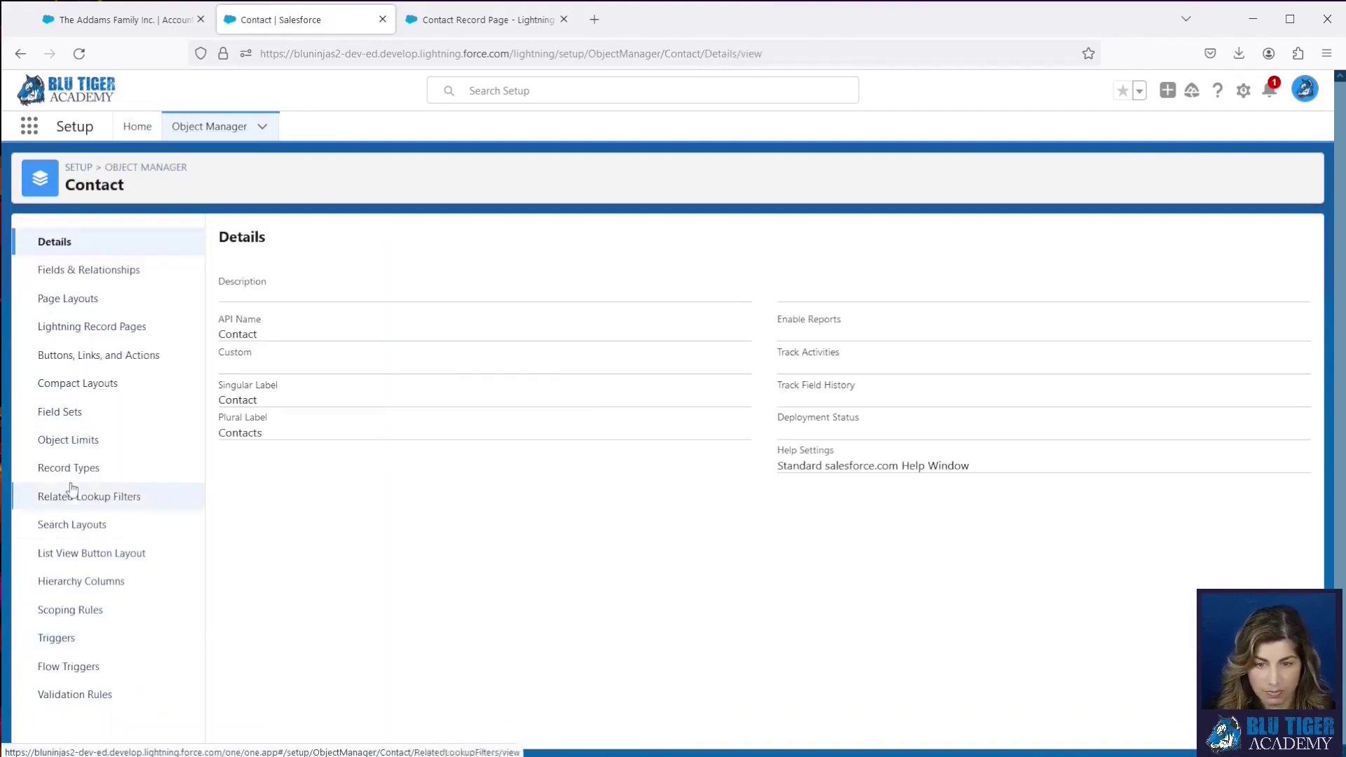
left_click(71, 359)
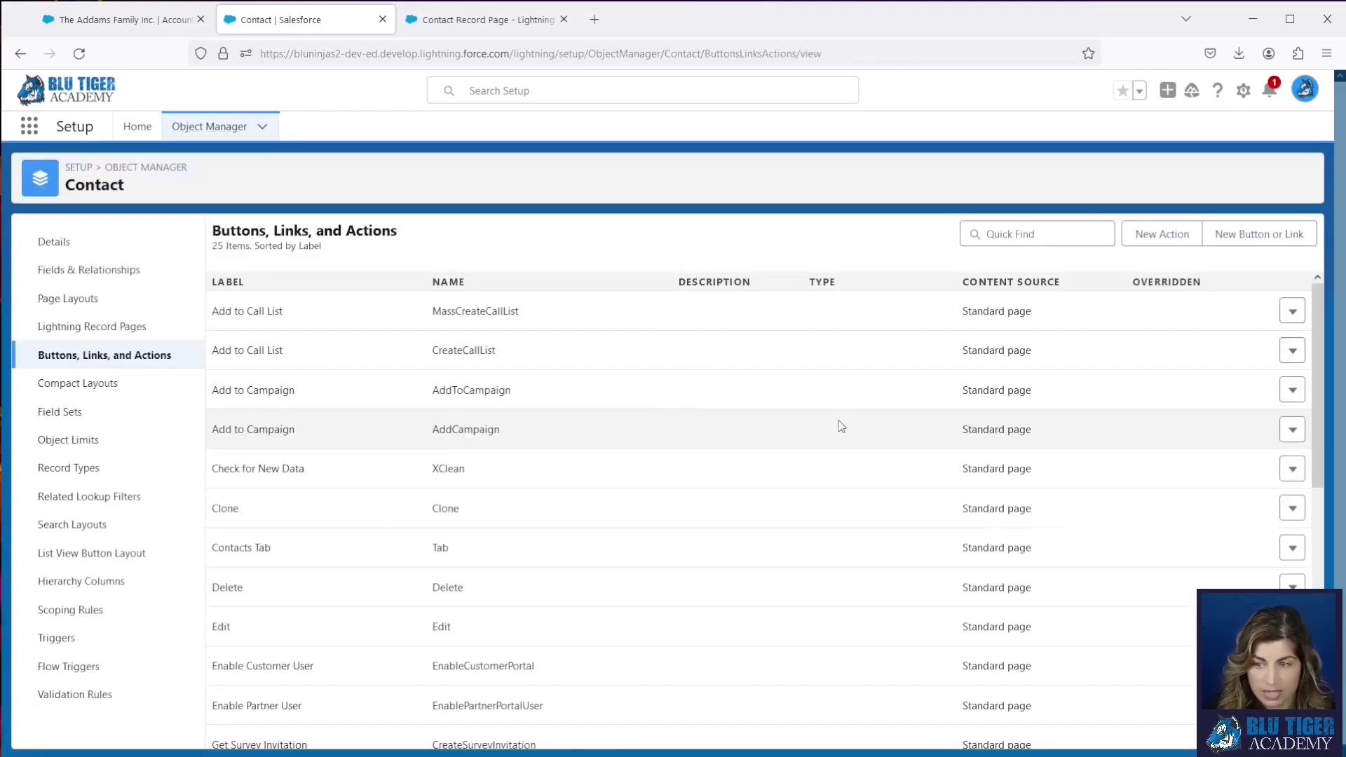
Step: In a new button, paste the OpenAccountDetailPageinClassic page URL as its content
left_click(1280, 237)
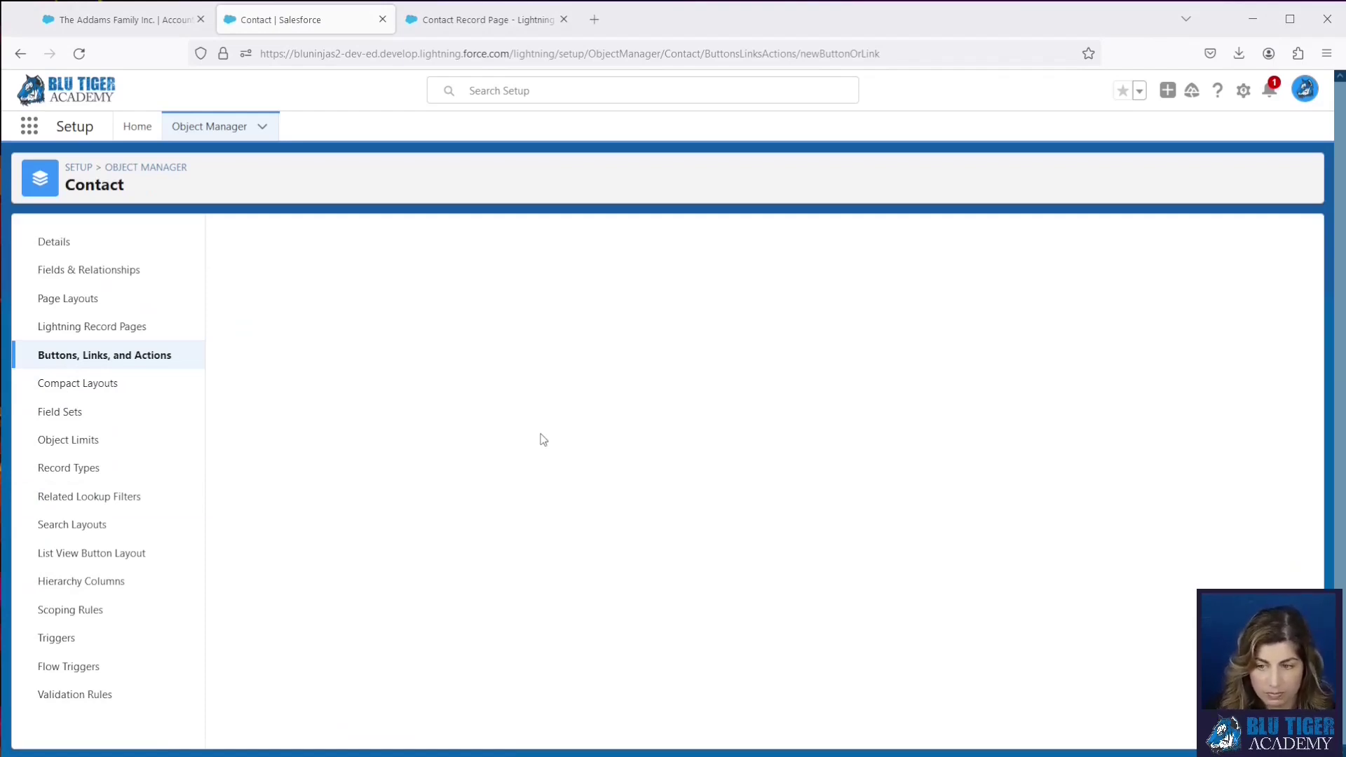
left_click(505, 631)
type("/apex/OpenAccountDetailPageinClassic?id={!Account.Id}")
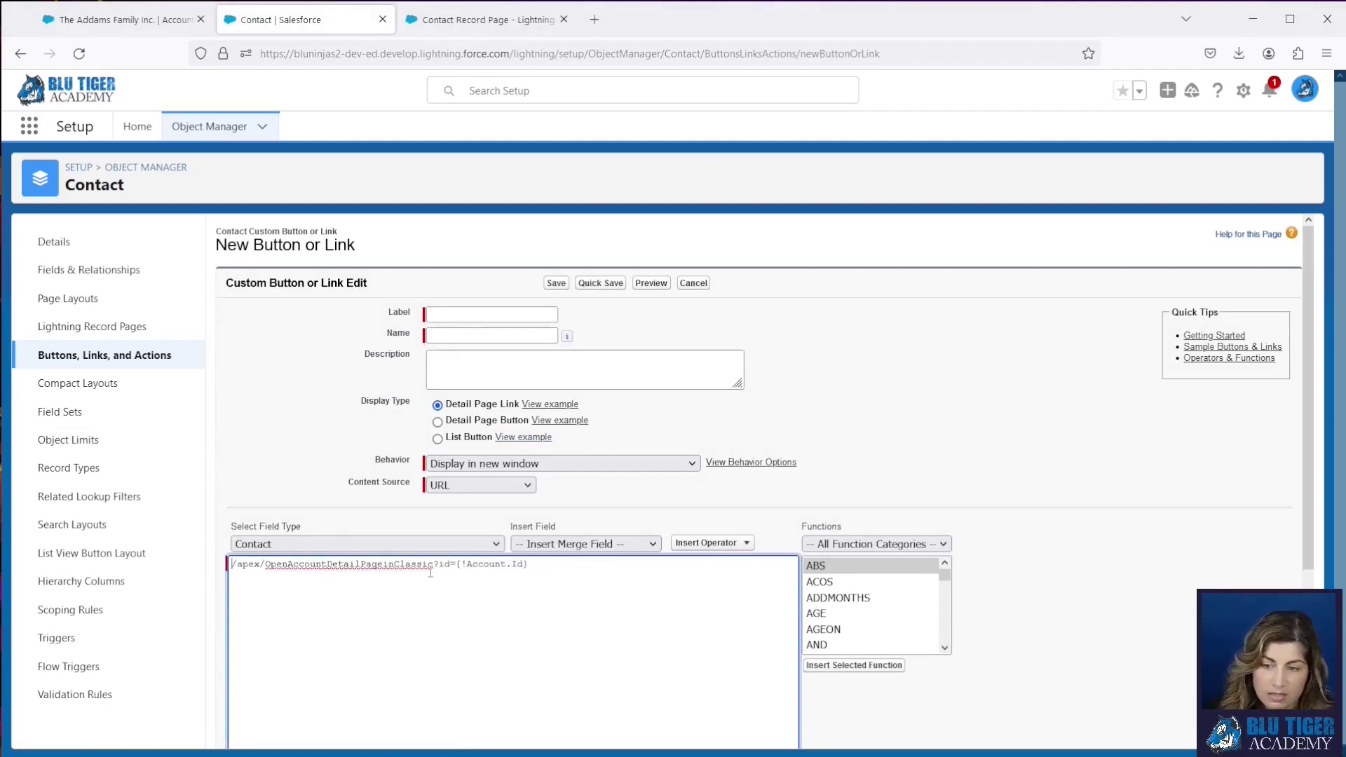
left_click_drag(435, 568, 269, 570)
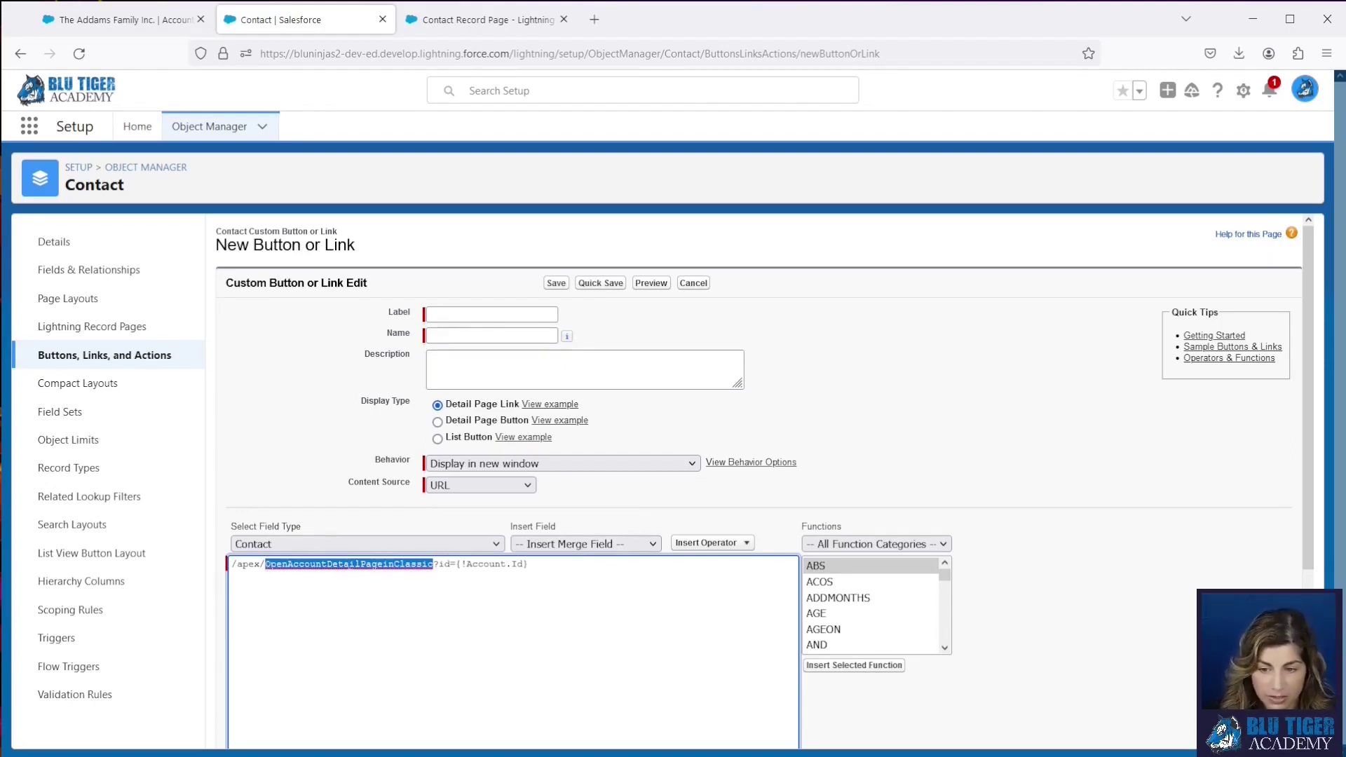
Step: Label it Merge Contact in Classic as a Detail Page Button opening in a new window, and save
left_click(448, 319)
type("Mer")
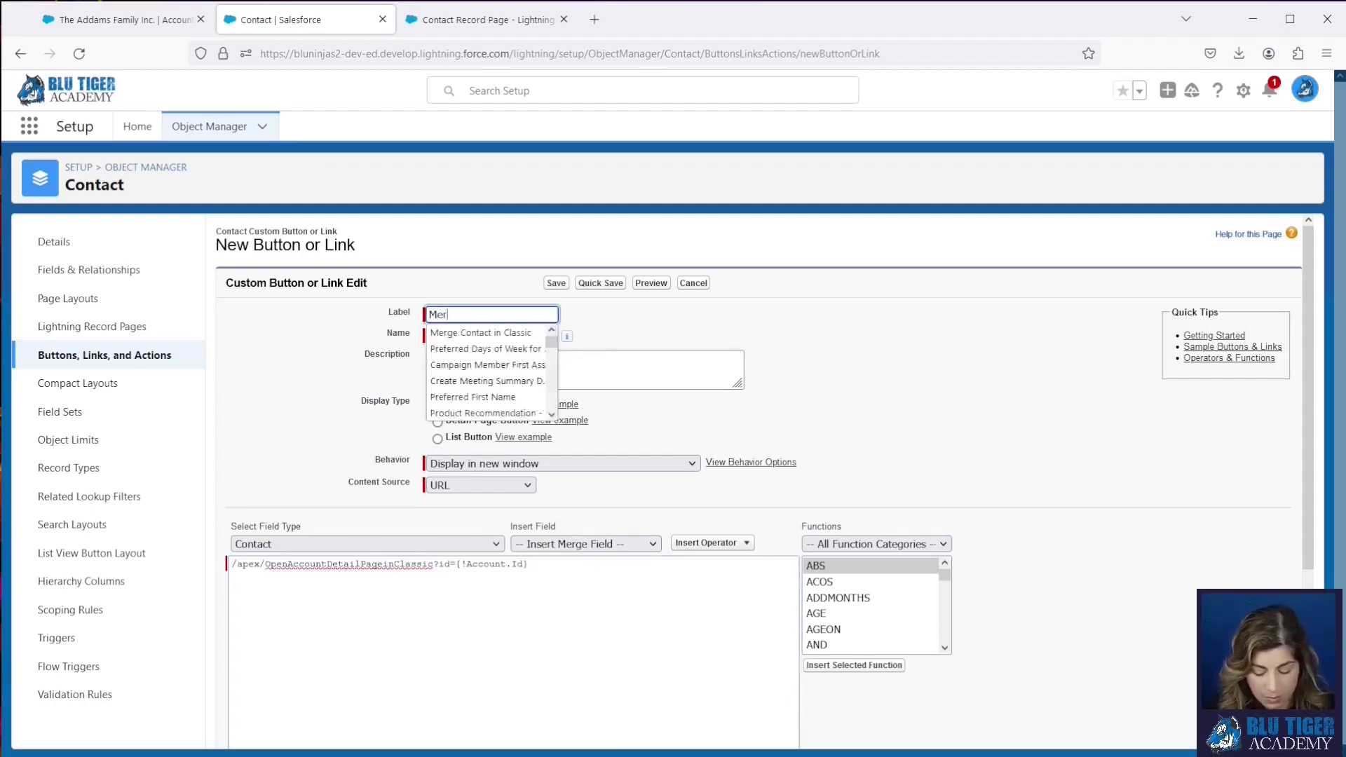
type("ge Cont")
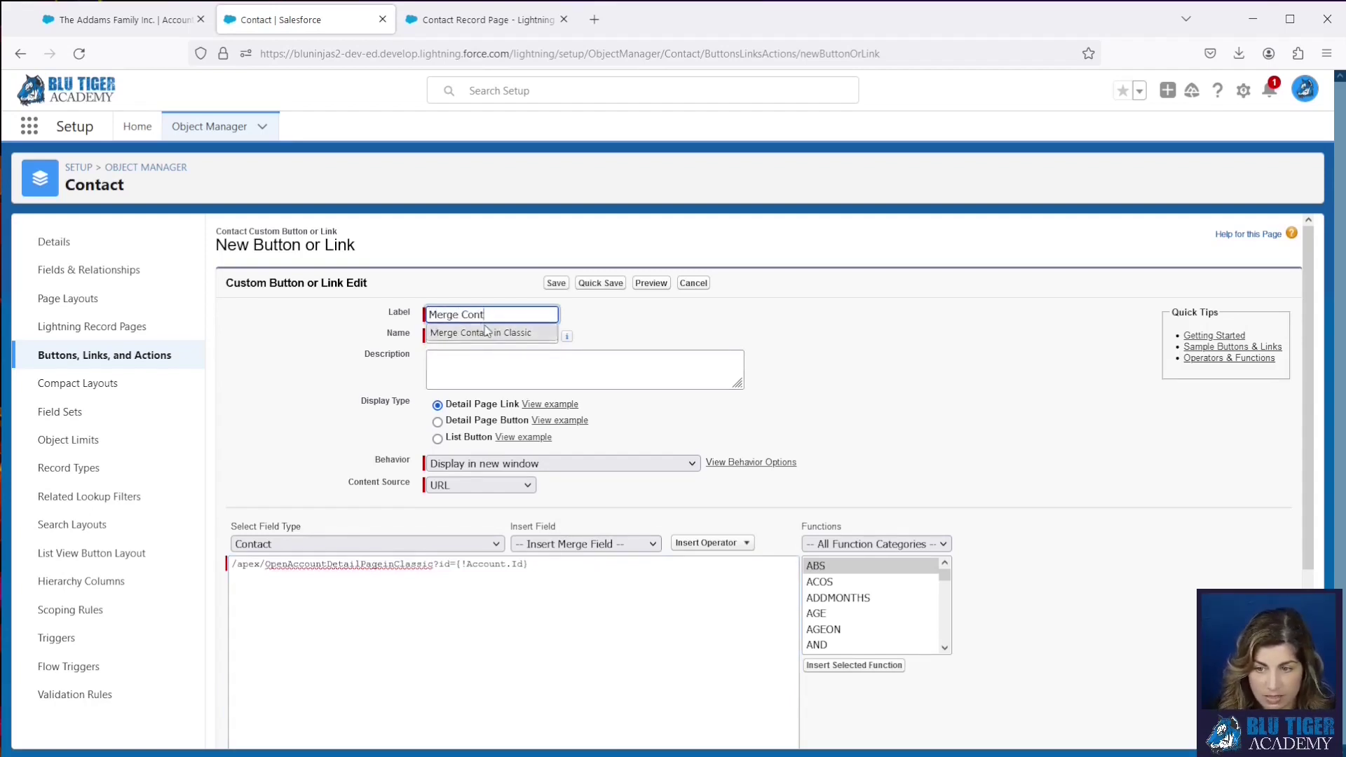
left_click(491, 333)
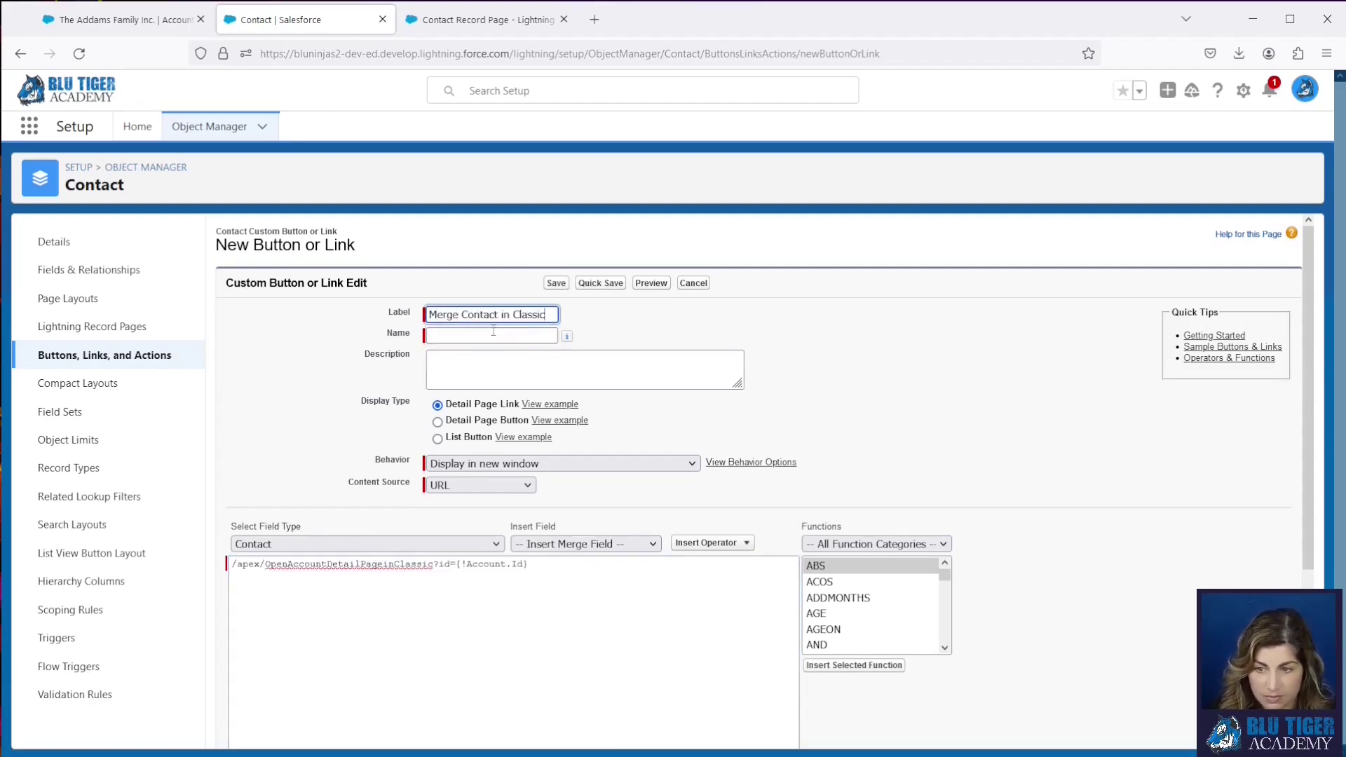
left_click(438, 422)
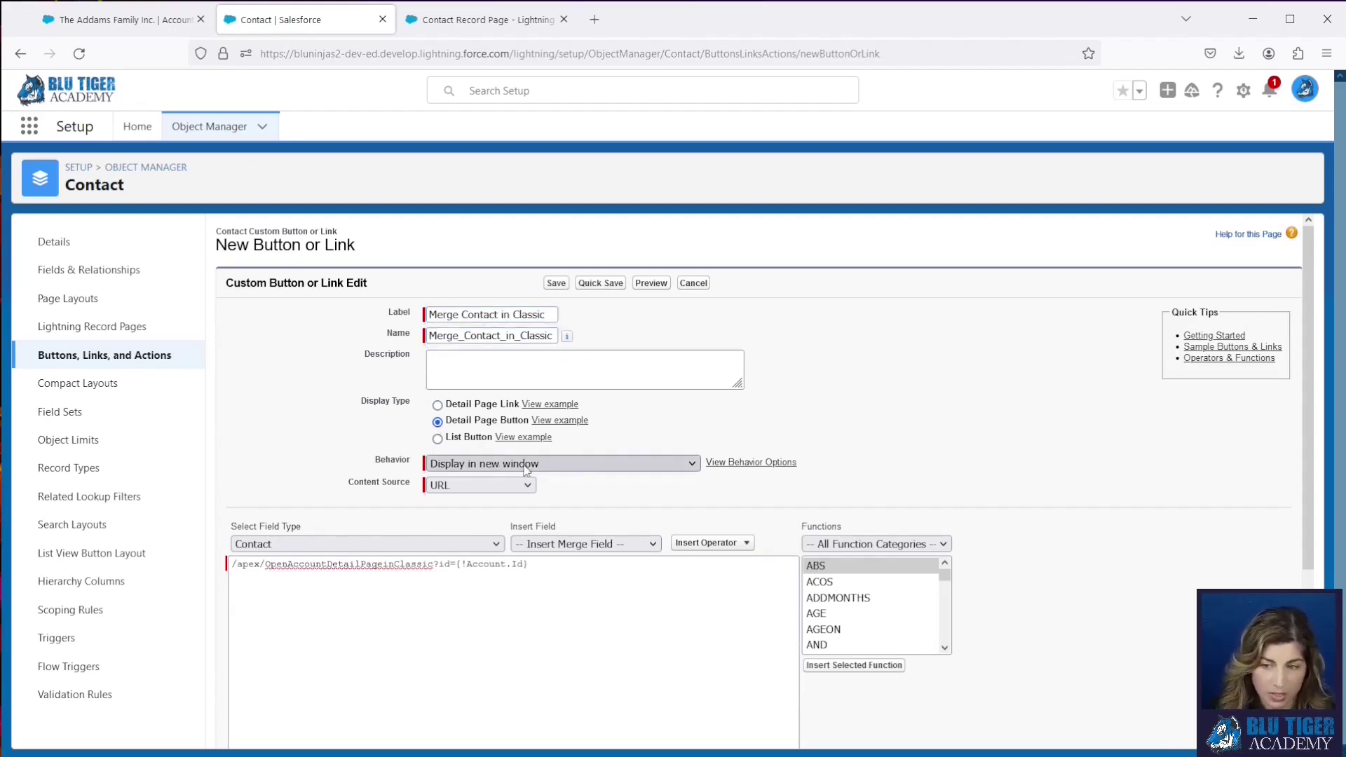
left_click(593, 468)
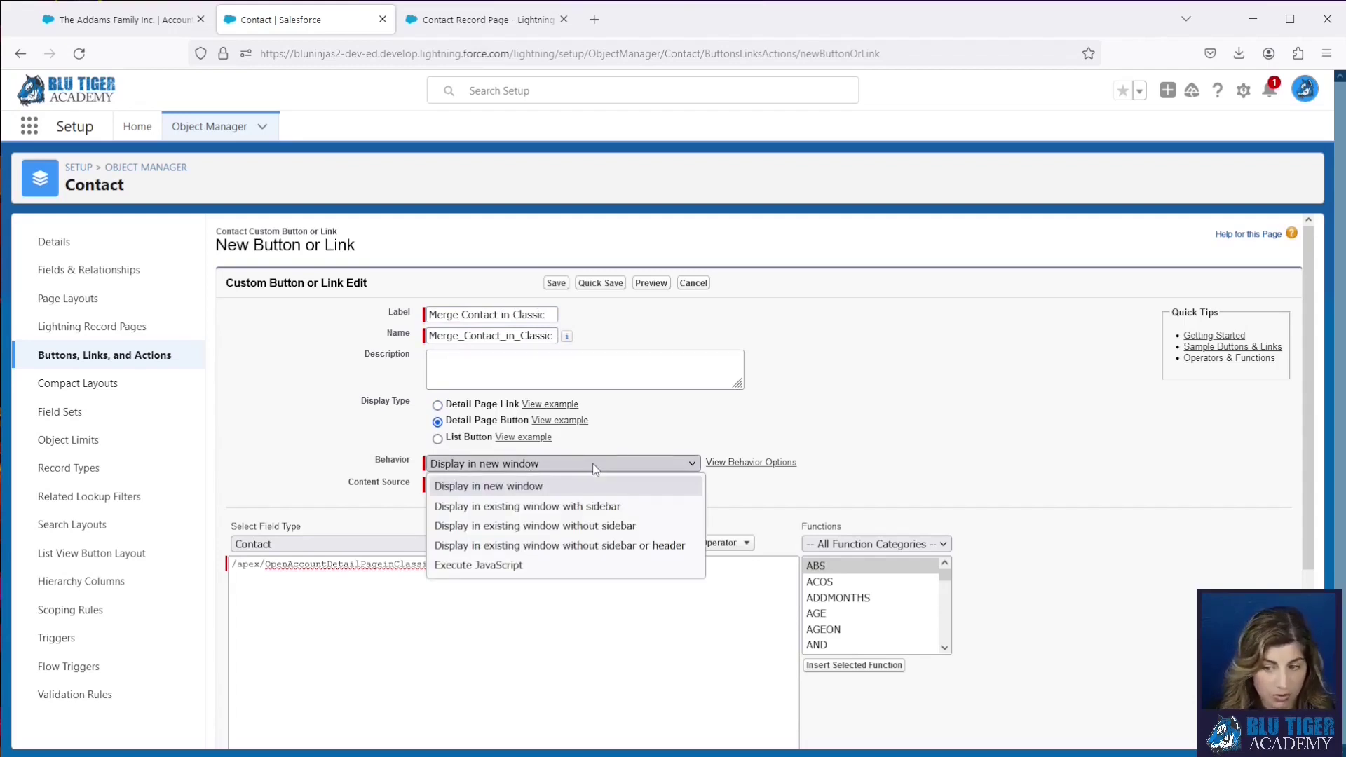
left_click(632, 442)
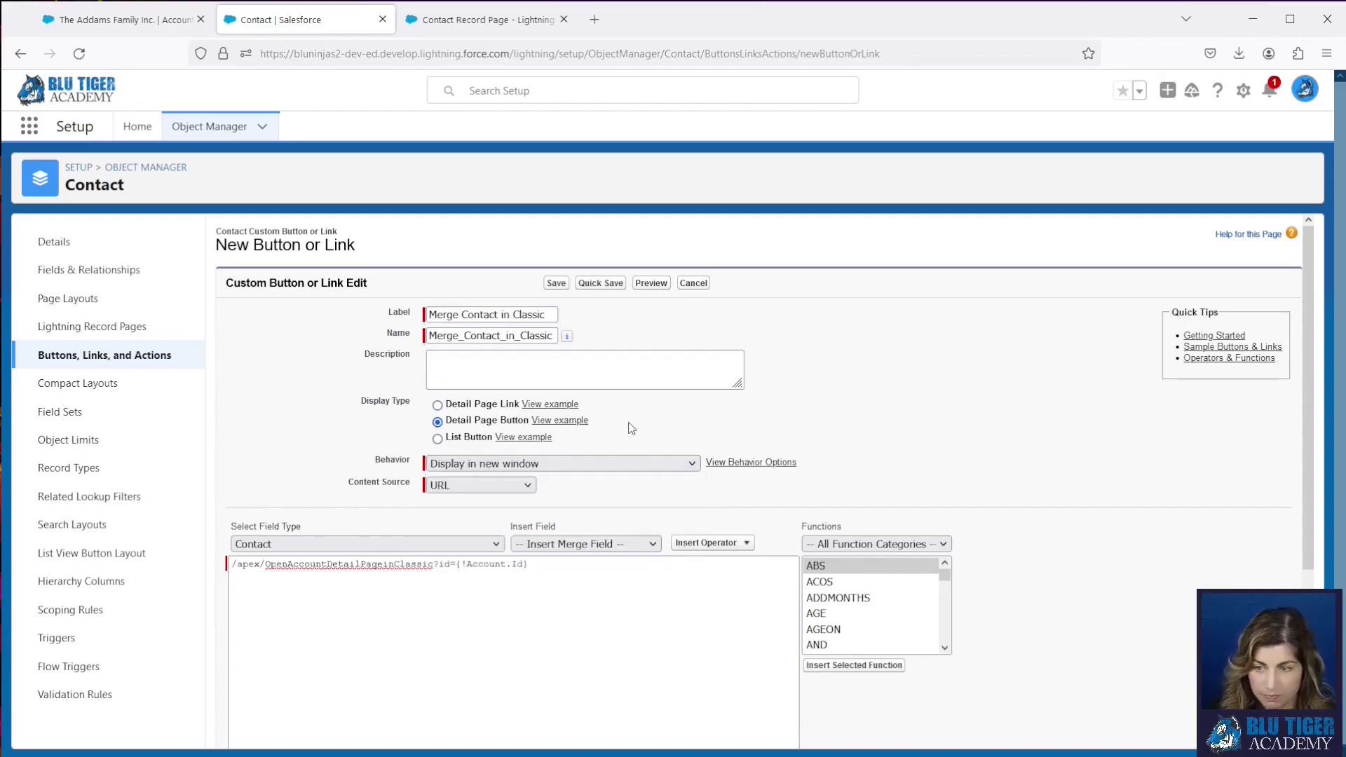
left_click(557, 284)
left_click(754, 393)
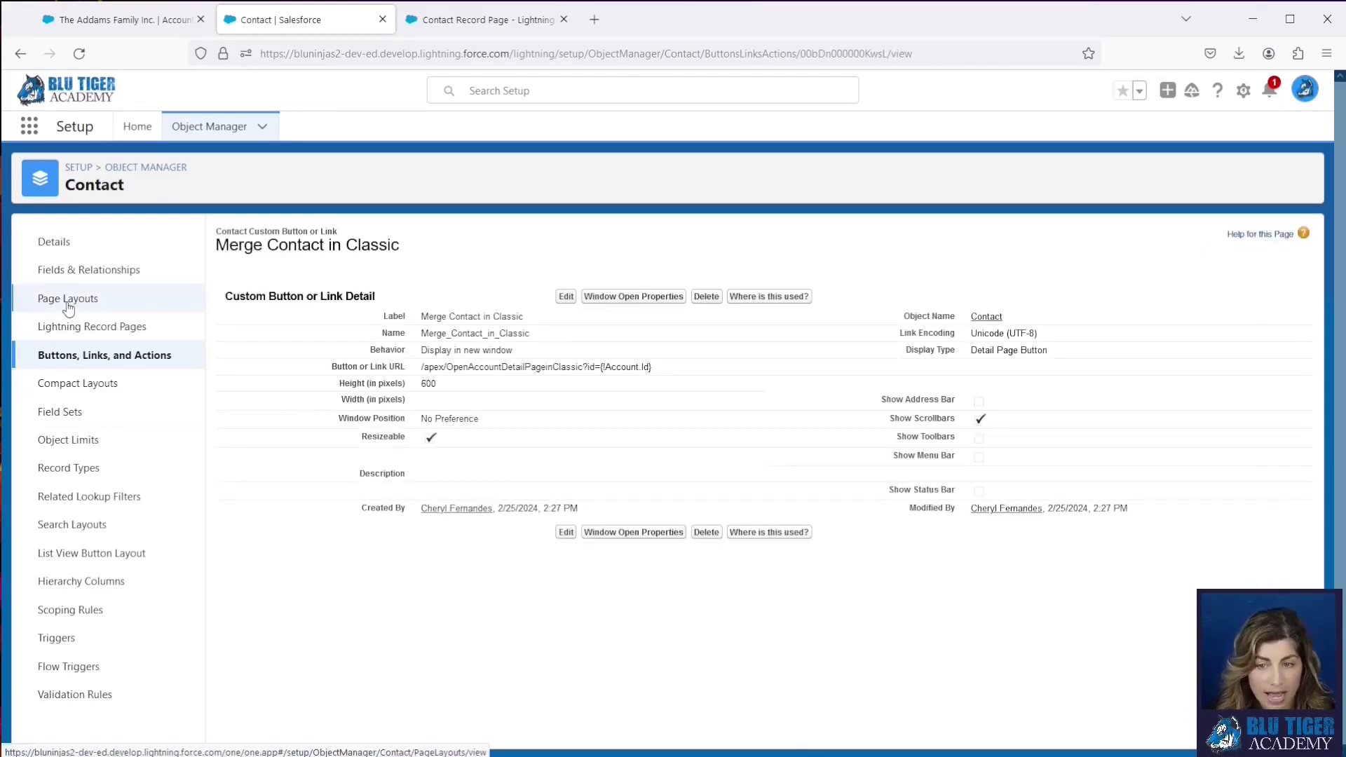
Step: Drag Merge Contact in Classic into Contact Layout's Mobile & Lightning Actions and quick save
left_click(68, 303)
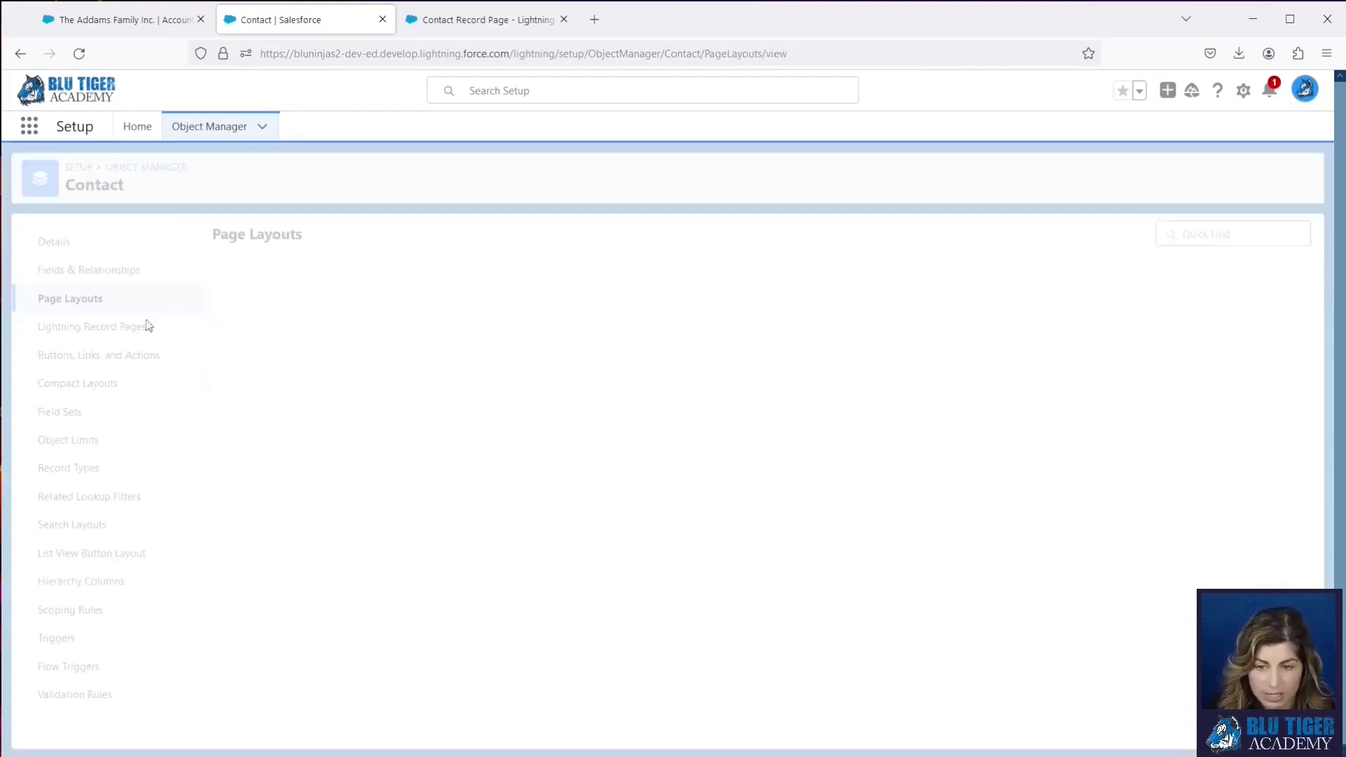
left_click(257, 432)
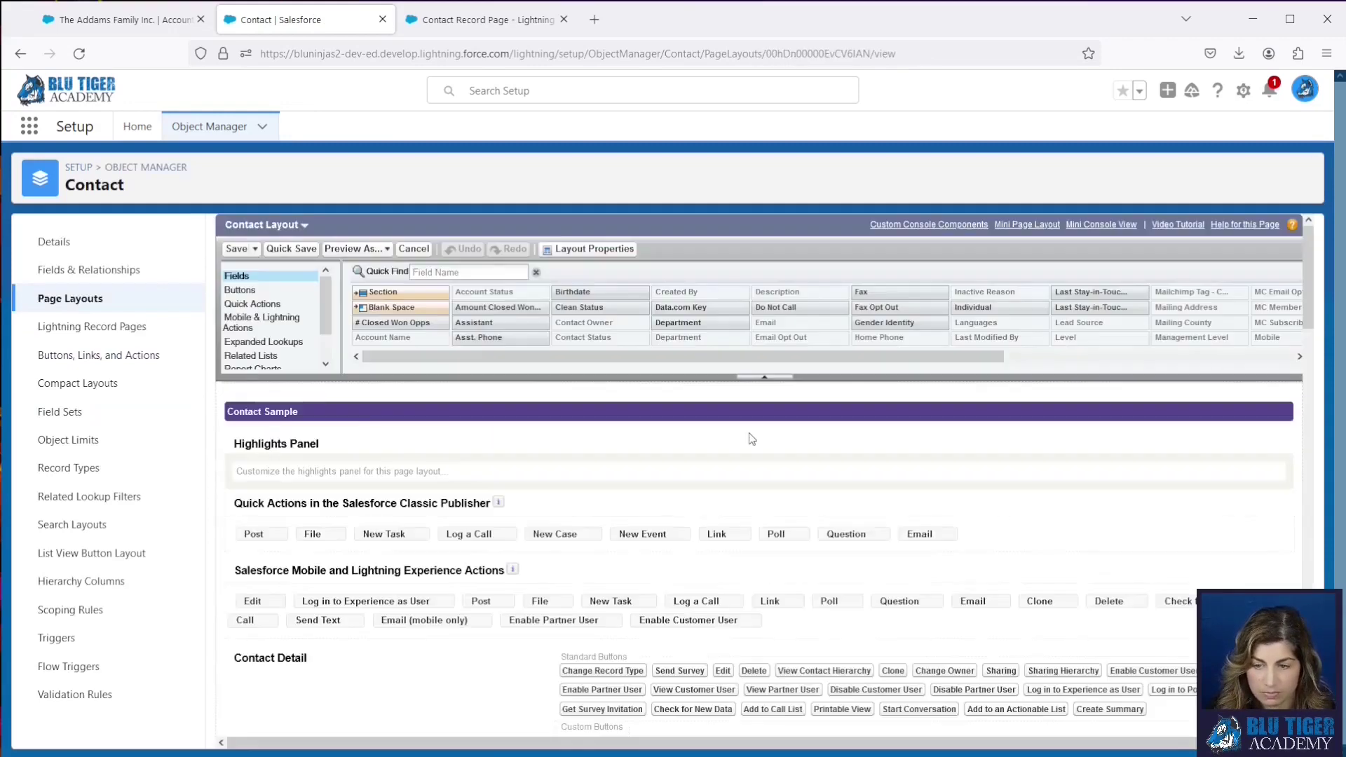
left_click(266, 322)
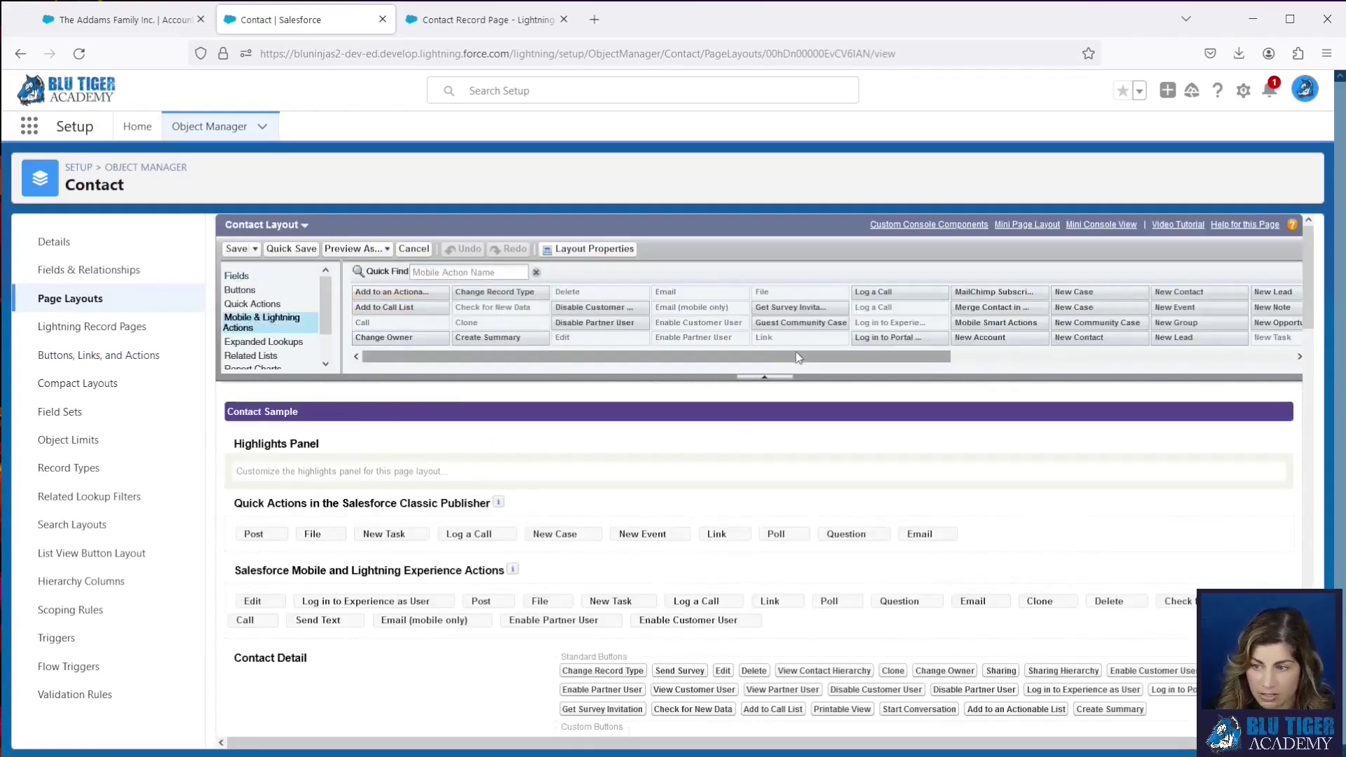
left_click_drag(797, 360, 869, 364)
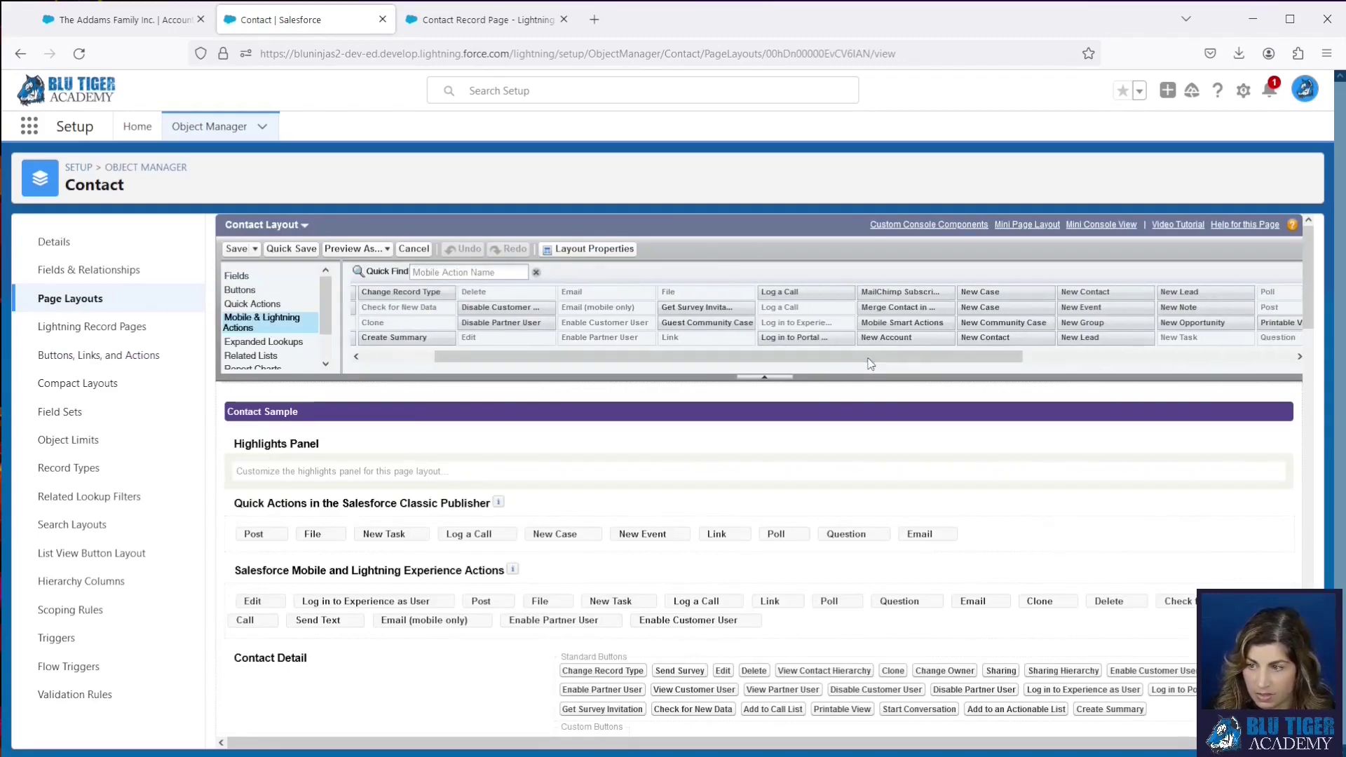
scroll(869, 363, "down", 2)
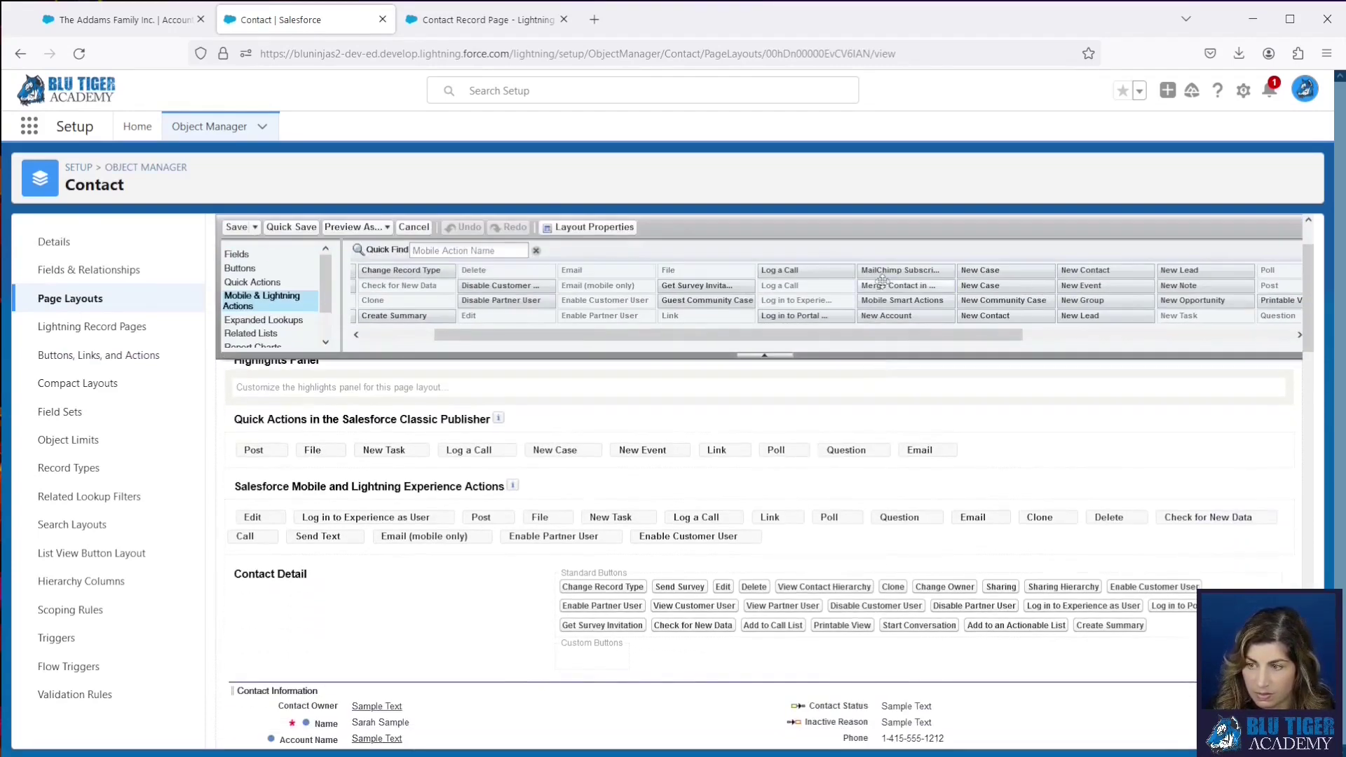
left_click_drag(883, 282, 785, 539)
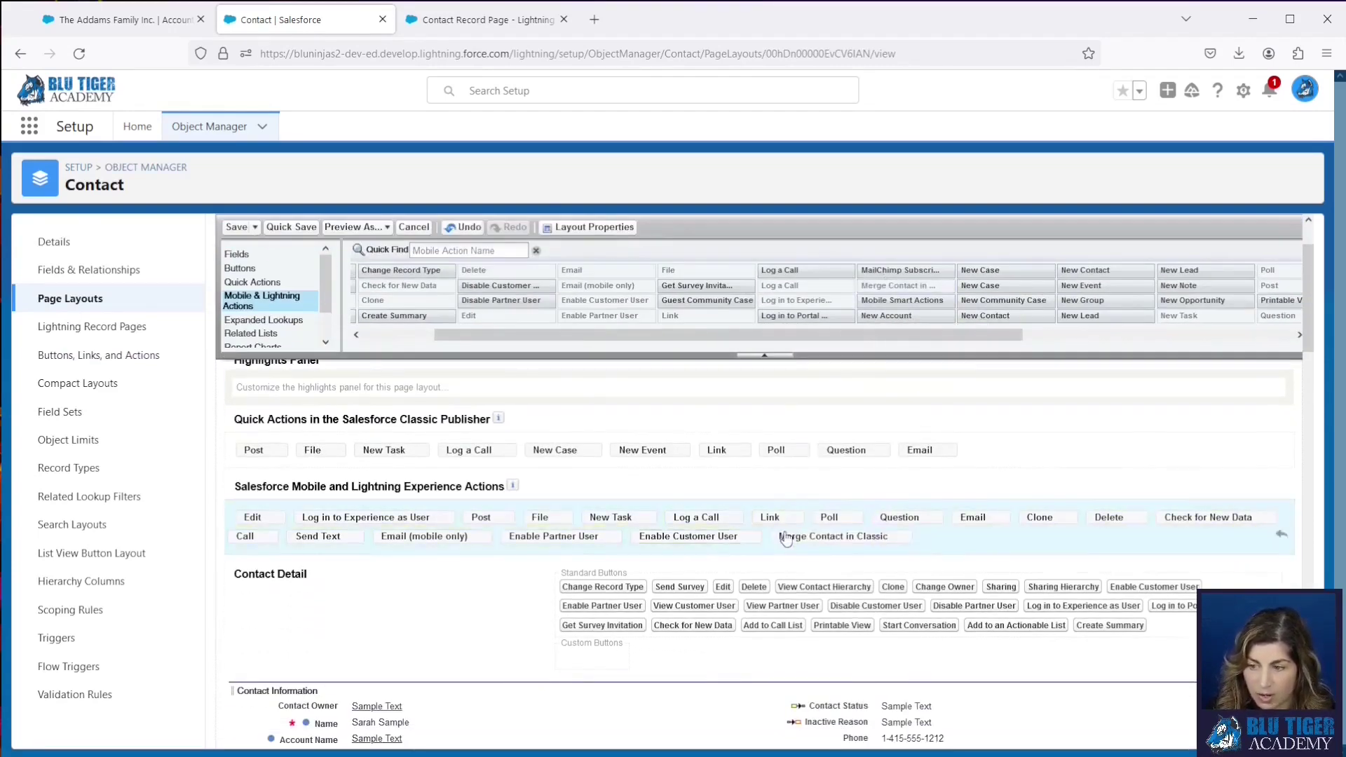
left_click(284, 228)
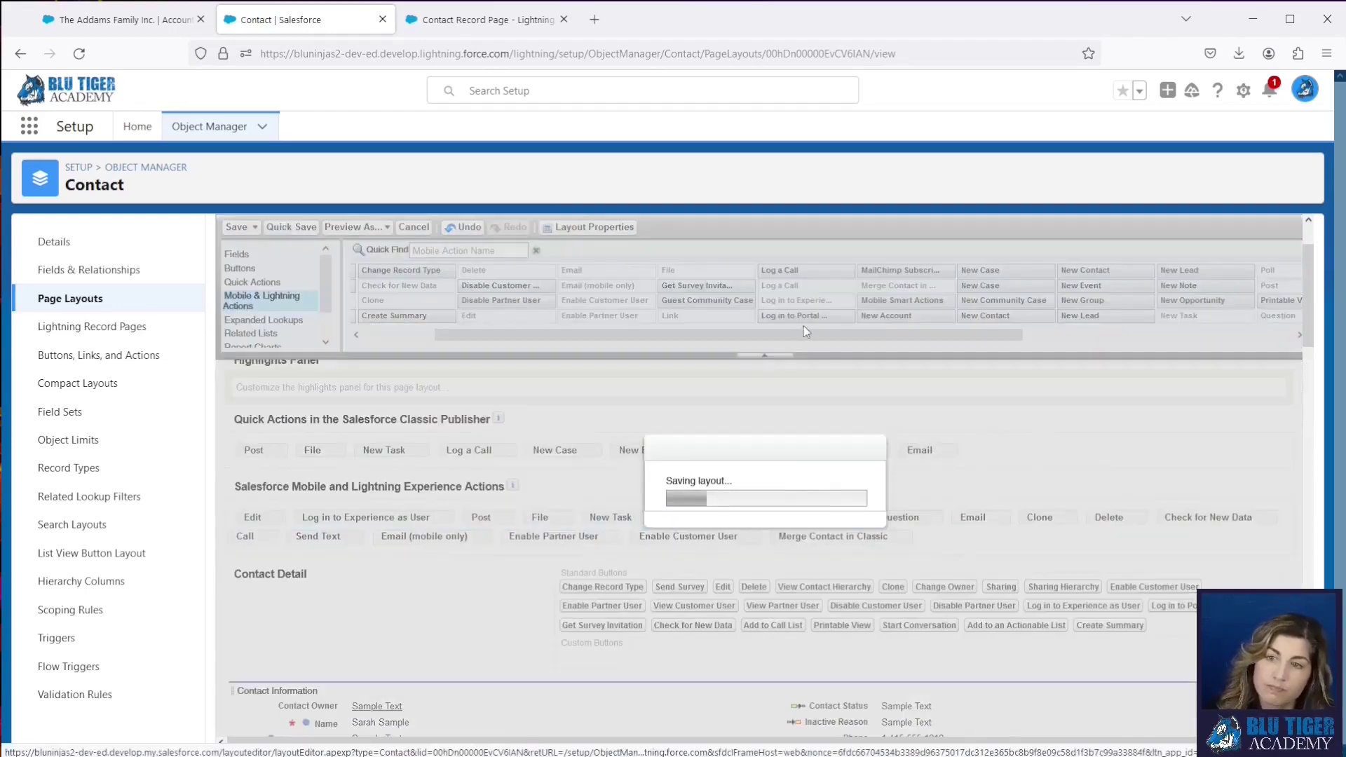
Step: From The Addams Family Inc. account, start a new contact named Morticia Addams
key("ctrl+Page_Up")
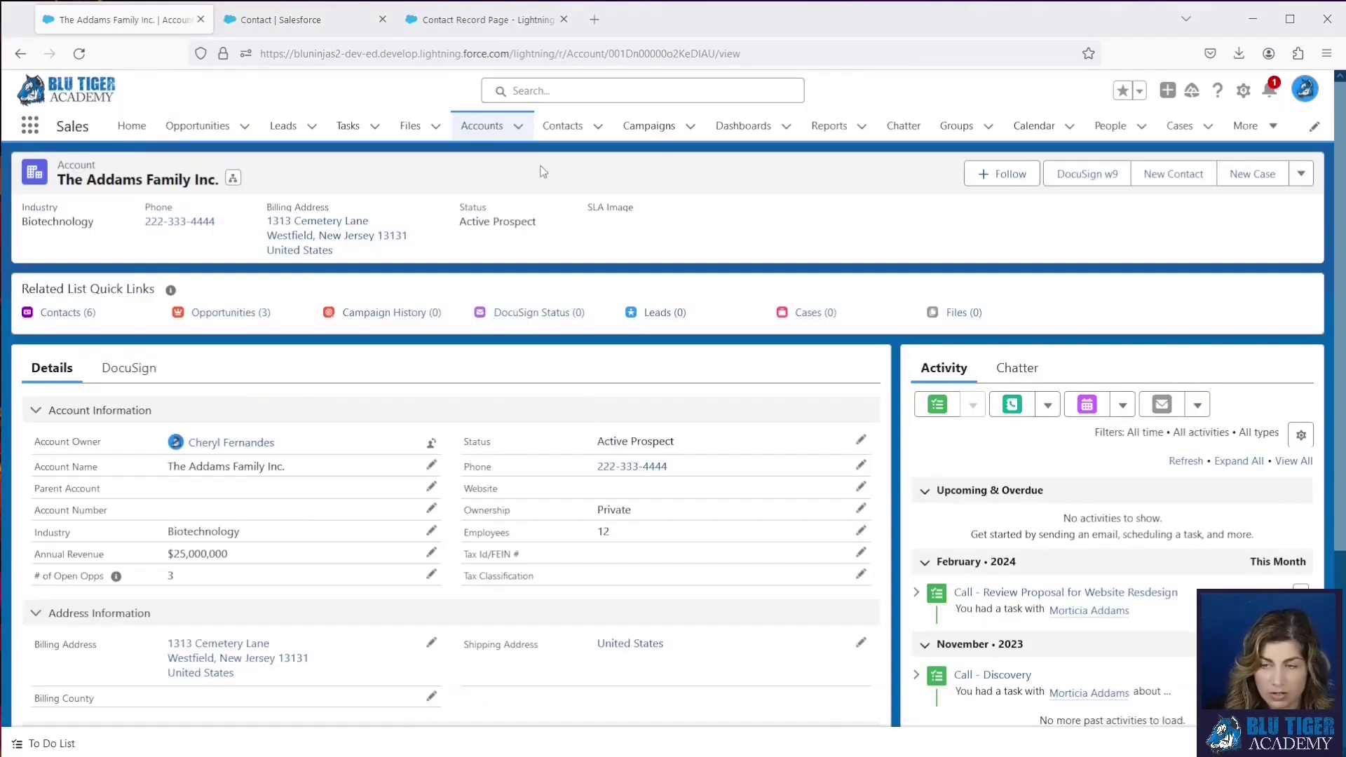
left_click(598, 127)
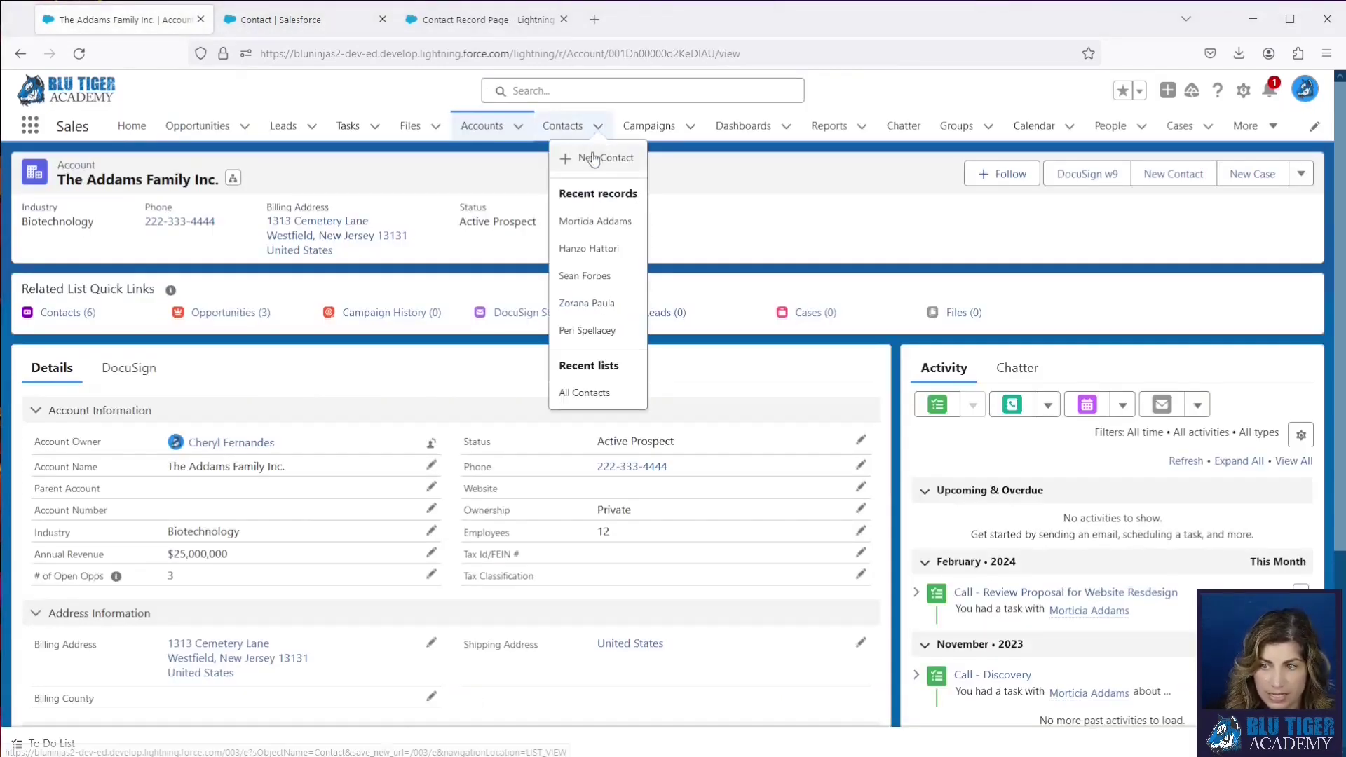
left_click(593, 158)
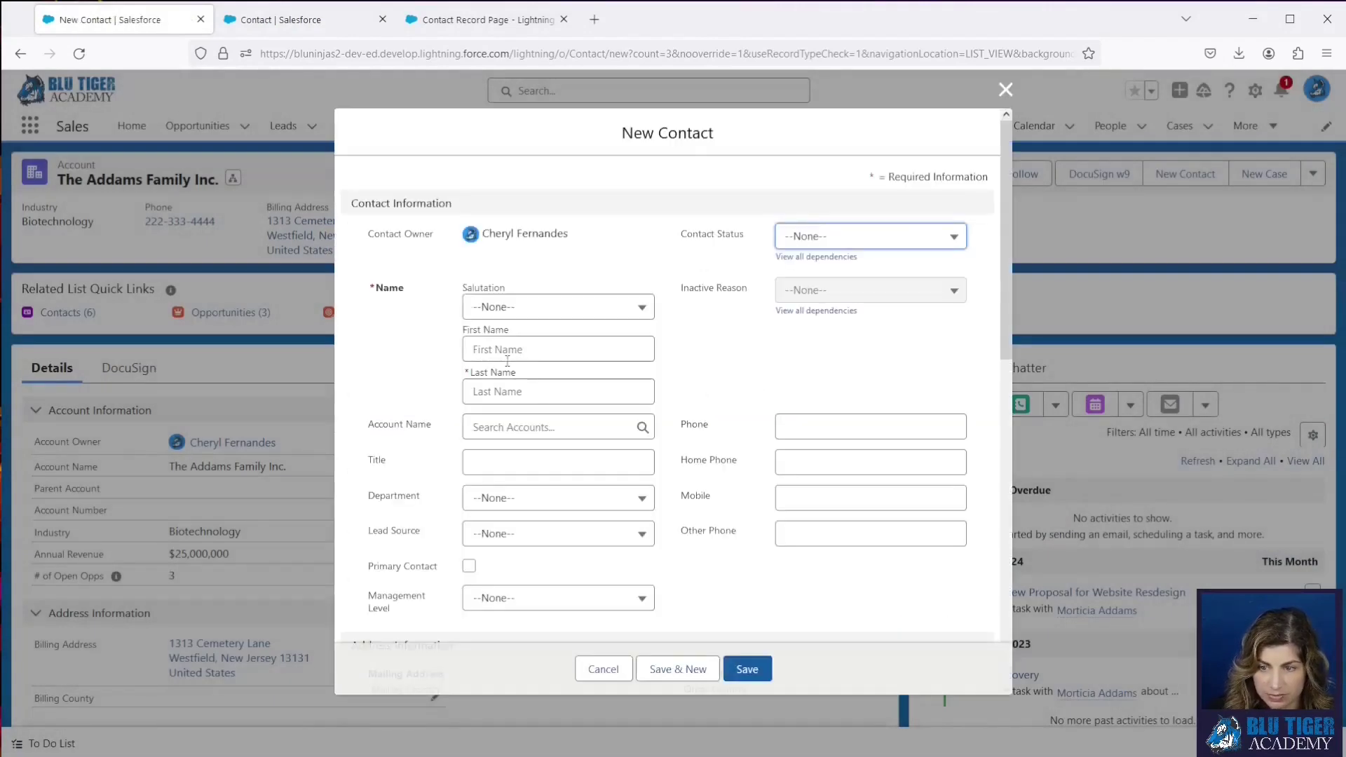
left_click(506, 353)
type("Morticia")
key("Tab")
type("Addam")
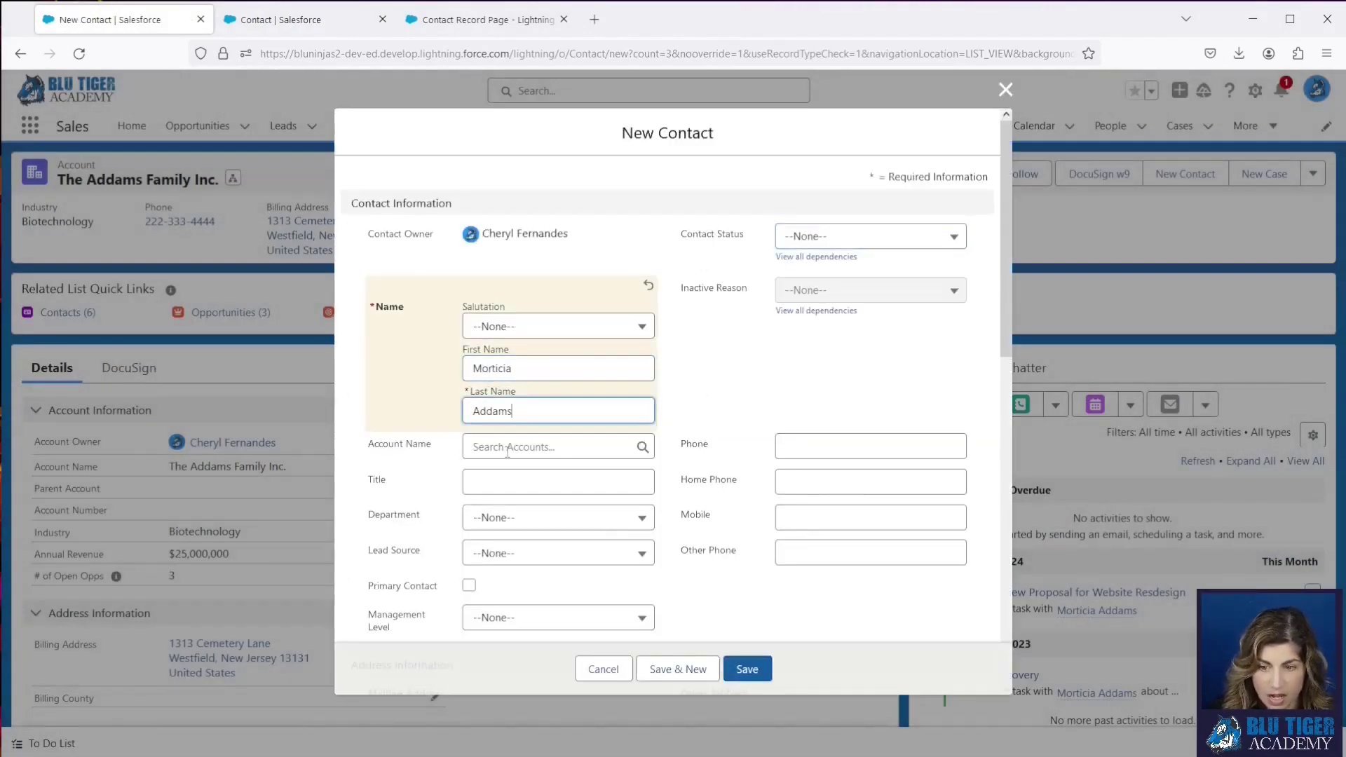
Step: Assign the contact to The Addams Family Inc., save it, and reopen the account record
left_click(507, 451)
type("the a")
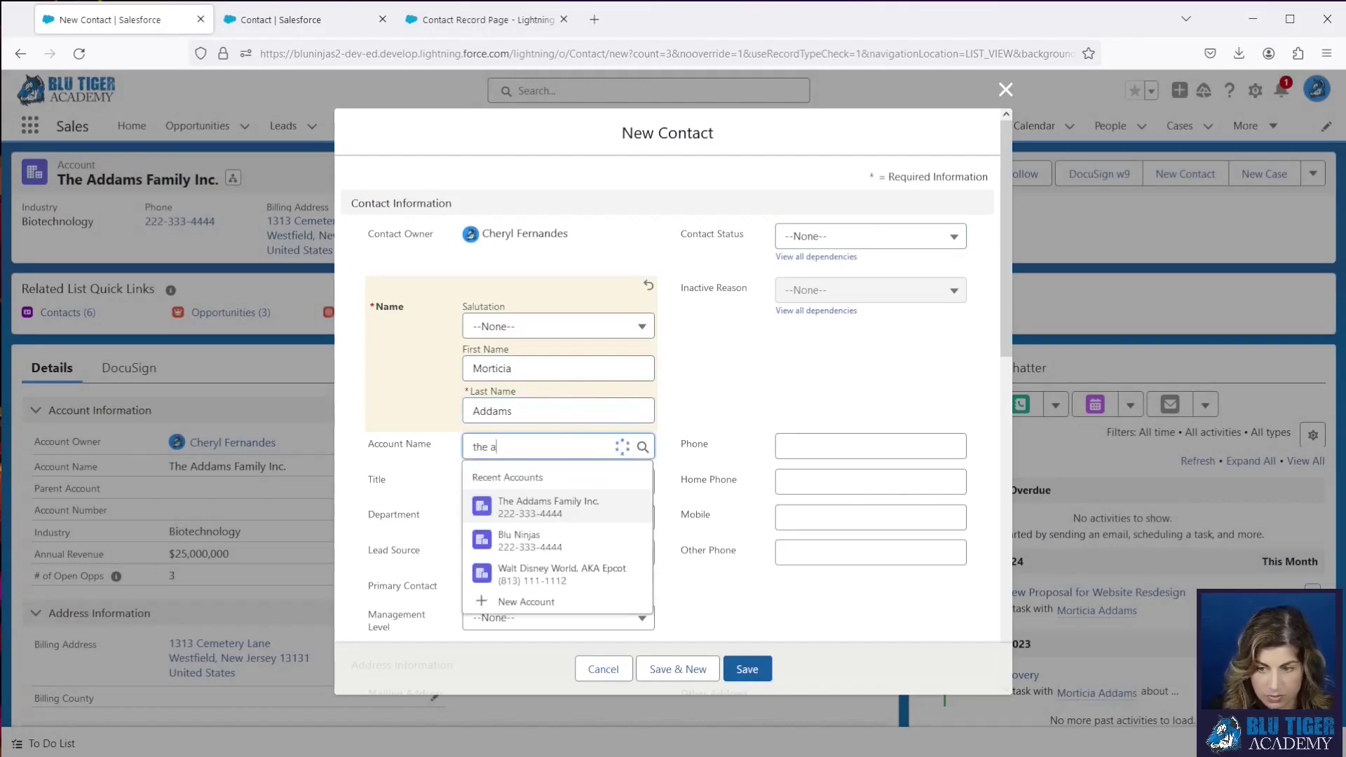
type("ddams")
left_click(521, 510)
left_click(746, 669)
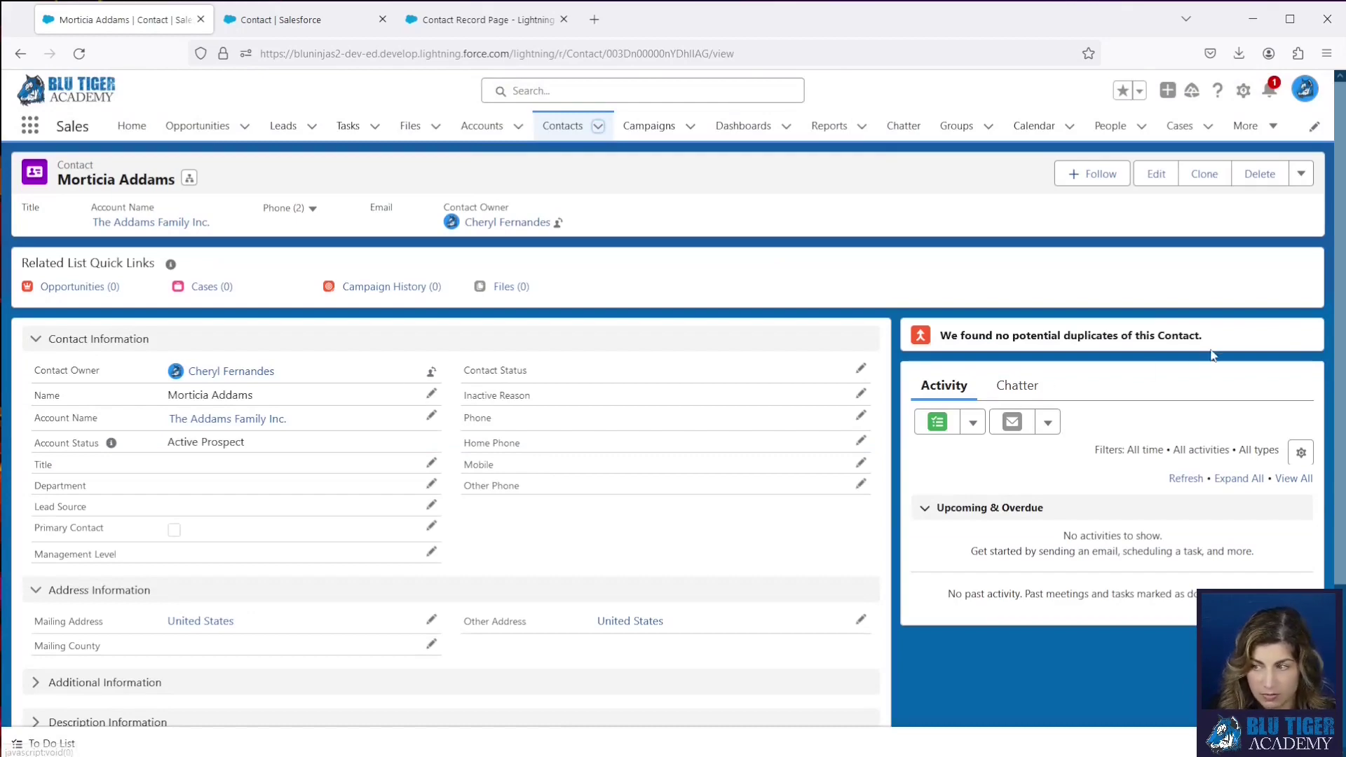
left_click_drag(1198, 339, 951, 349)
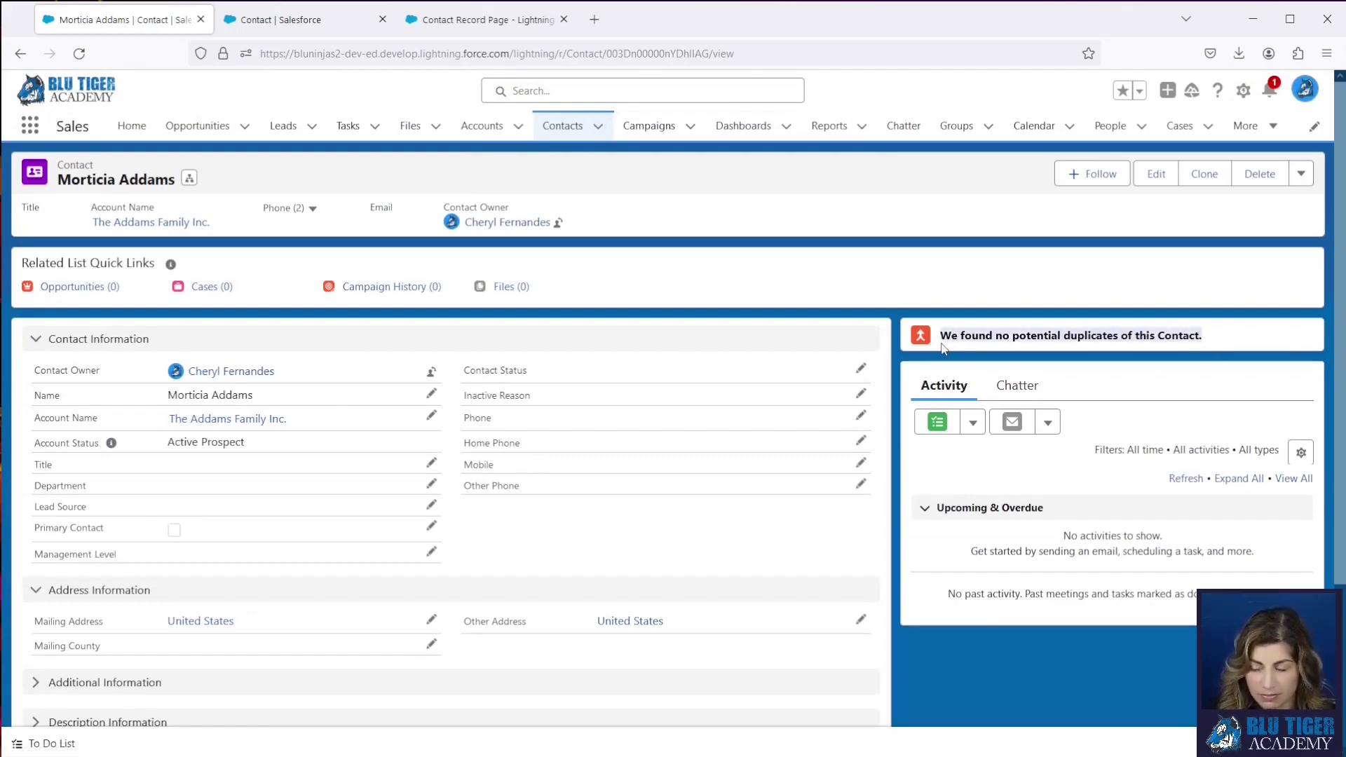
mouse_move(226, 419)
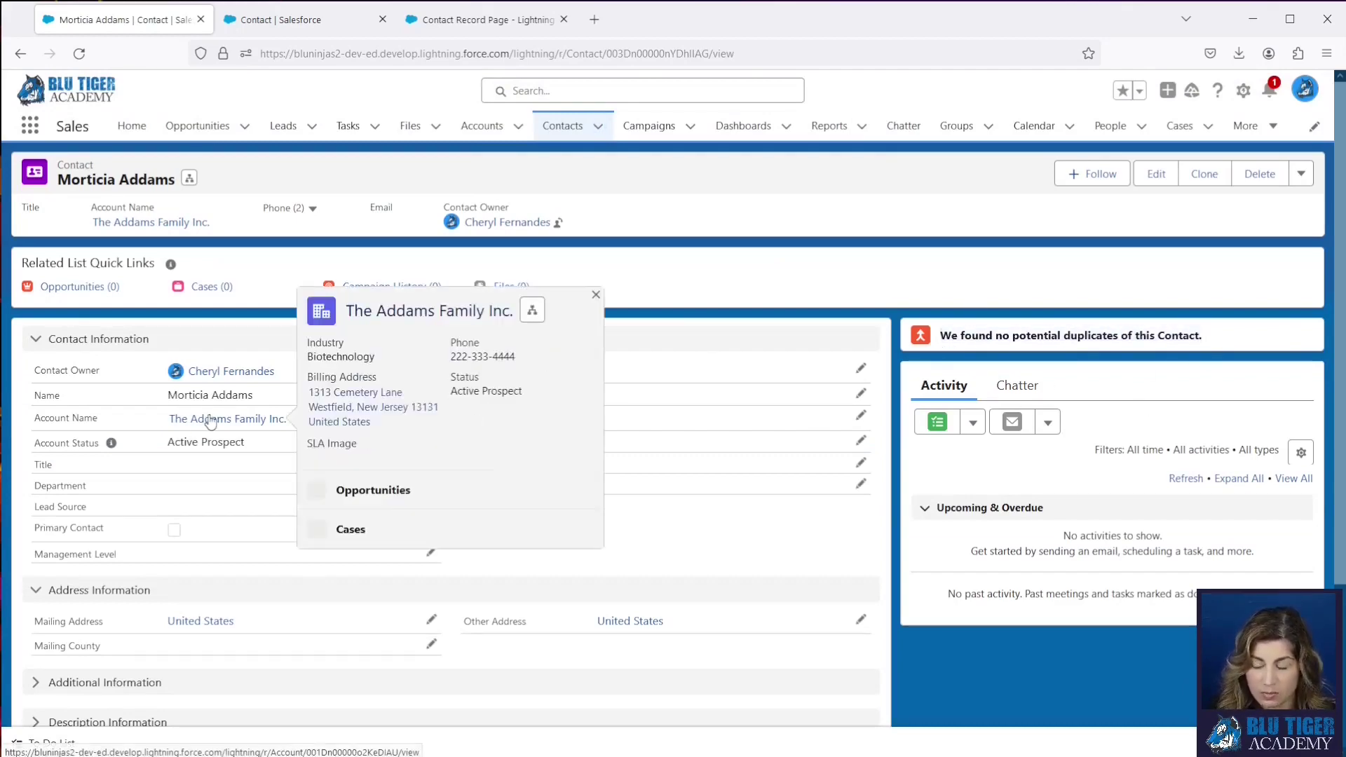
left_click(210, 420)
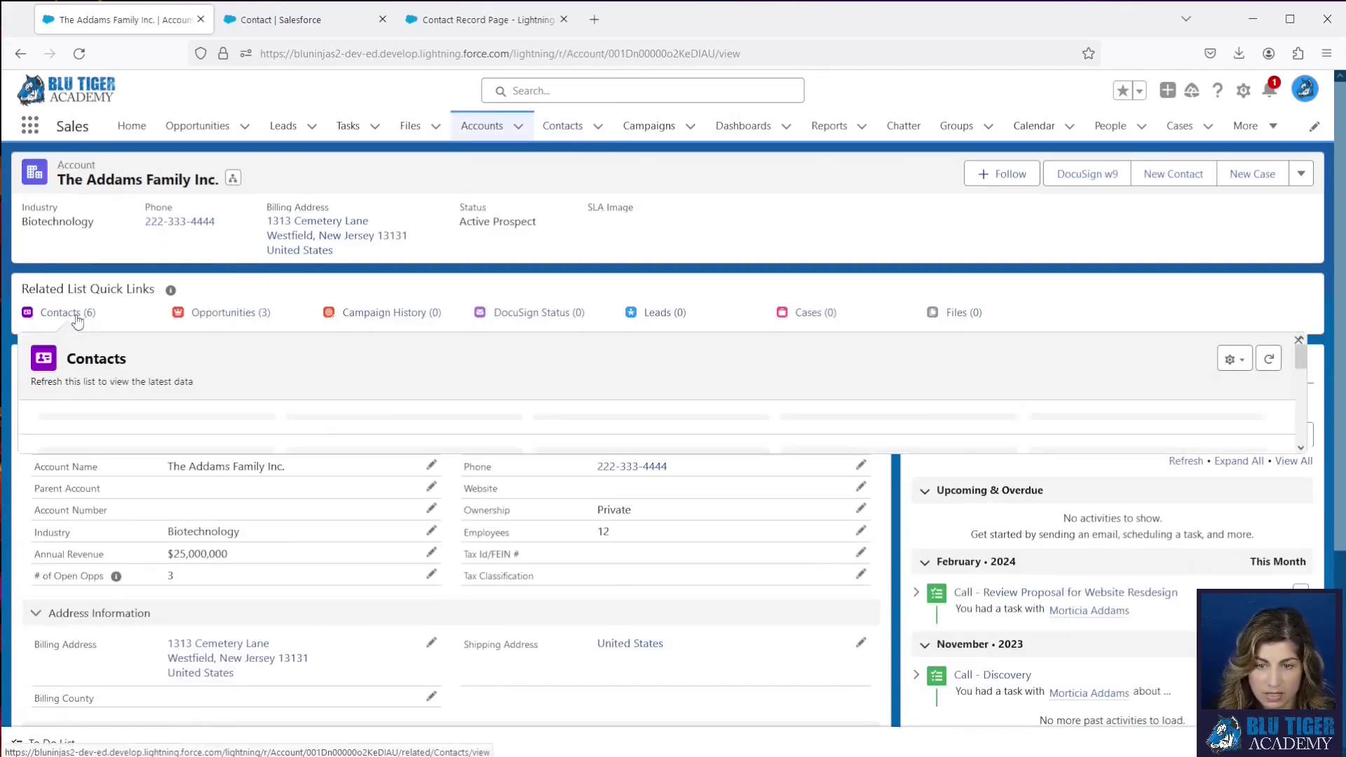
mouse_move(60, 312)
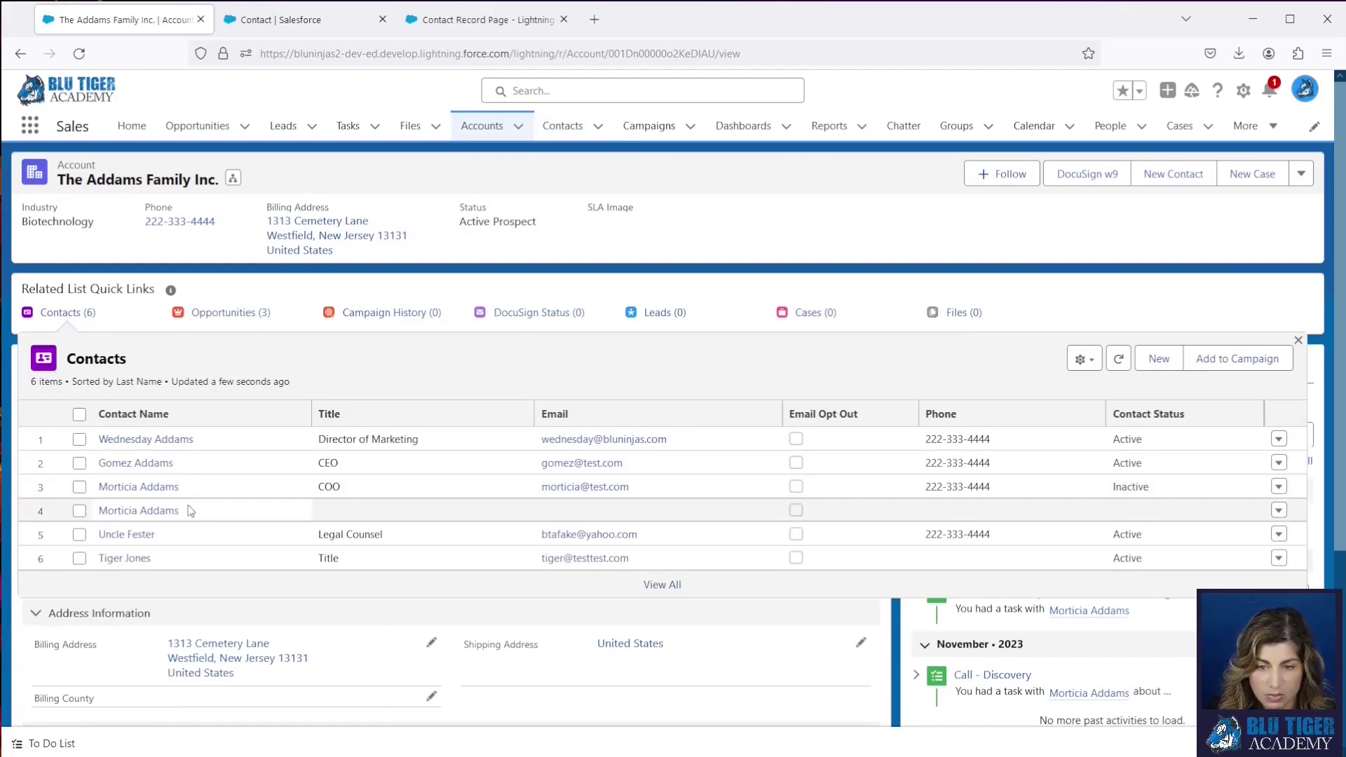
Step: Open the newer Morticia Addams contact and run its Merge Contact in Classic action
left_click(148, 513)
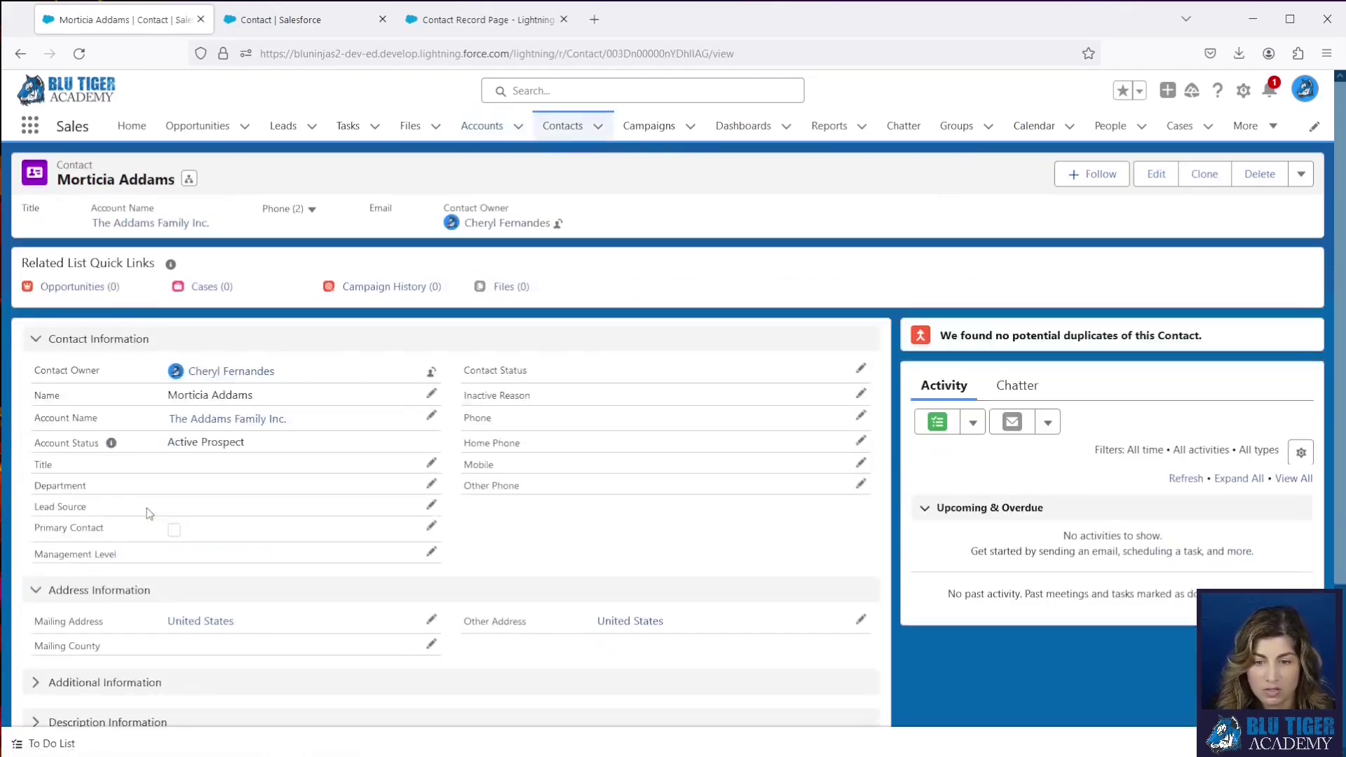
left_click(1302, 176)
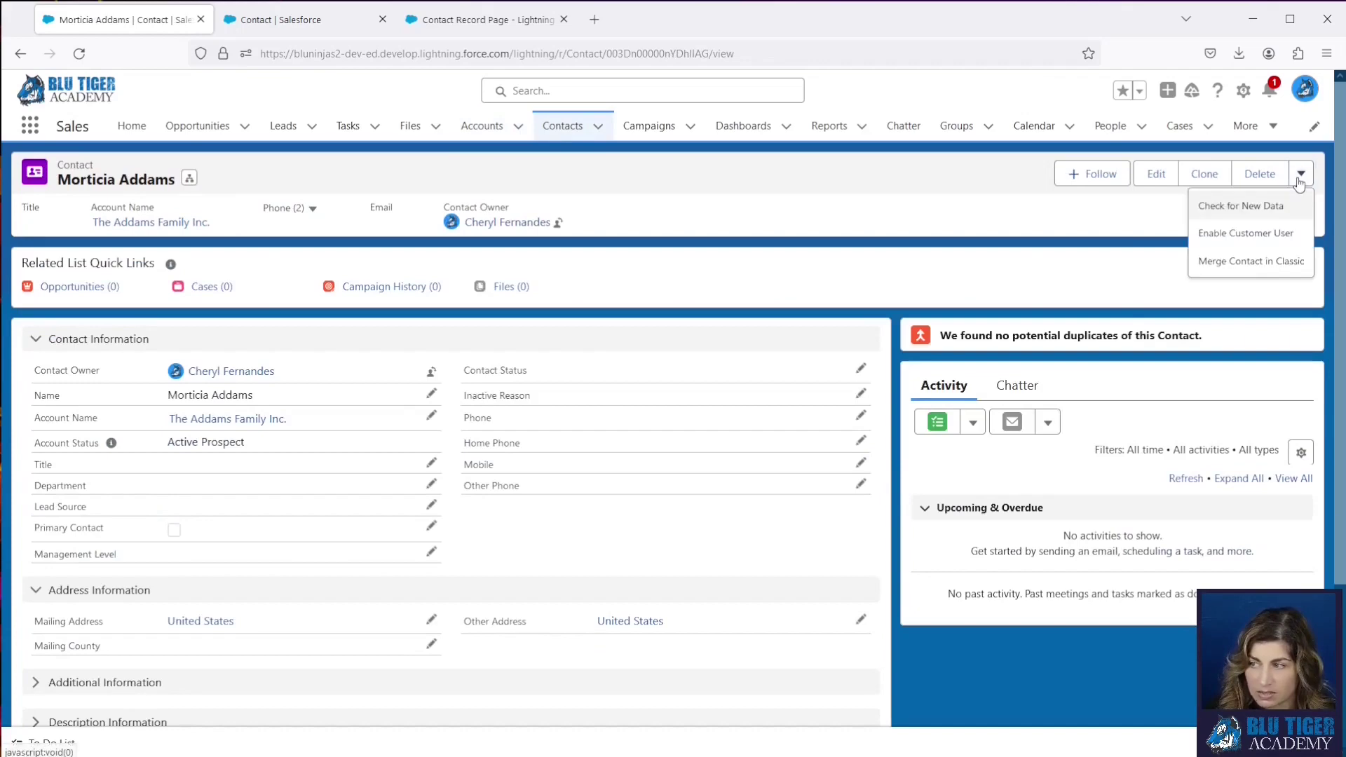
left_click(1238, 270)
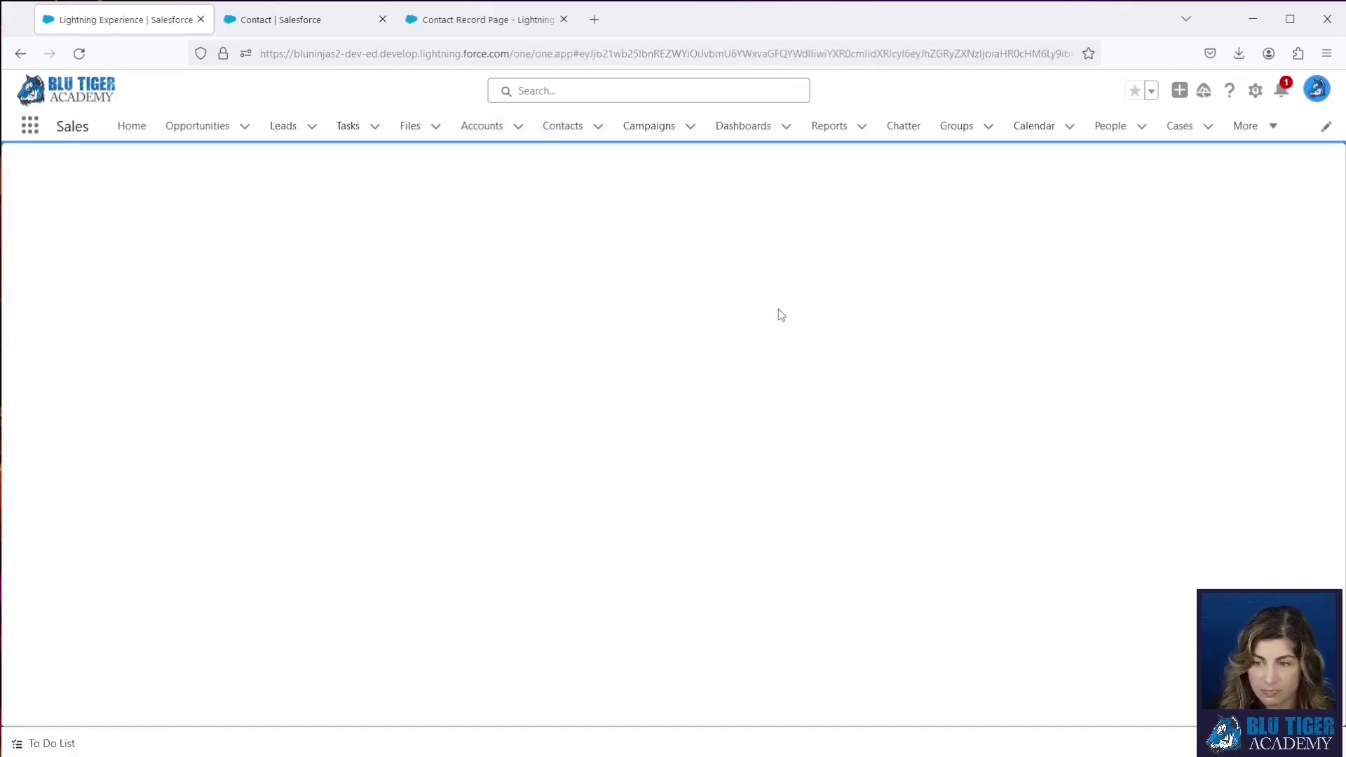
mouse_move(383, 237)
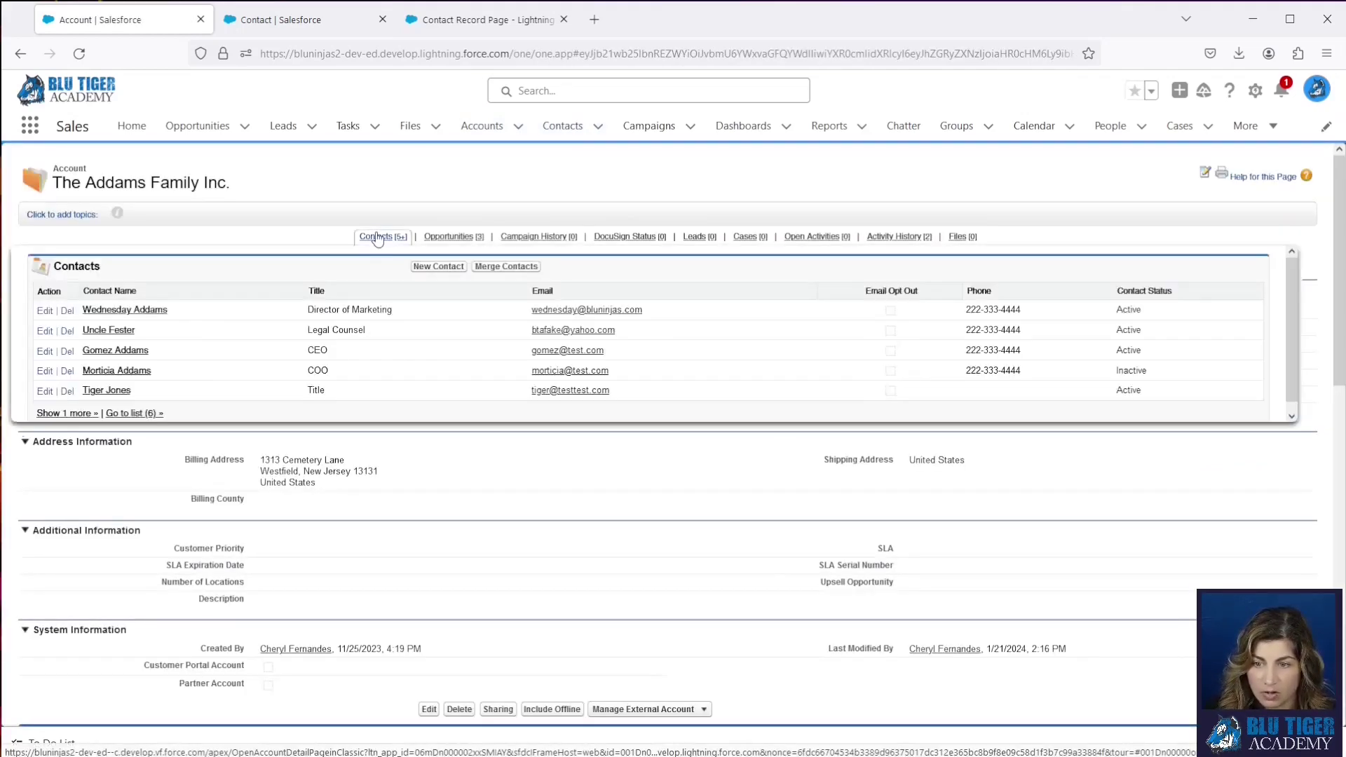
Step: Merge the account's two Morticia Addams contacts and confirm the merge
left_click(508, 267)
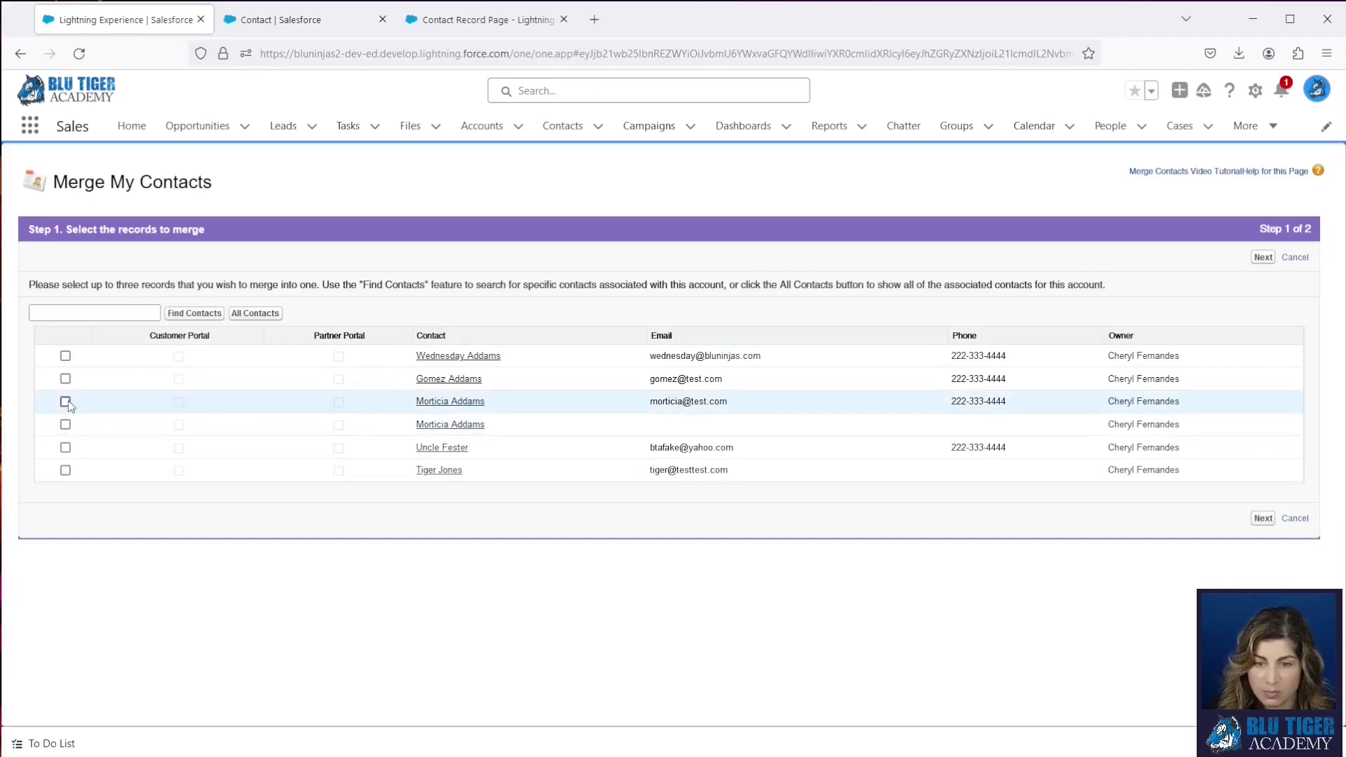
left_click(65, 401)
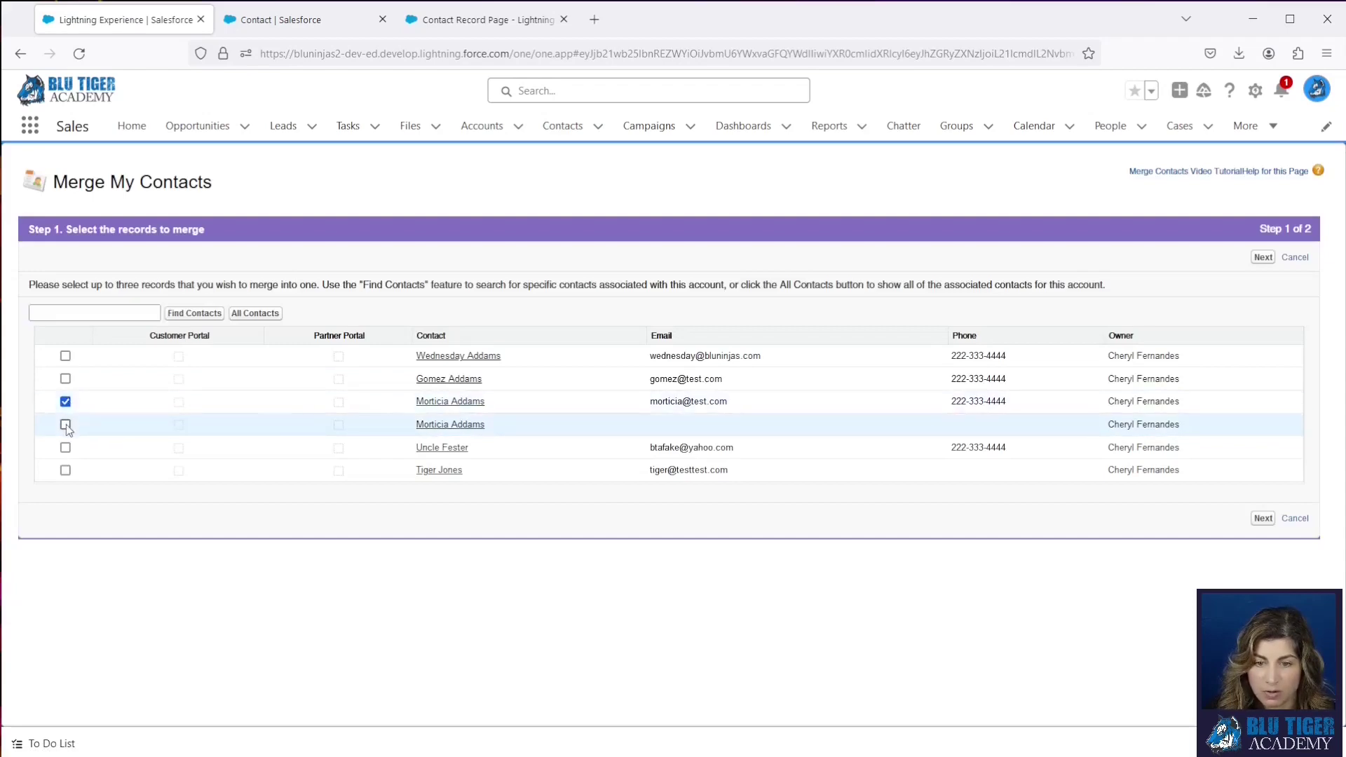
left_click(1261, 519)
left_click(1245, 260)
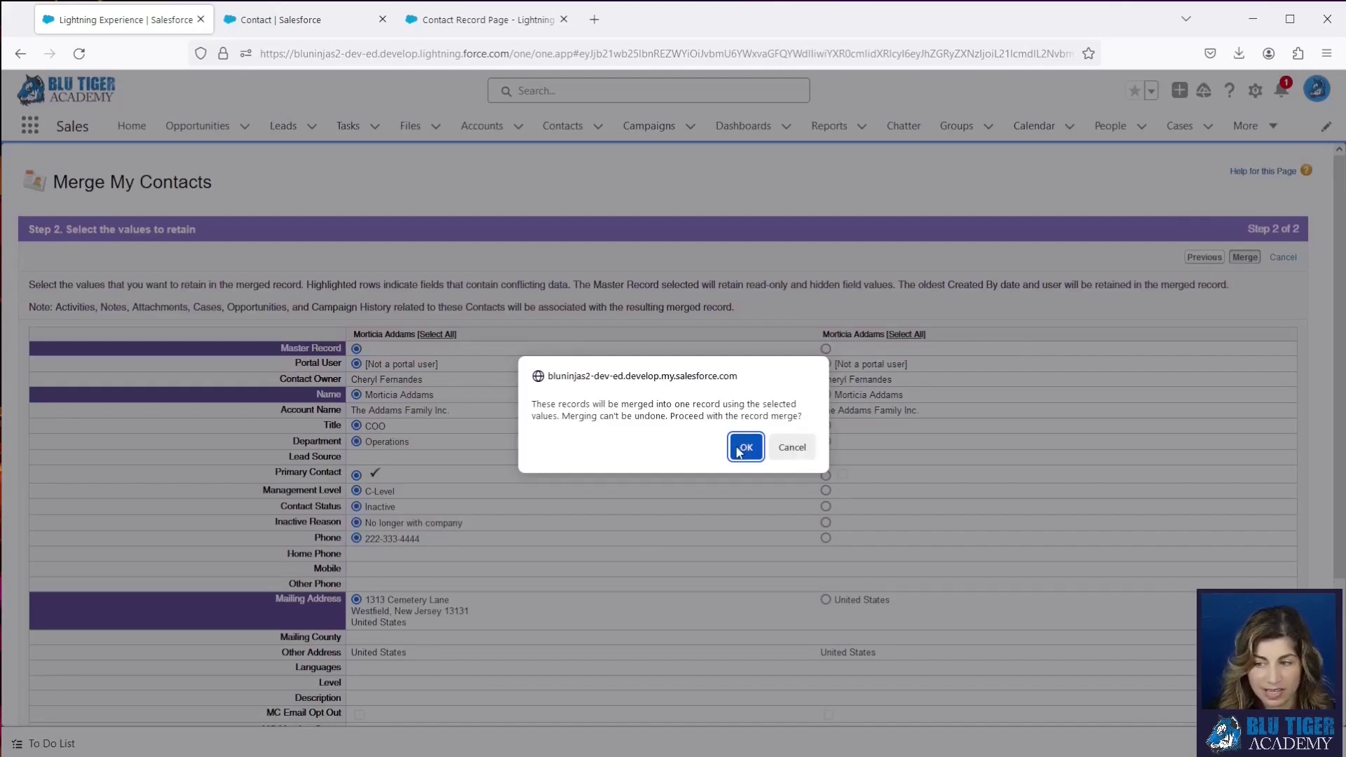
left_click(746, 447)
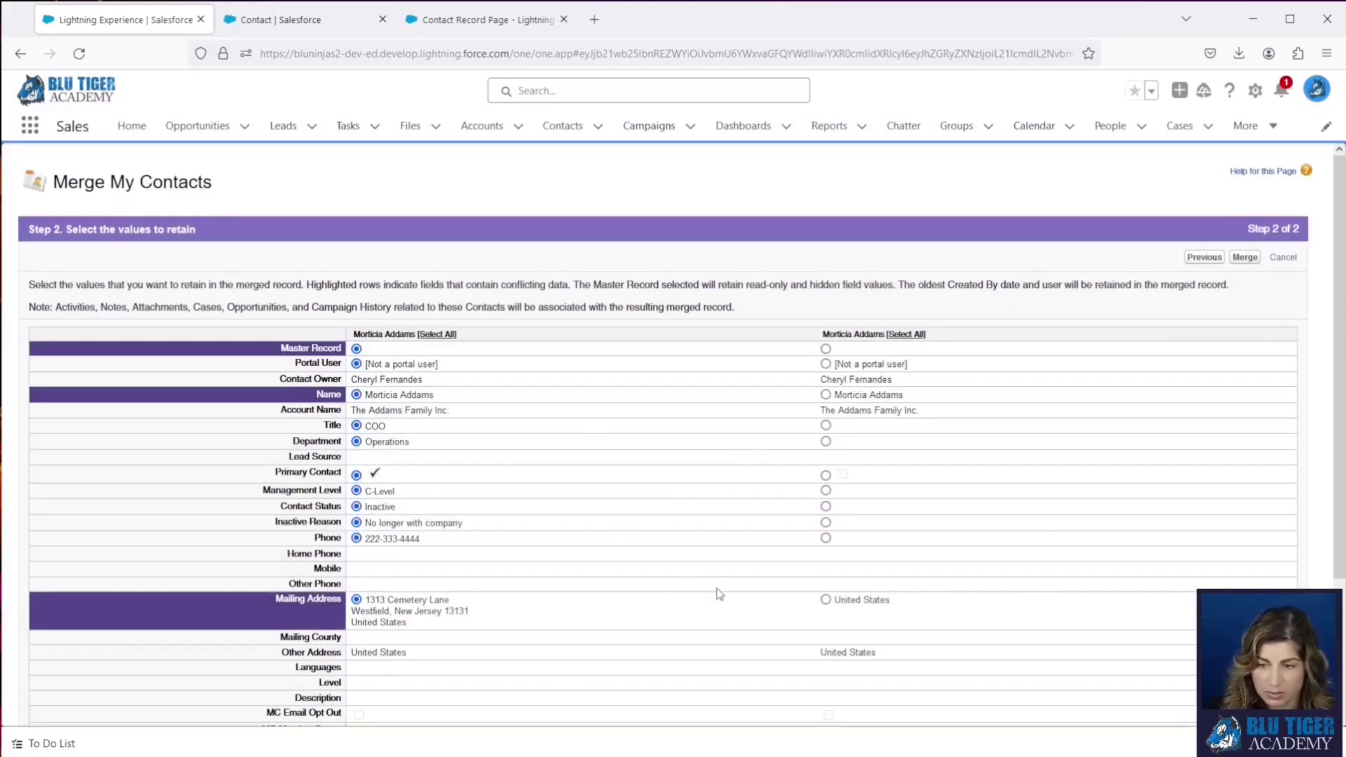